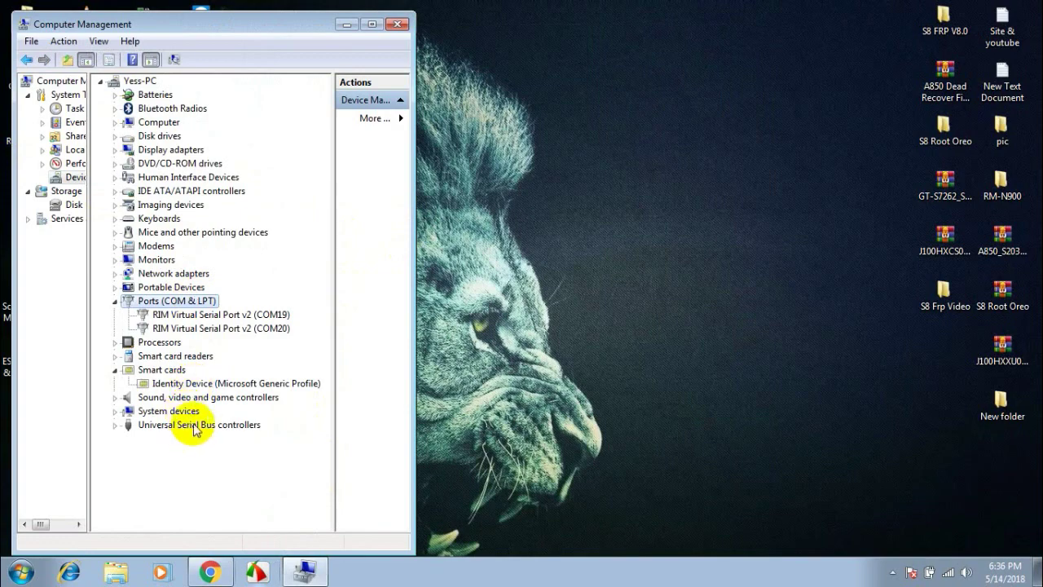
Step: Inspect the devices listed under Universal Serial Bus controllers in Device Manager, and get the Computer Management window out of the way
double_click(198, 425)
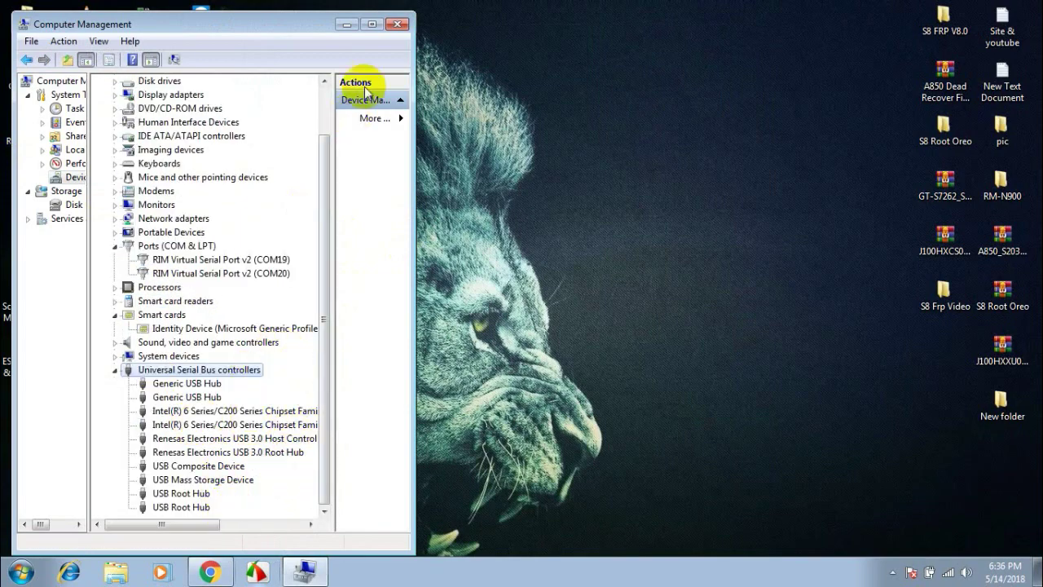
left_click(348, 25)
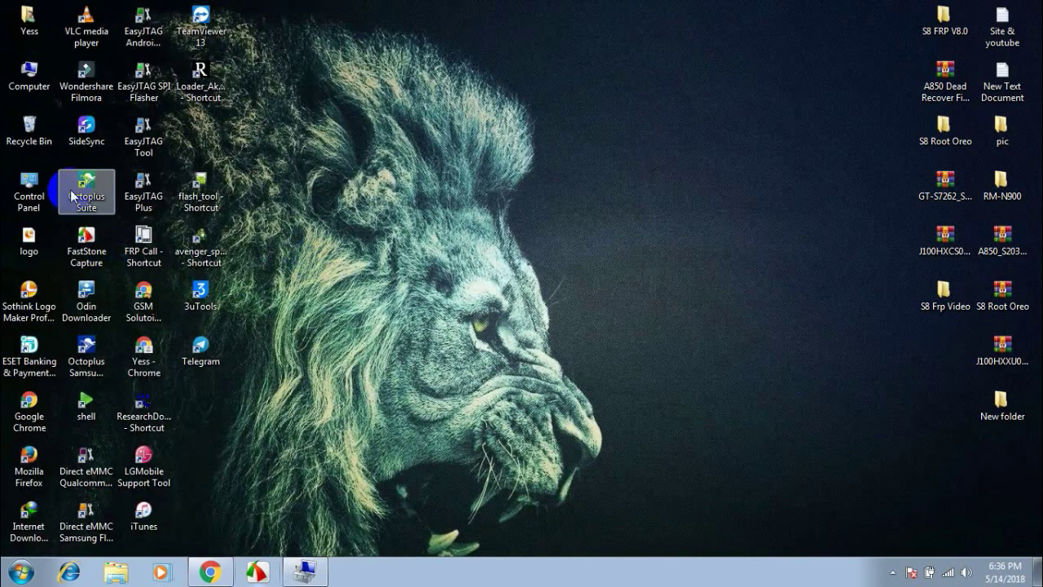
Step: Browse in Windows Explorer to the UMT PRO folder inside Box Setup File on drive E
double_click(28, 74)
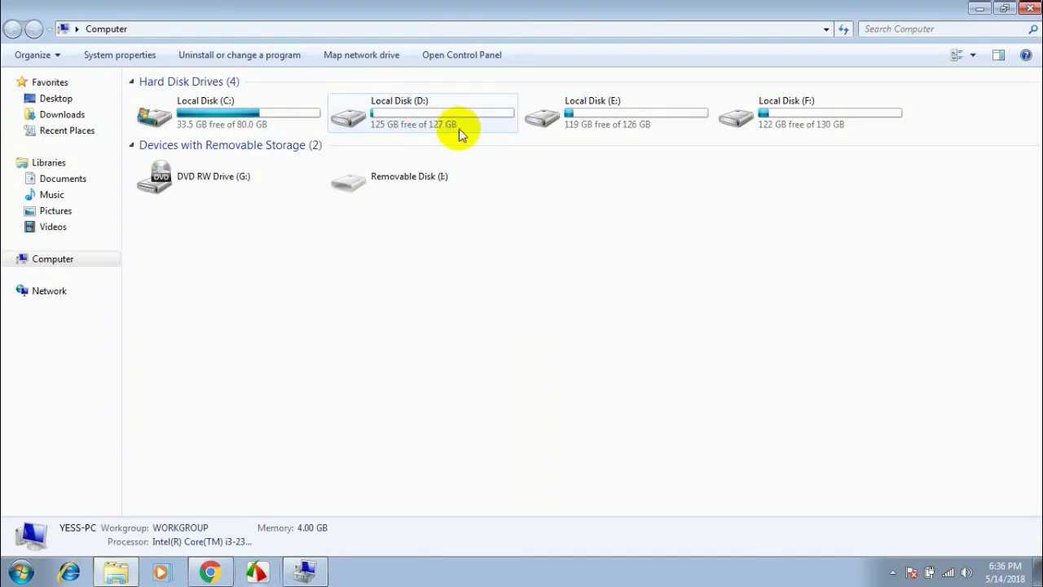
double_click(573, 122)
double_click(174, 111)
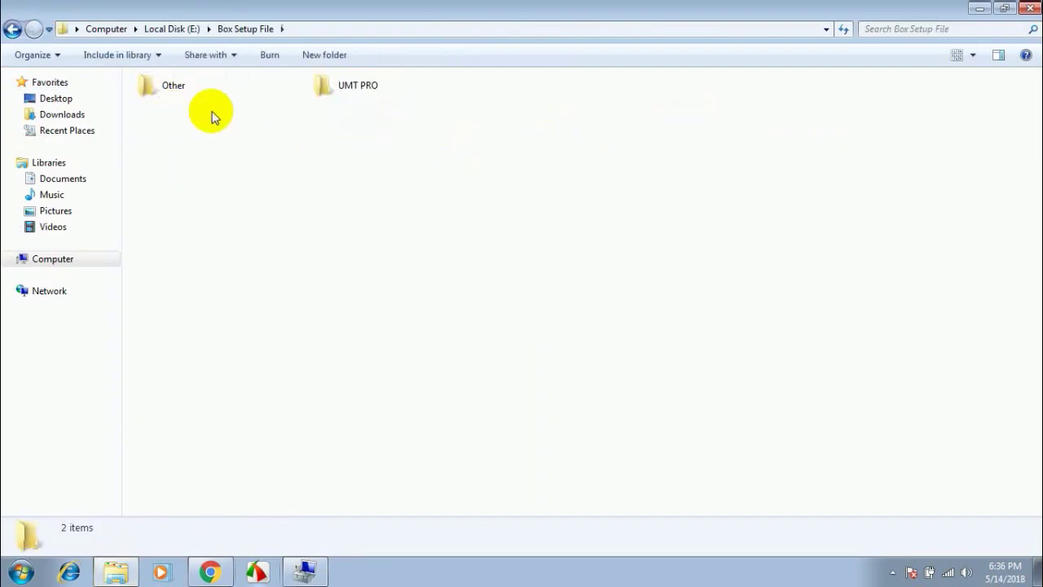
double_click(369, 91)
scroll(411, 310, "up", 3)
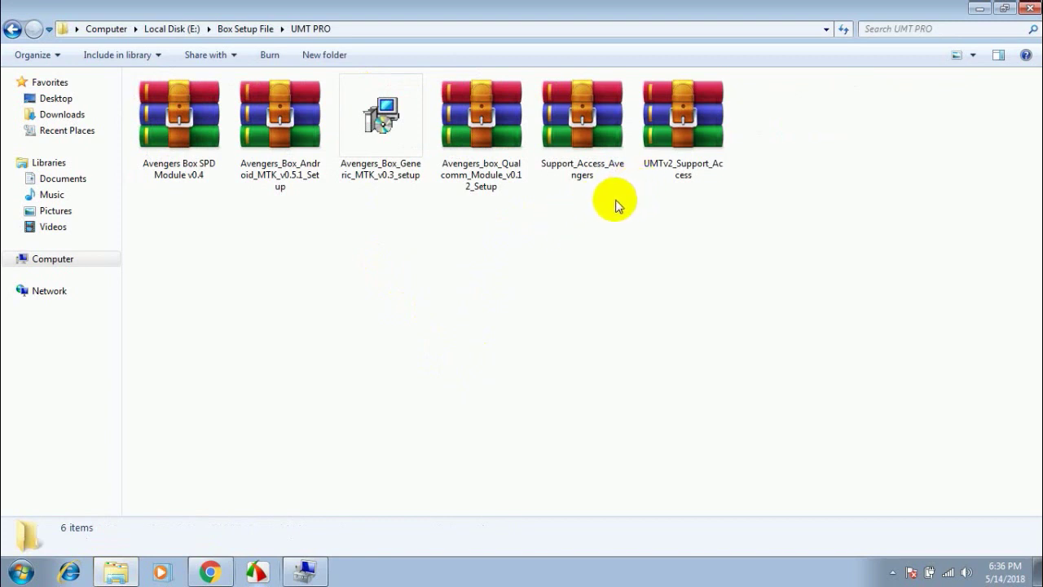
Step: Extract the UMTv2_Support_Access archive into a folder of the same name
left_click(676, 110)
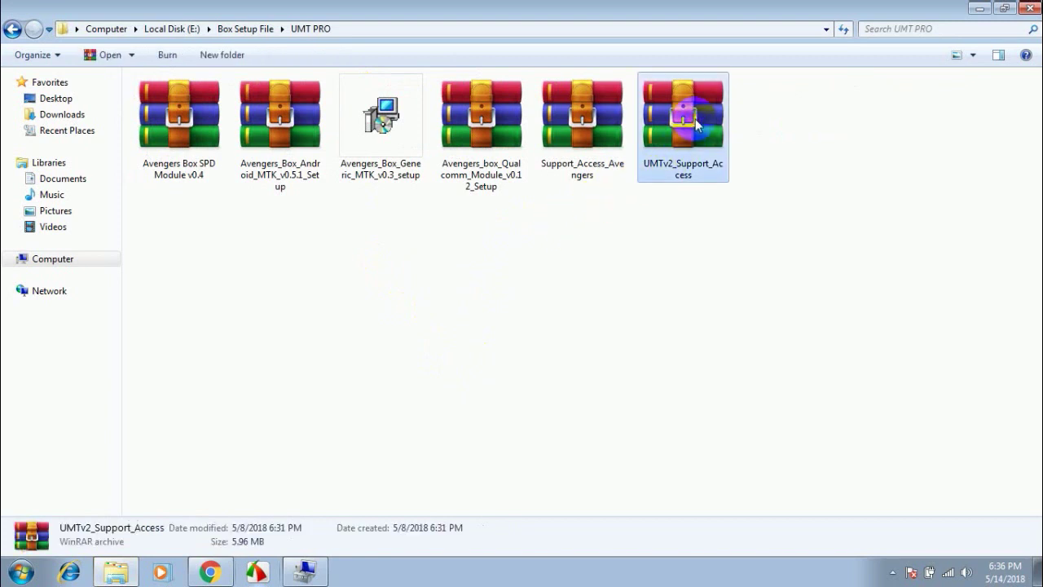
left_click(697, 157)
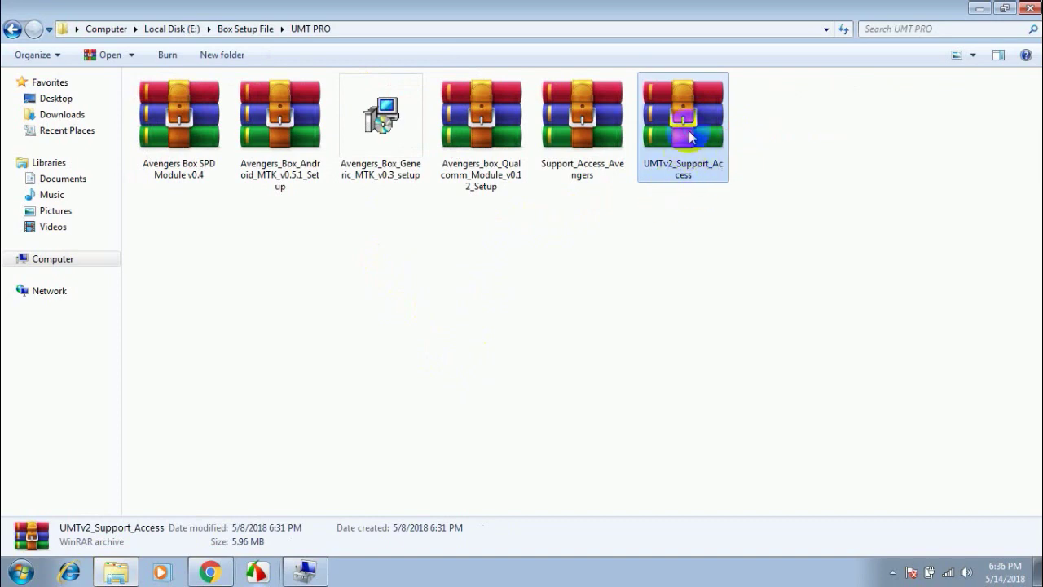
right_click(682, 128)
left_click(767, 209)
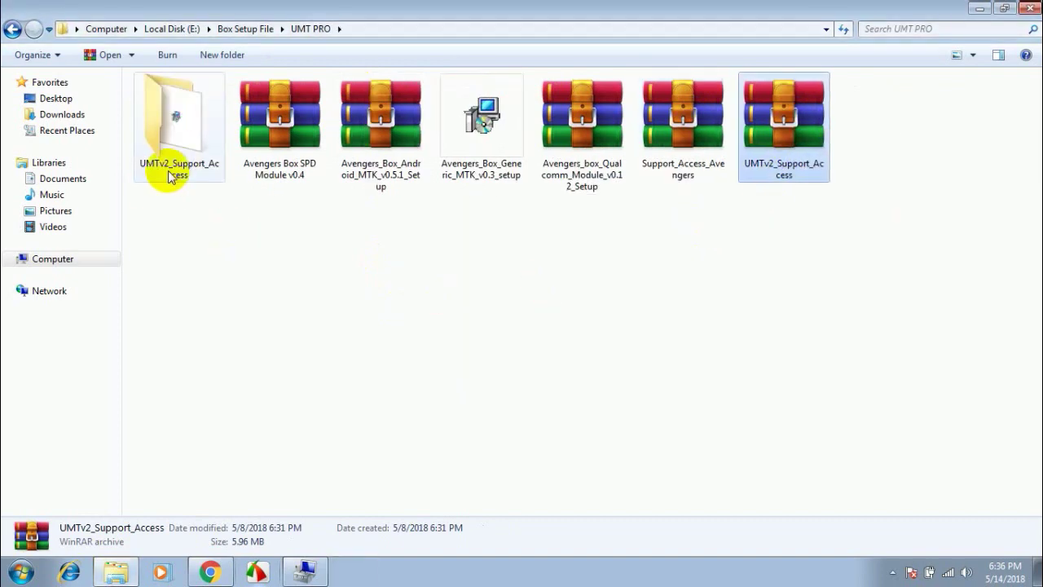
Step: Install UMTv2 Support Access from the extracted folder, accepting the license agreement and keeping the desktop shortcut option
double_click(172, 165)
double_click(205, 103)
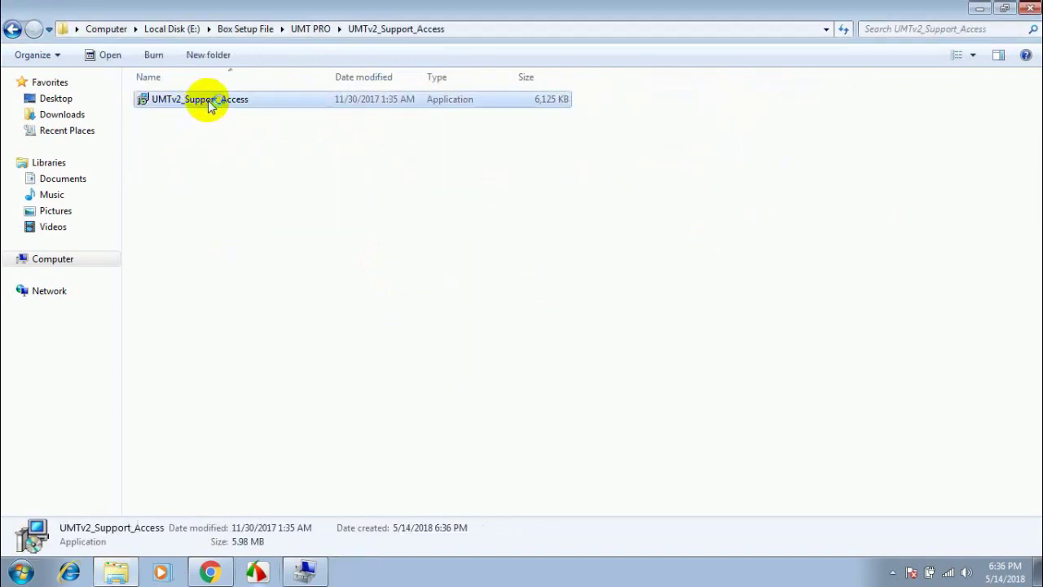
left_click(411, 360)
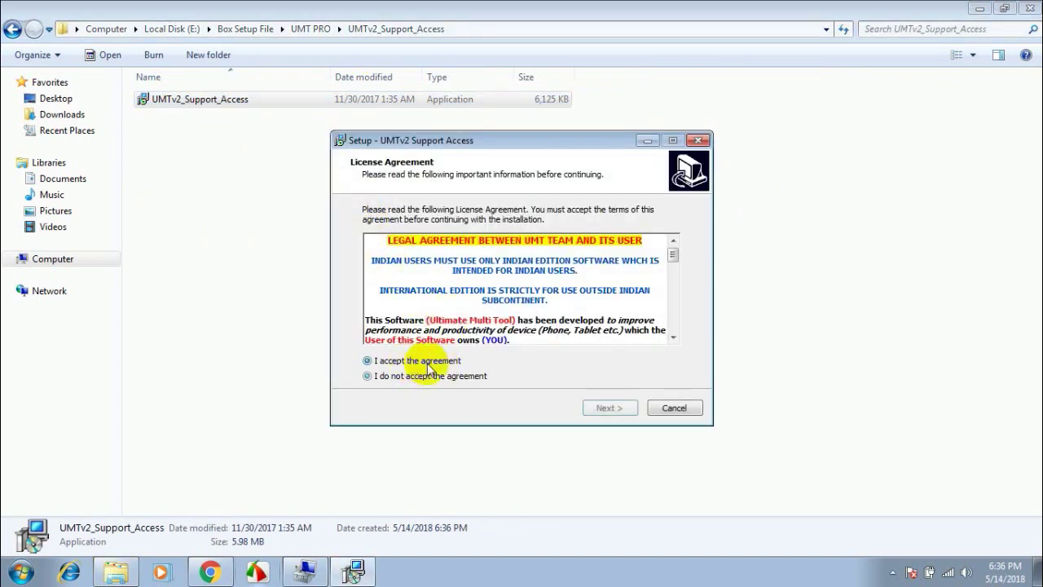
left_click(613, 408)
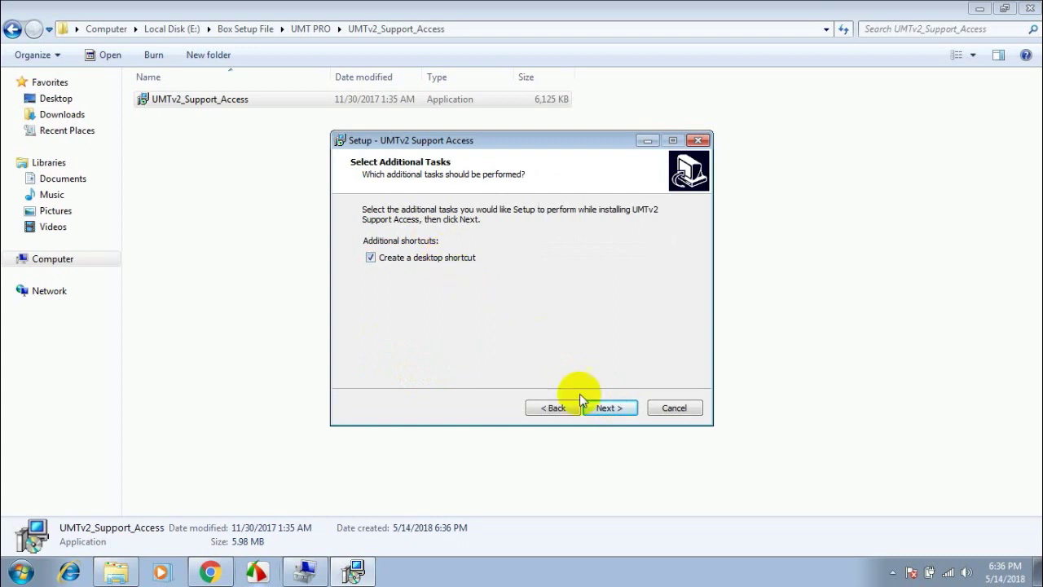
left_click(607, 409)
left_click(607, 409)
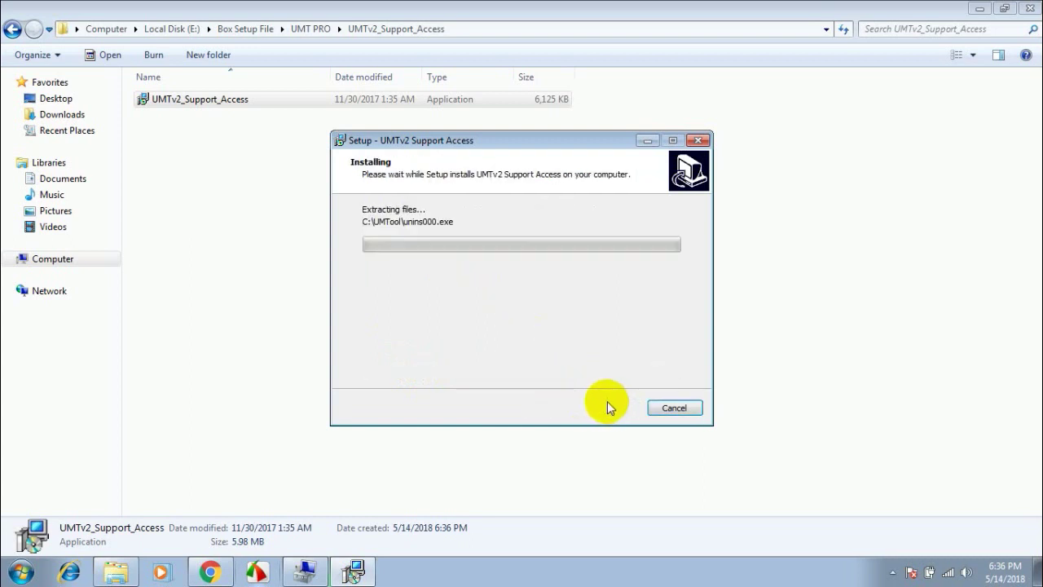
left_click(12, 29)
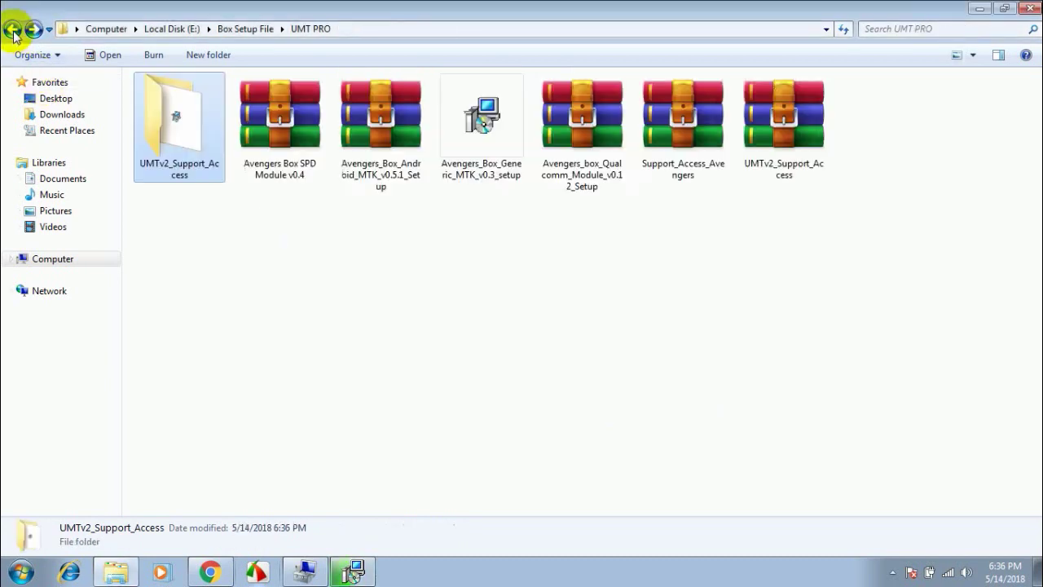
left_click(352, 570)
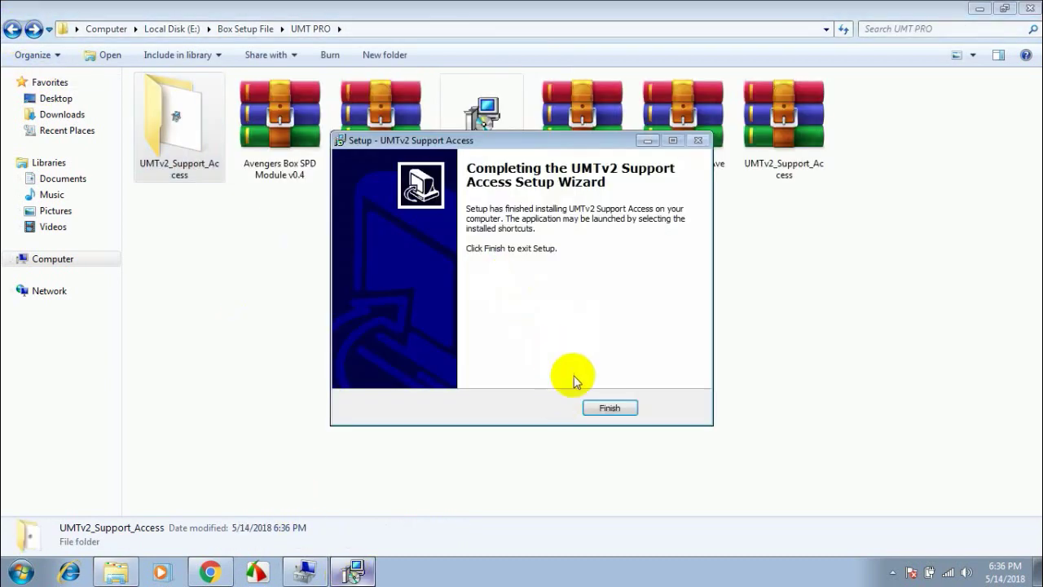
left_click(610, 410)
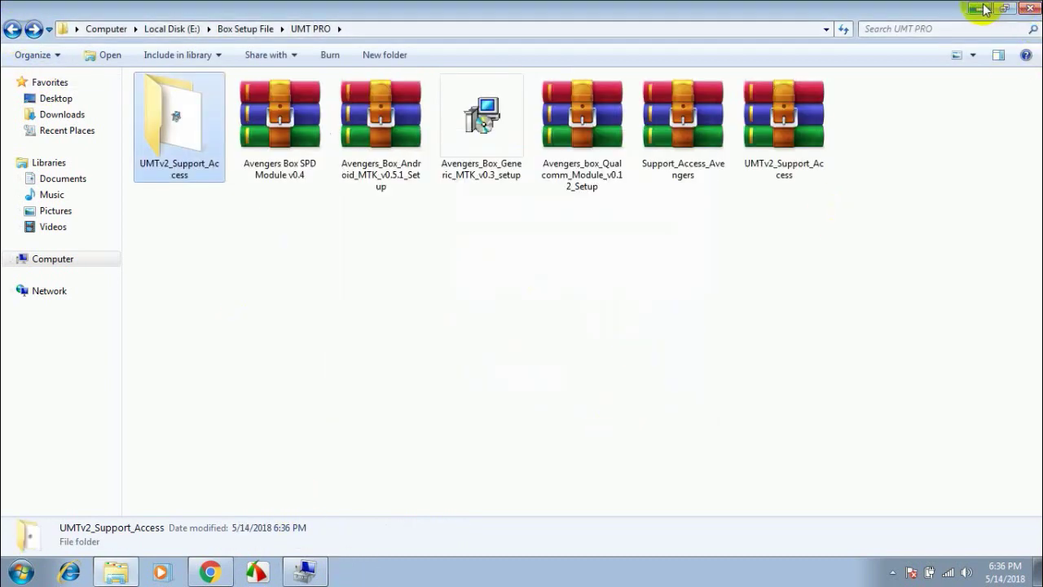
Step: Launch UMTv2 Support Access 2.0 from the desktop and reposition its window so the desktop shortcuts stay uncovered
key("super+d")
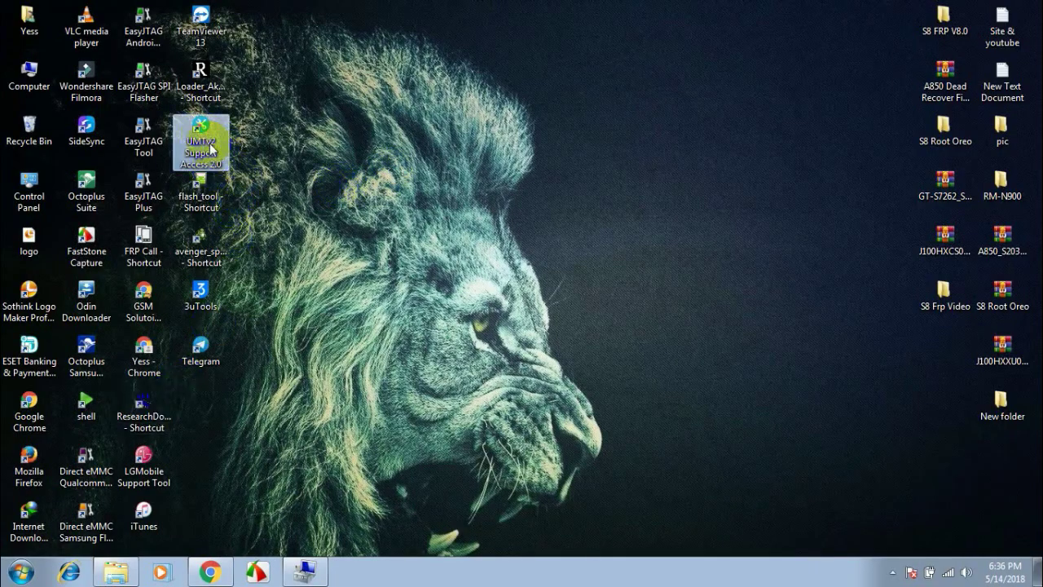
double_click(211, 139)
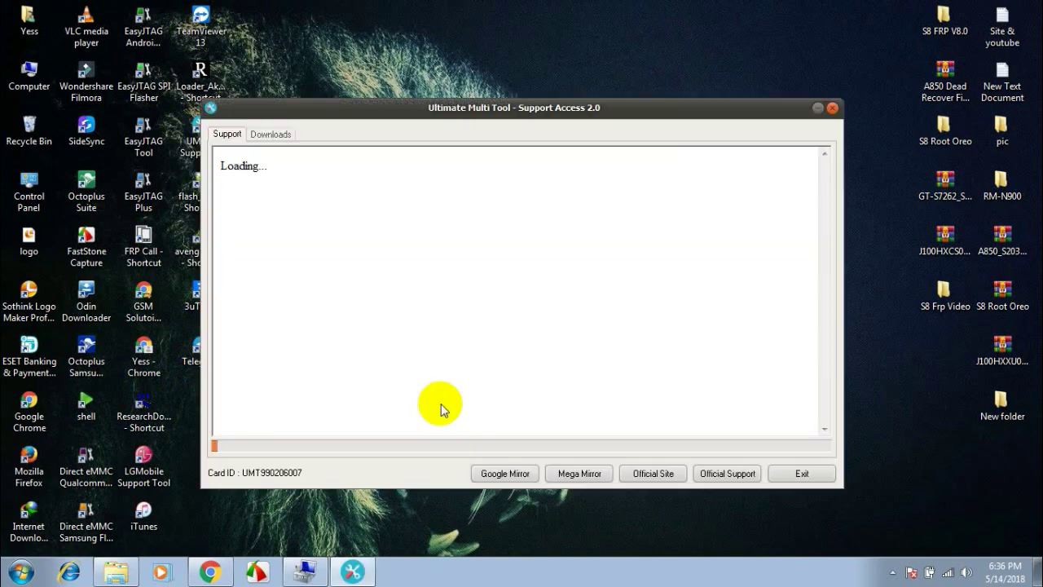
left_click_drag(459, 107, 555, 71)
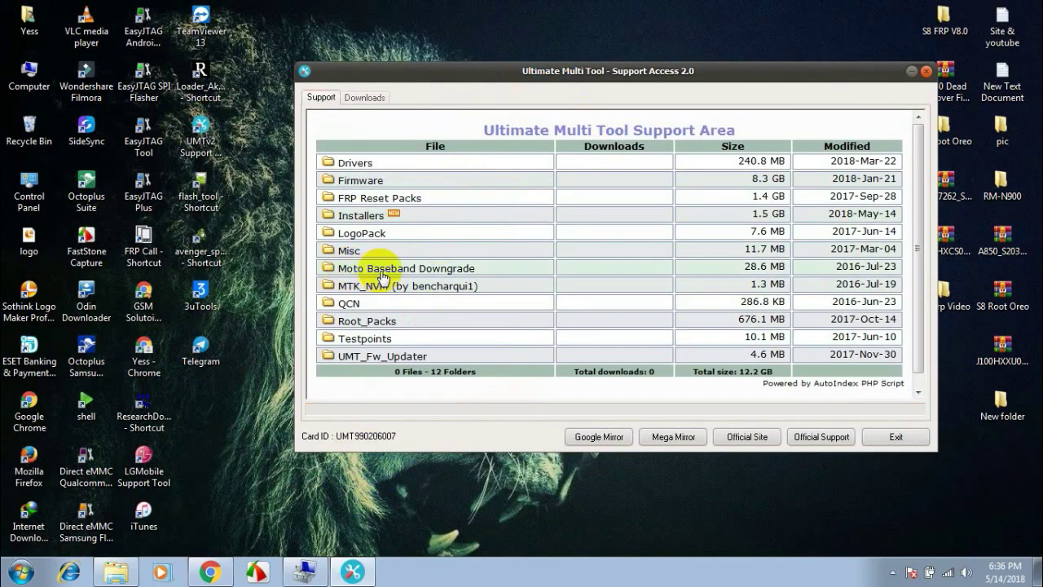
Step: Queue UMTv2_Setup_v2_Int.exe from the Installers folder of the support area and start downloading it
left_click(375, 217)
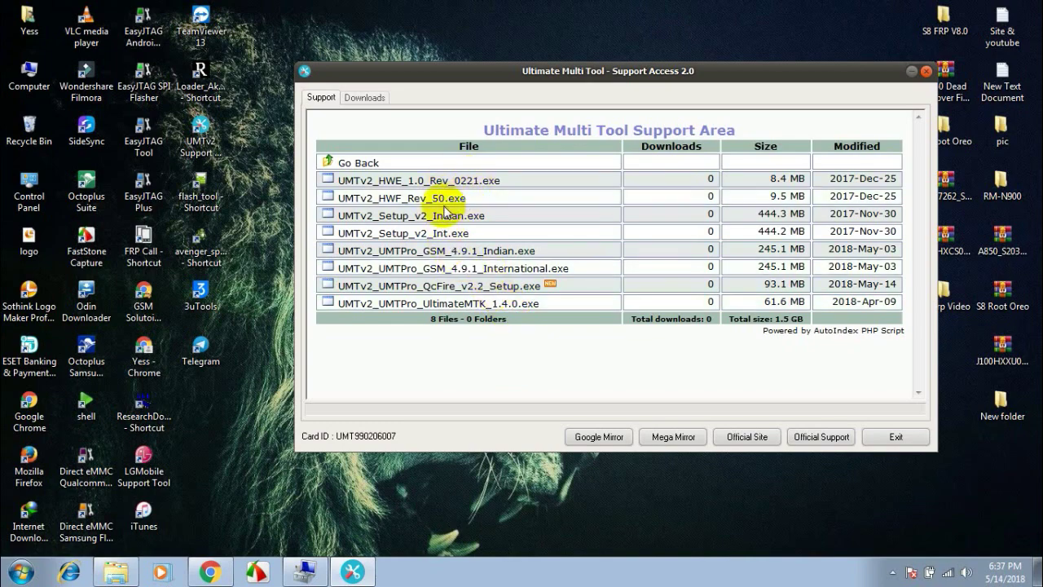
left_click(406, 232)
left_click(611, 345)
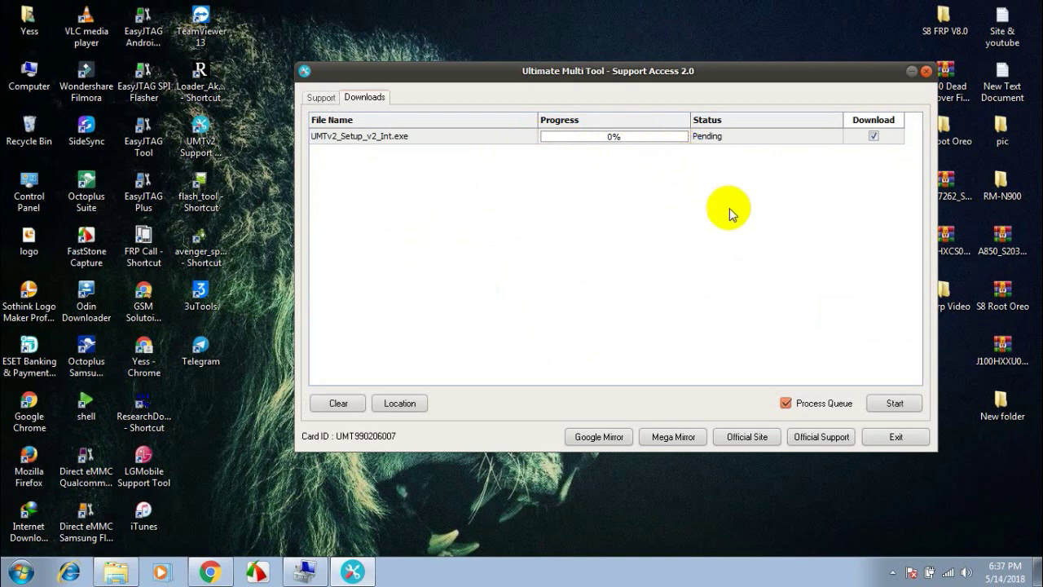
left_click(902, 404)
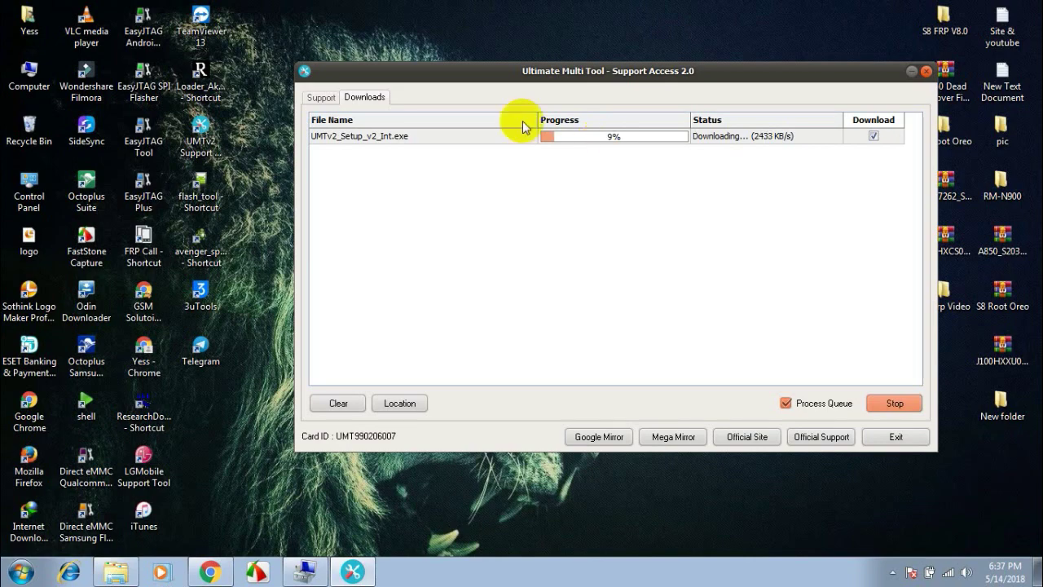
Step: Add UMTv2_UMTPro_GSM_4.9.1_International.exe to the download queue
left_click(320, 97)
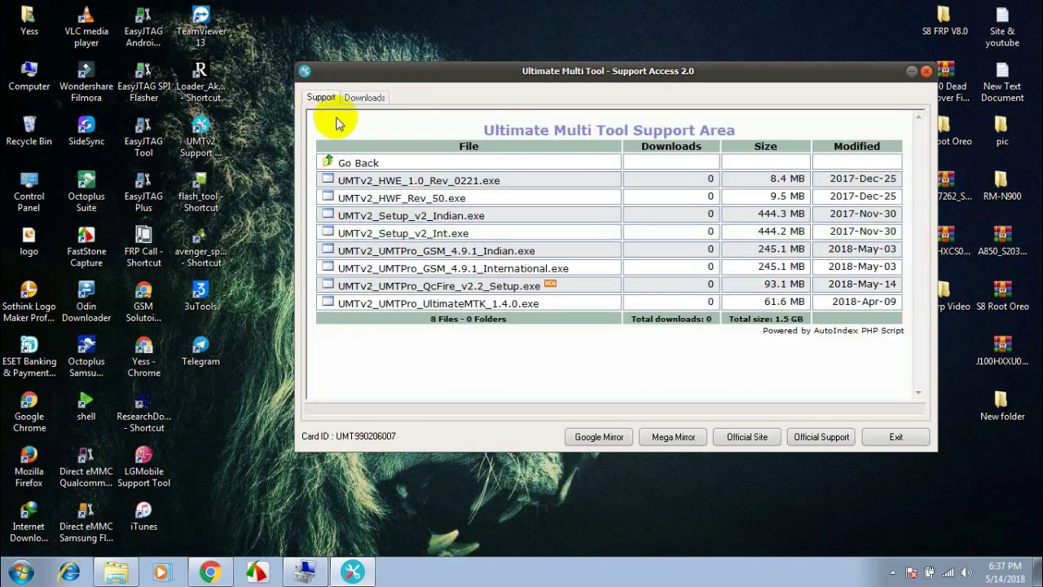
double_click(483, 269)
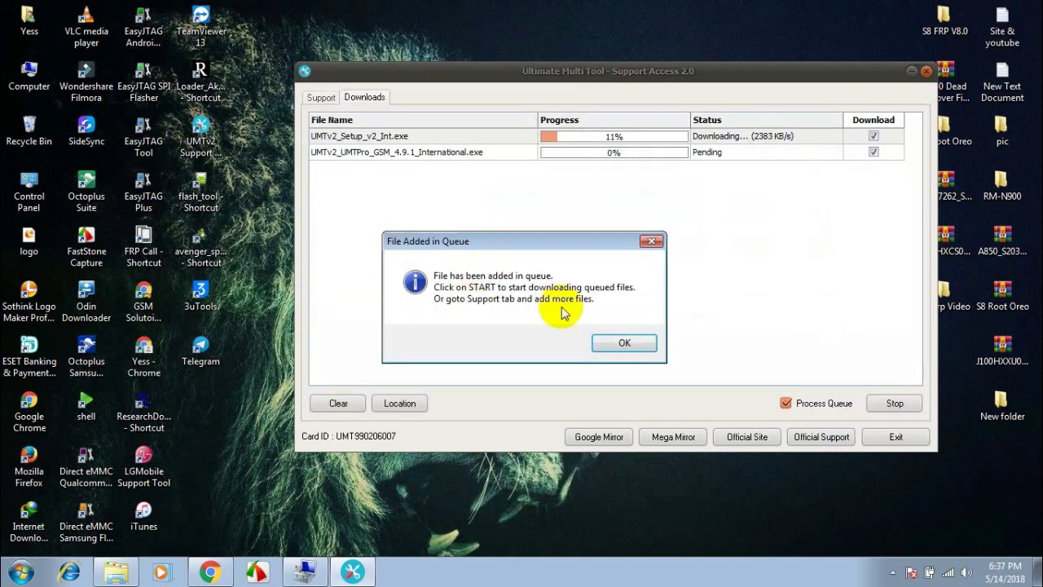
left_click(613, 343)
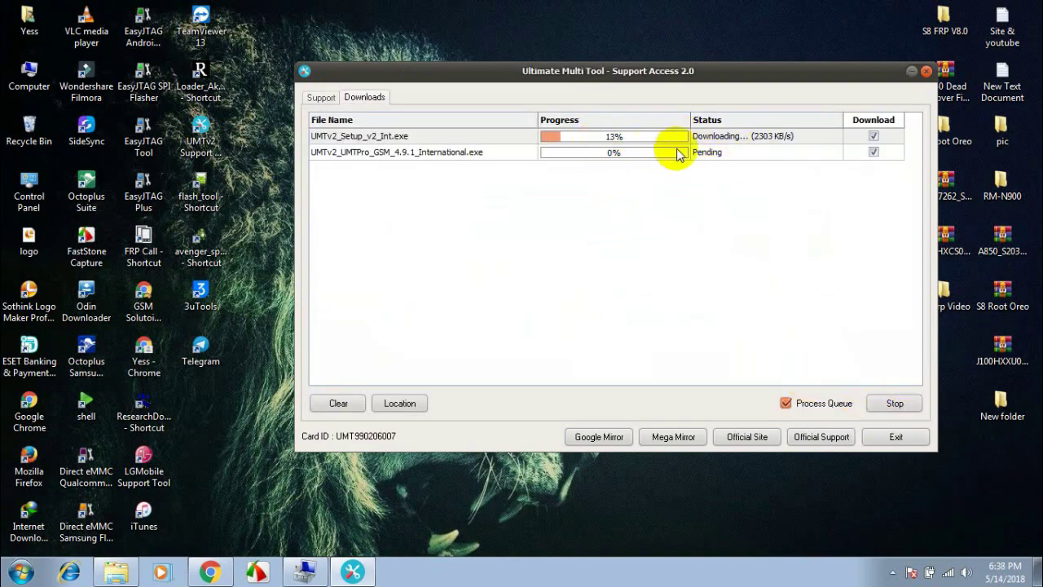
Step: Add UMTv2_UMTPro_QcFire_v2.2_Setup.exe to the download queue
left_click(320, 97)
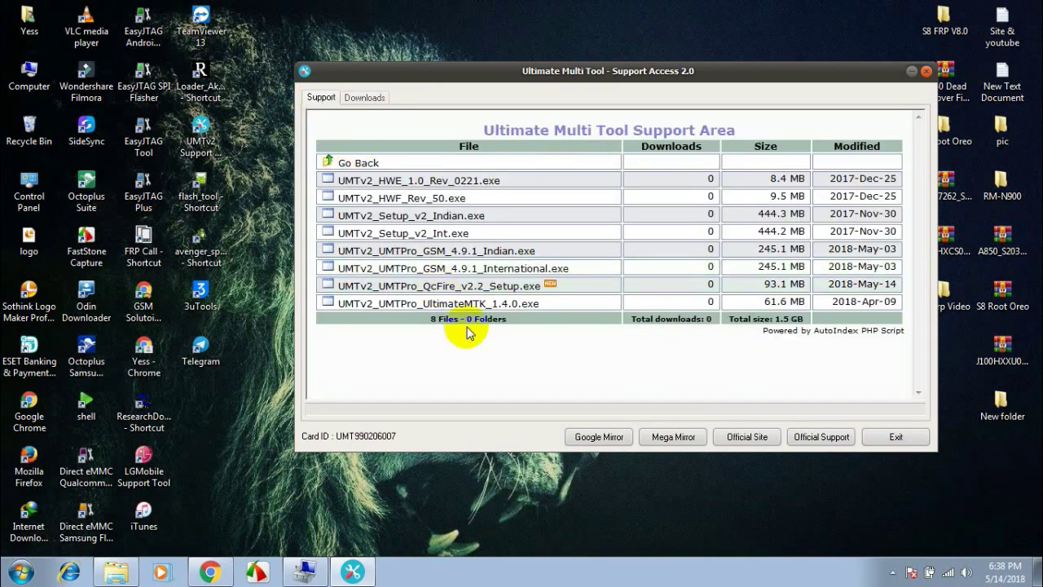
left_click(492, 287)
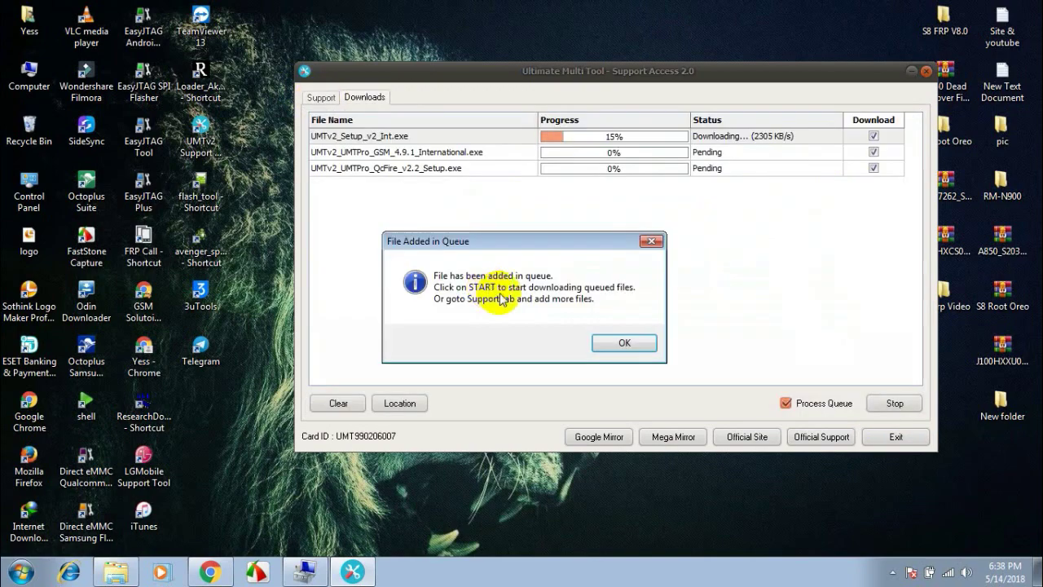
left_click(613, 342)
Step: Add UMTv2_UMTPro_UltimateMTK_1.4.0.exe to the download queue
left_click(320, 97)
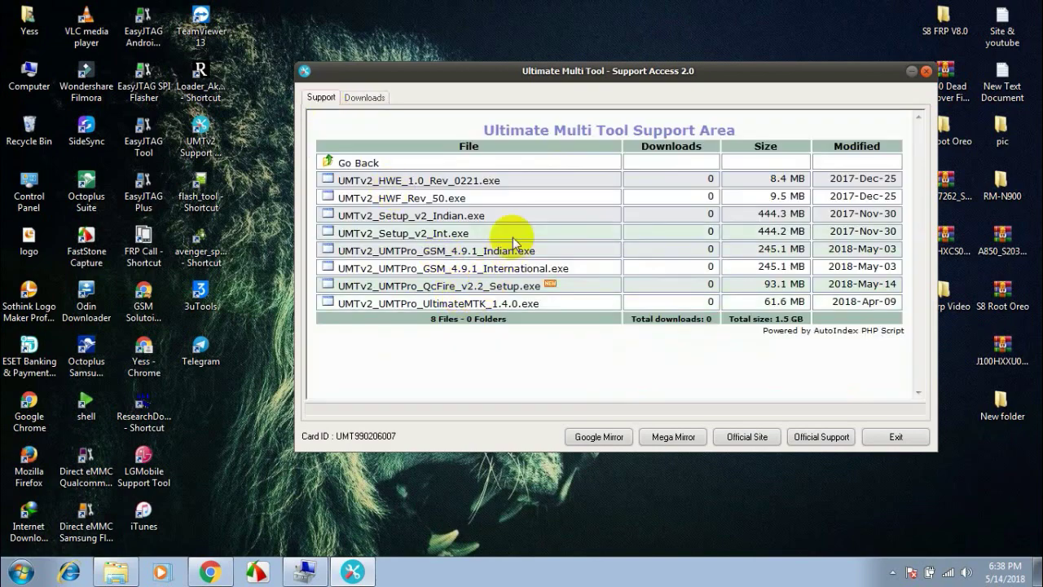
left_click(473, 305)
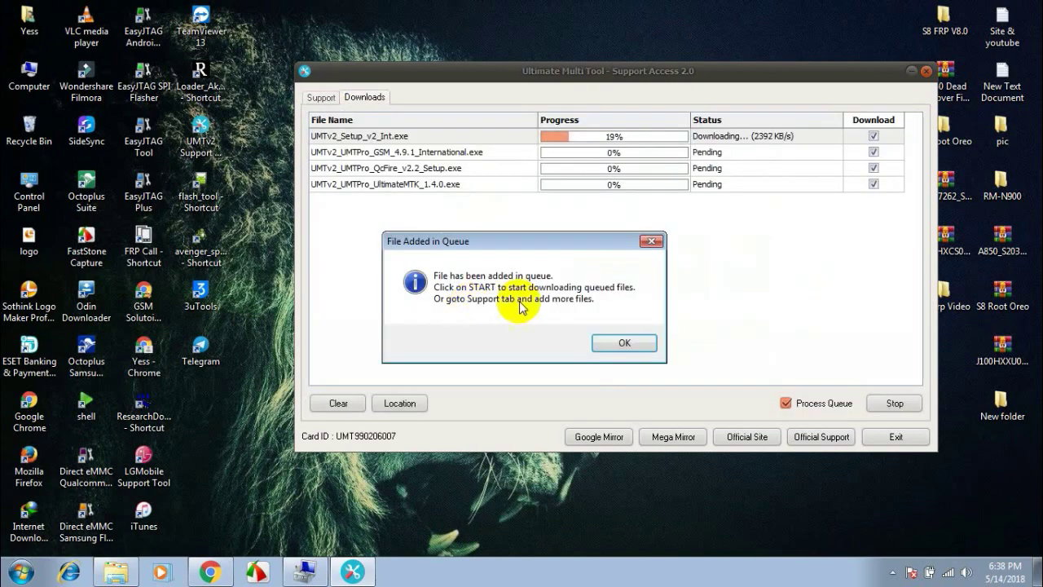
left_click(619, 343)
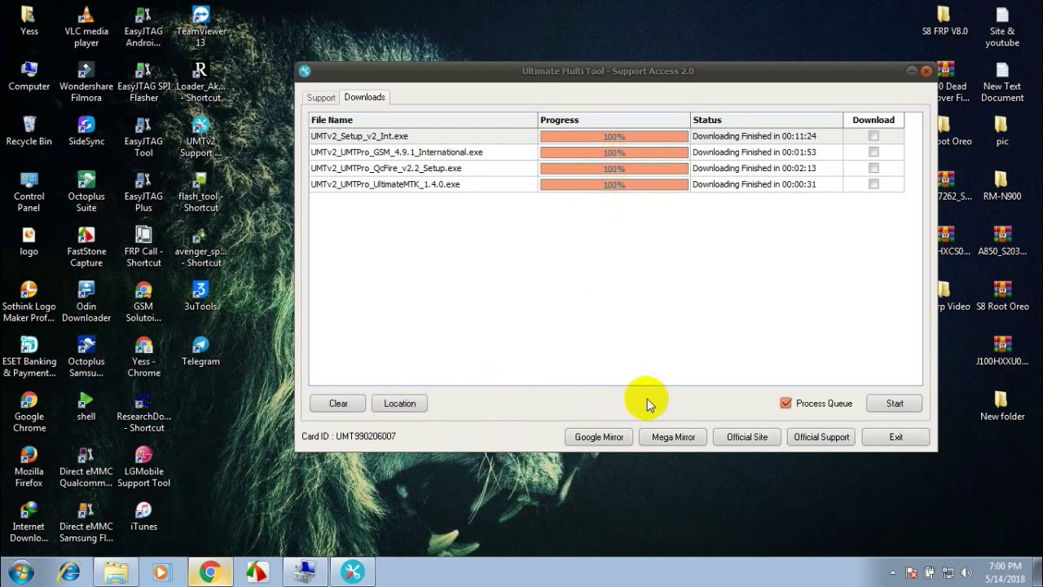
Step: Open the download location and cut the four downloaded UMTv2 installers, leaving out the dummy text file
left_click(407, 408)
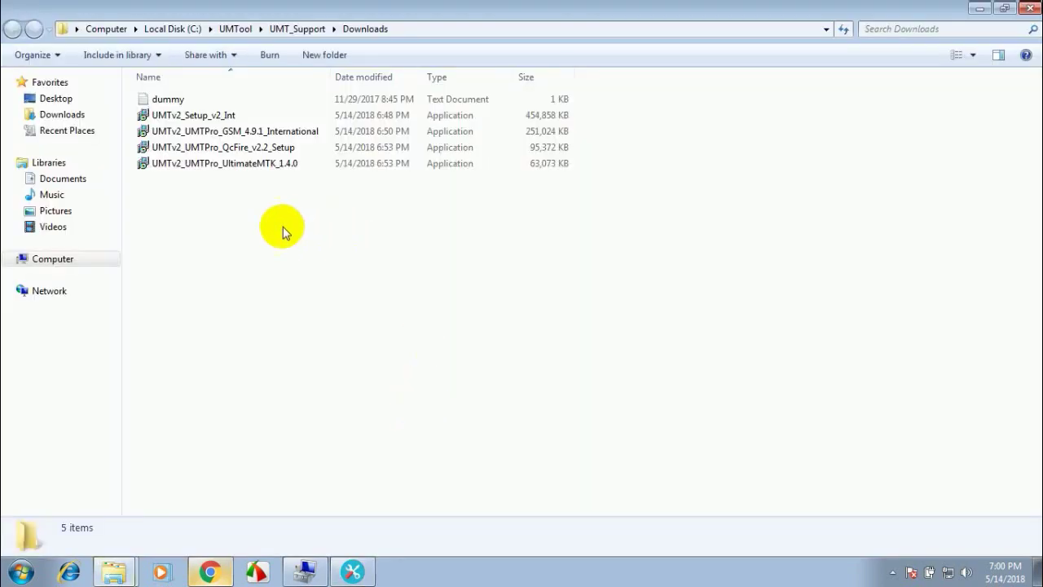
left_click_drag(279, 226, 257, 119)
right_click(250, 137)
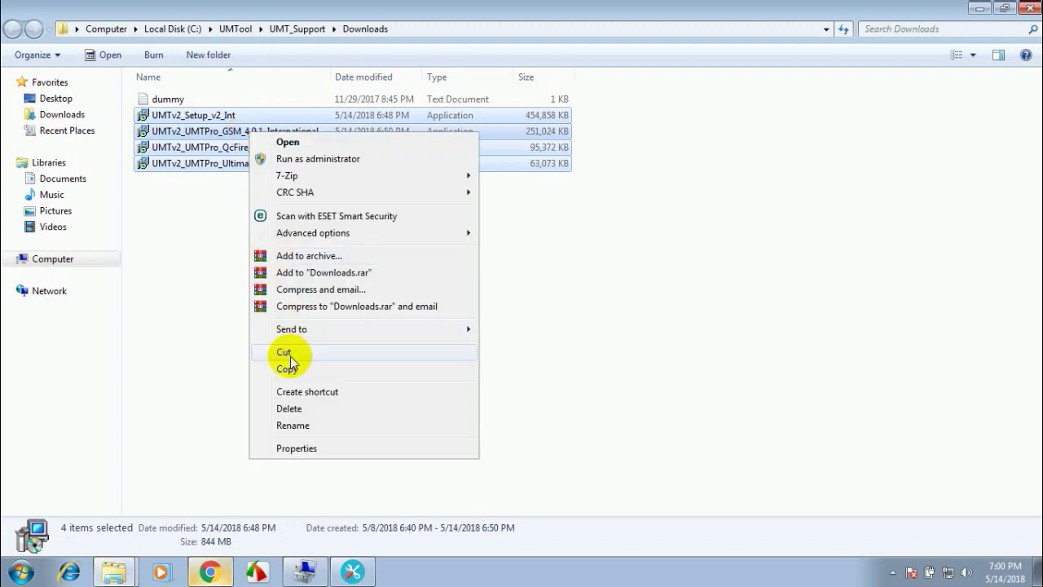
left_click(276, 353)
Step: Paste the cut installers into the UMT PRO folder inside Box Setup File on drive E
left_click(80, 259)
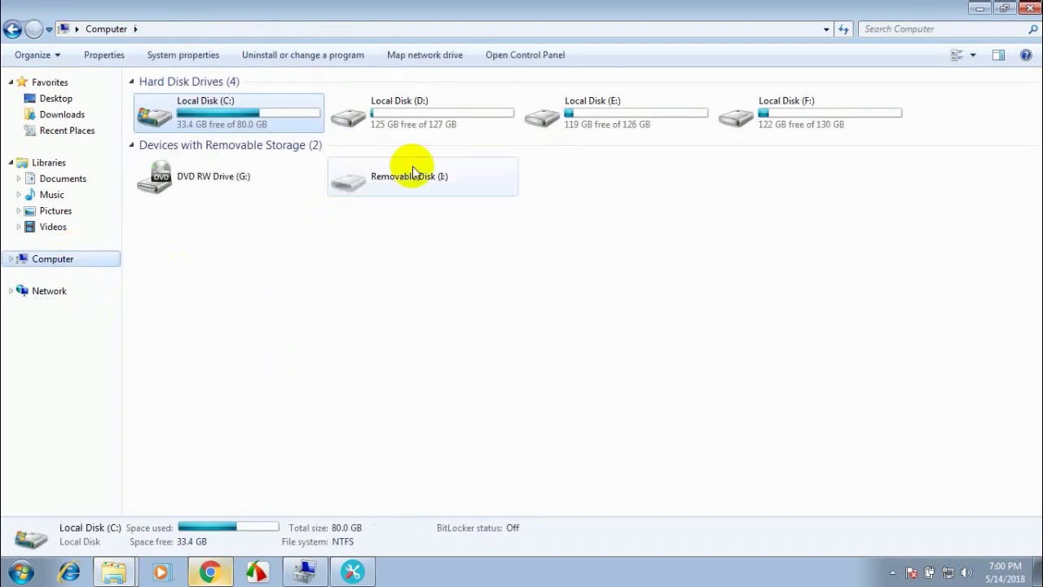
double_click(598, 131)
left_click(202, 122)
double_click(182, 117)
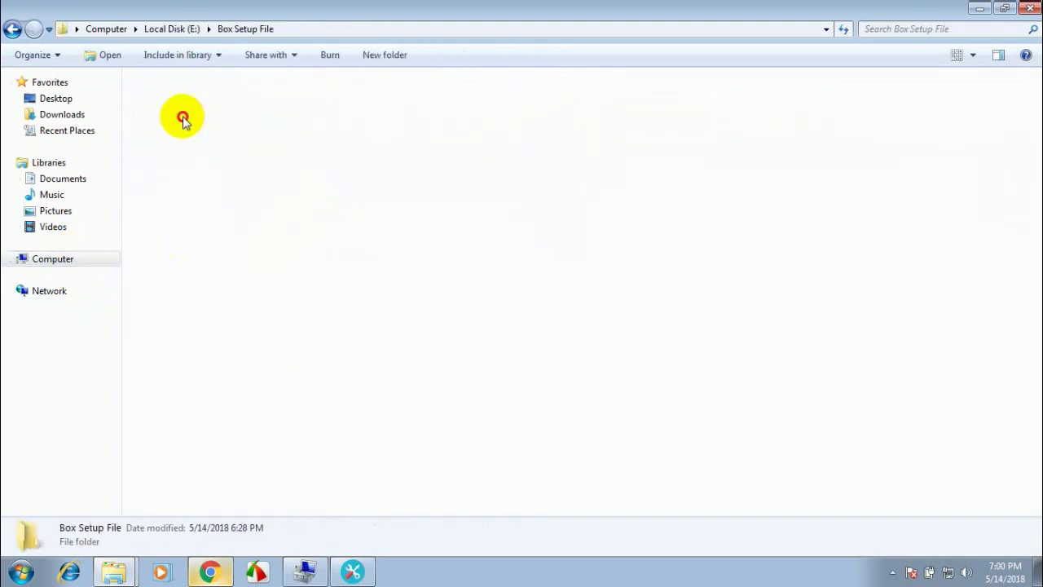
double_click(322, 89)
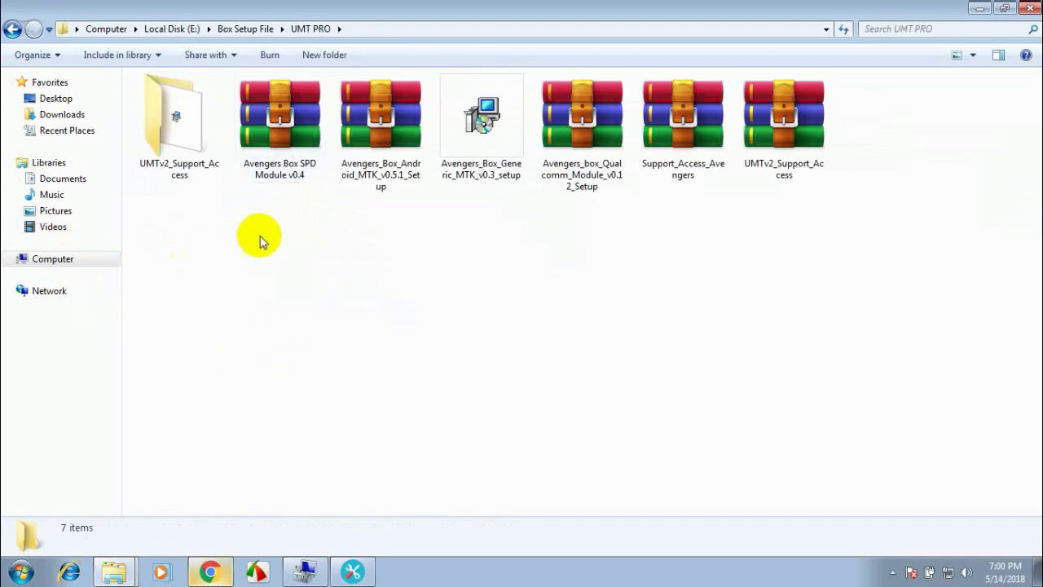
left_click(237, 287)
key("ctrl+v")
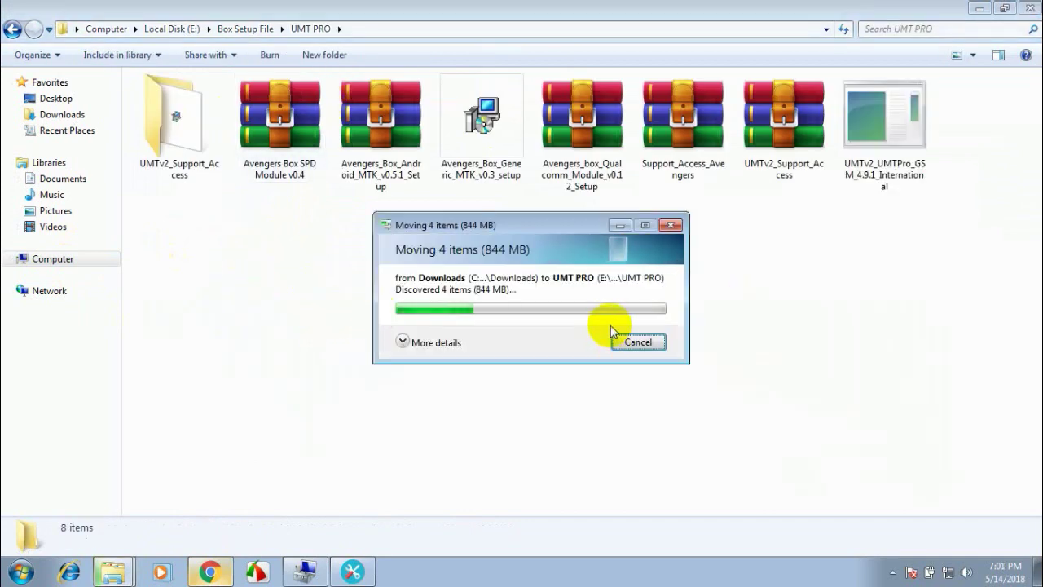
Step: Close the Ultimate Multi Tool Support Access downloader and return to the UMT PRO folder with no files selected
left_click(353, 570)
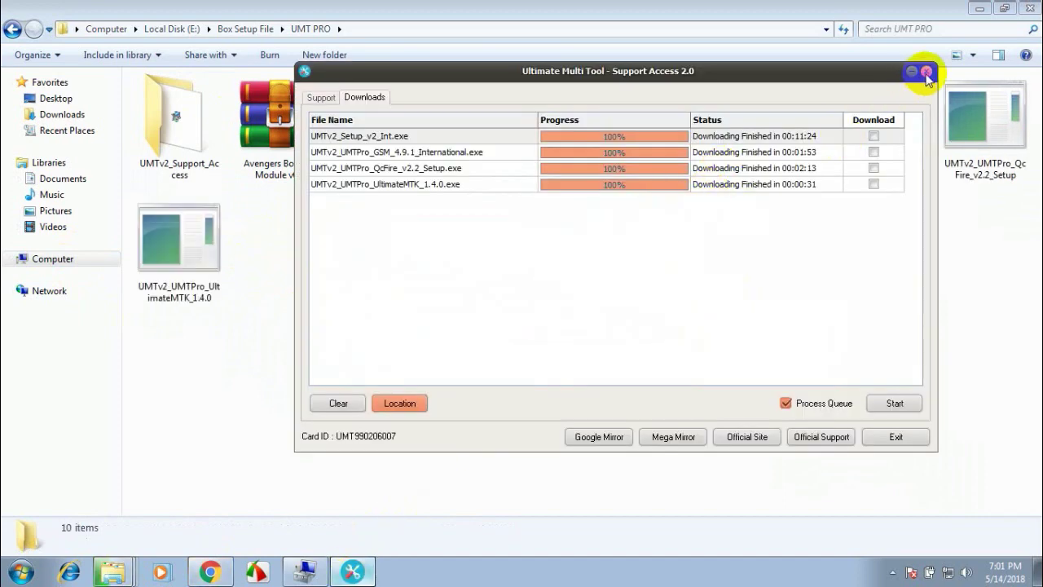
left_click(927, 72)
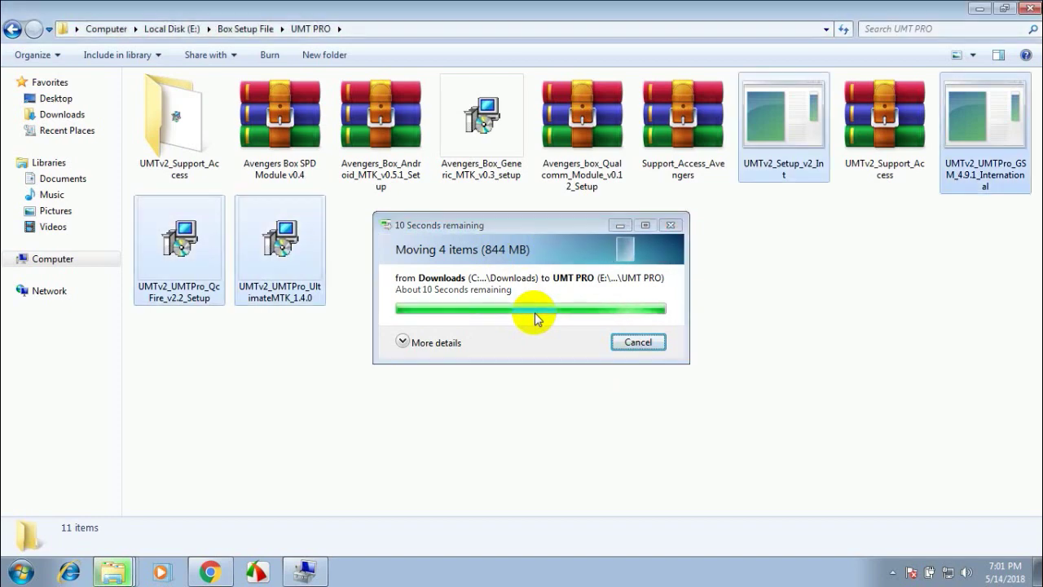
left_click(810, 313)
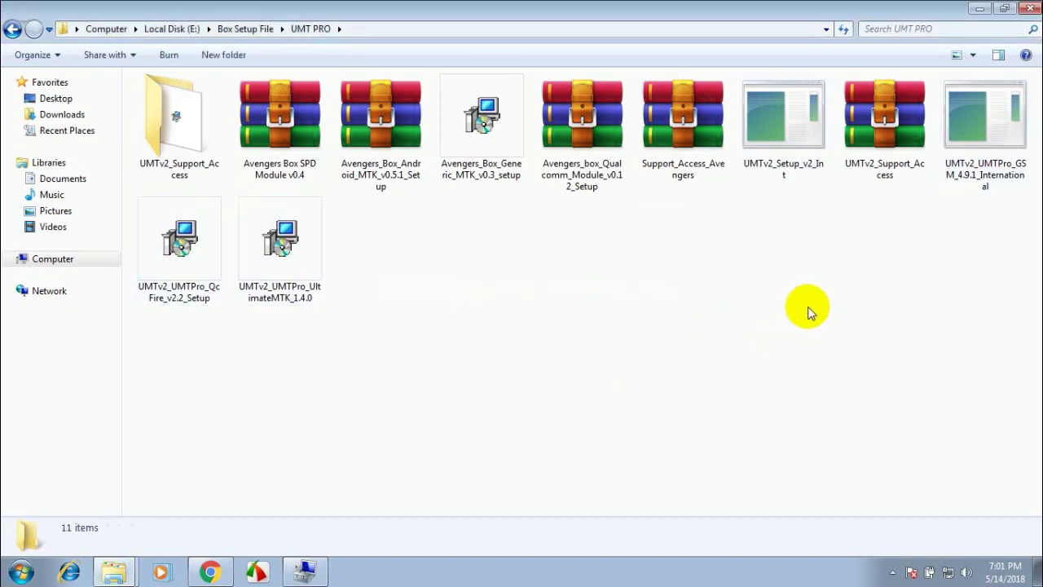
Step: Install UMTv2 - Suite Setup v2 from UMTv2_Setup_v2_Int, accepting the license agreement and creating a desktop shortcut
left_click(806, 137)
double_click(788, 143)
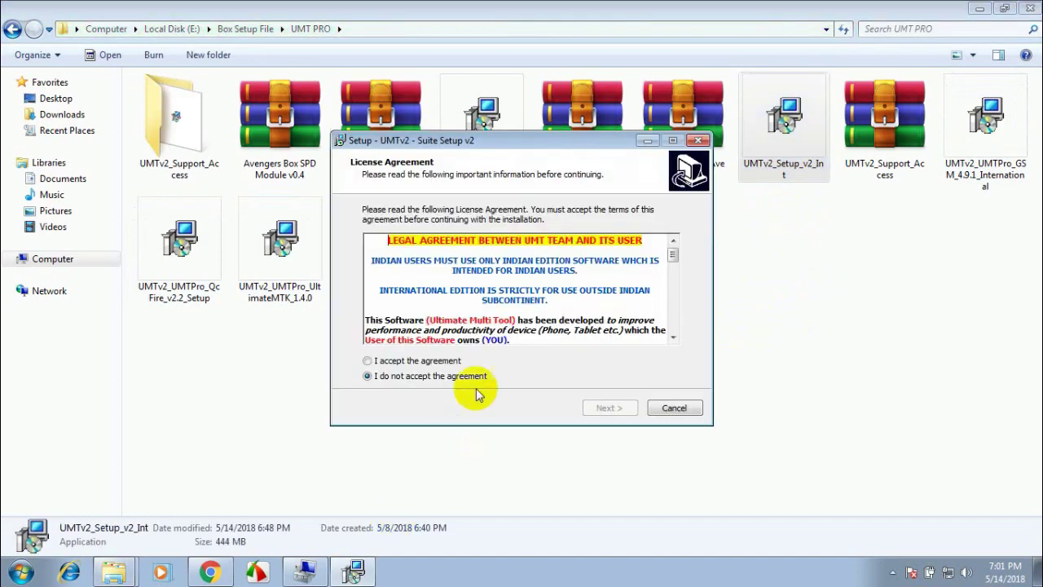
left_click(407, 361)
left_click(607, 408)
left_click(606, 411)
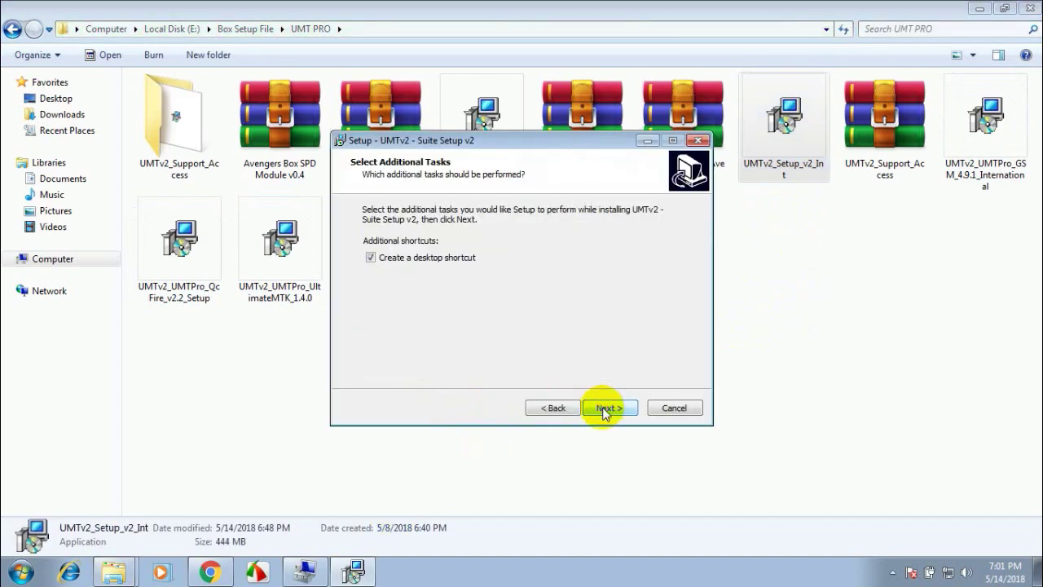
left_click(616, 406)
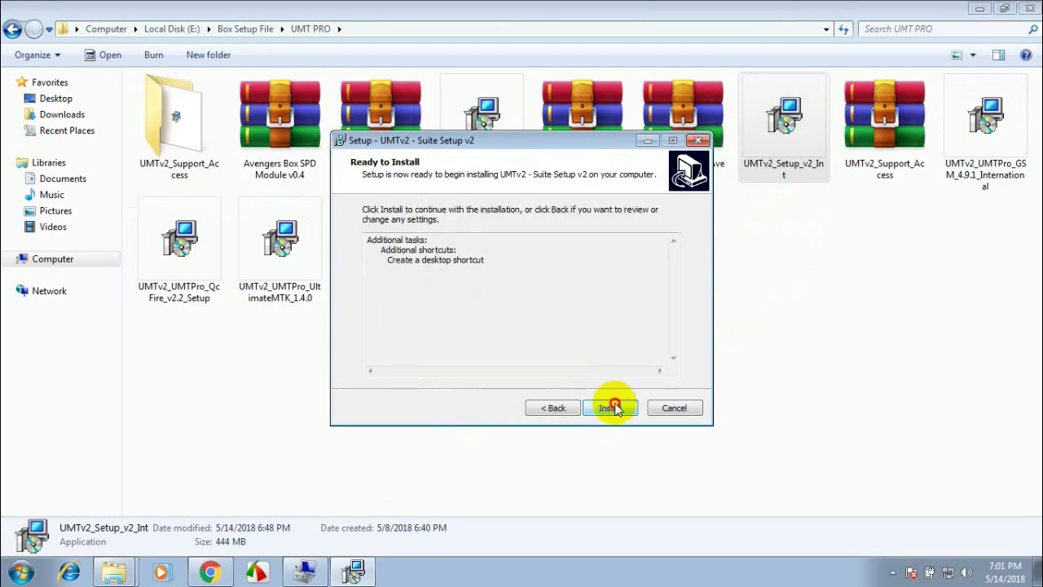
left_click(611, 408)
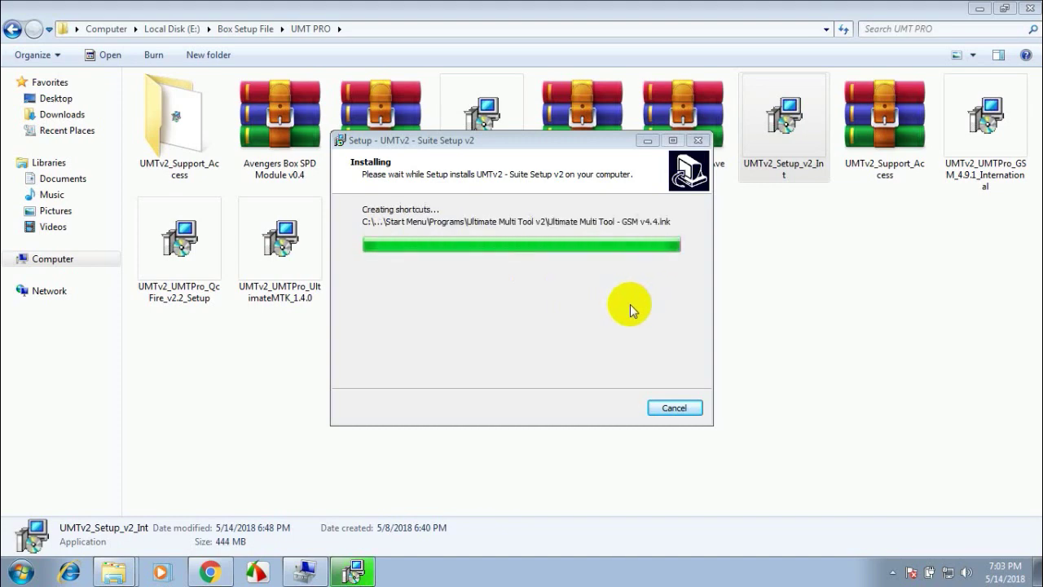
left_click(610, 408)
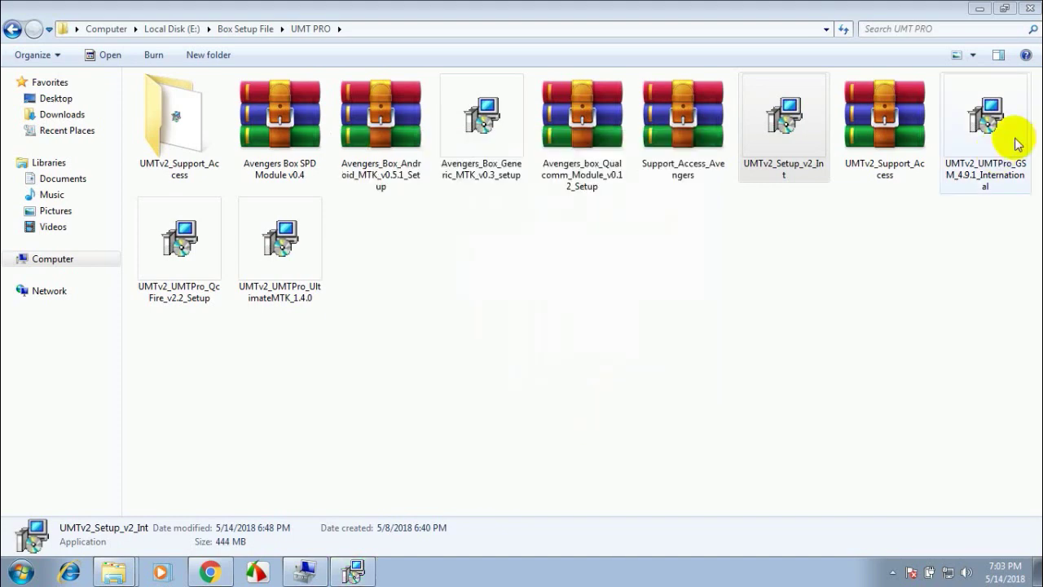
Step: Install UMTv2_UMTPro_GSM_4.9.1_International with a desktop shortcut, accepting the license and turning off Run UMT GSM v4.9 at the end
double_click(990, 118)
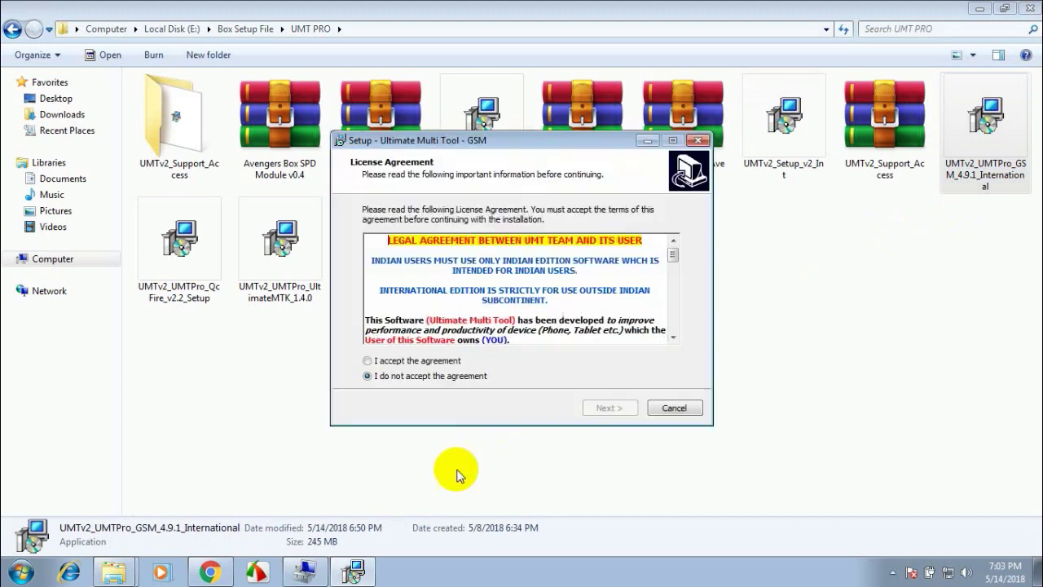
left_click(426, 360)
left_click(624, 409)
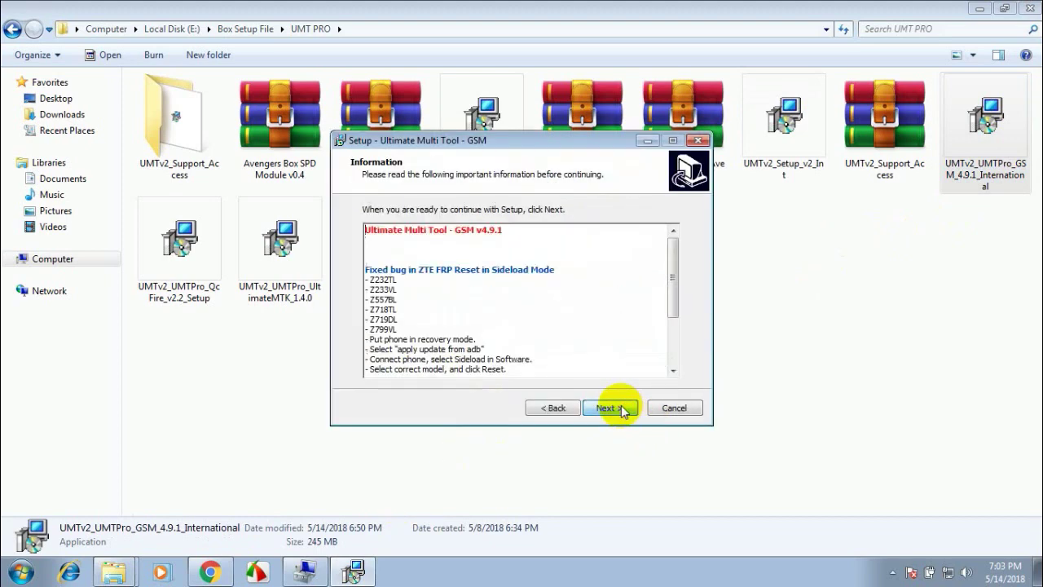
left_click(624, 409)
left_click(411, 265)
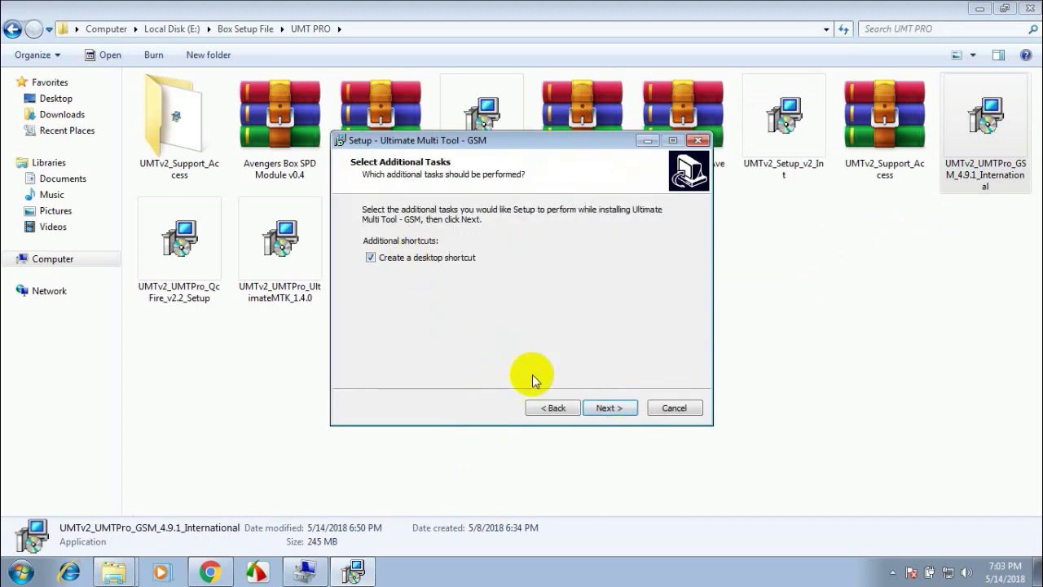
left_click(607, 408)
left_click(608, 407)
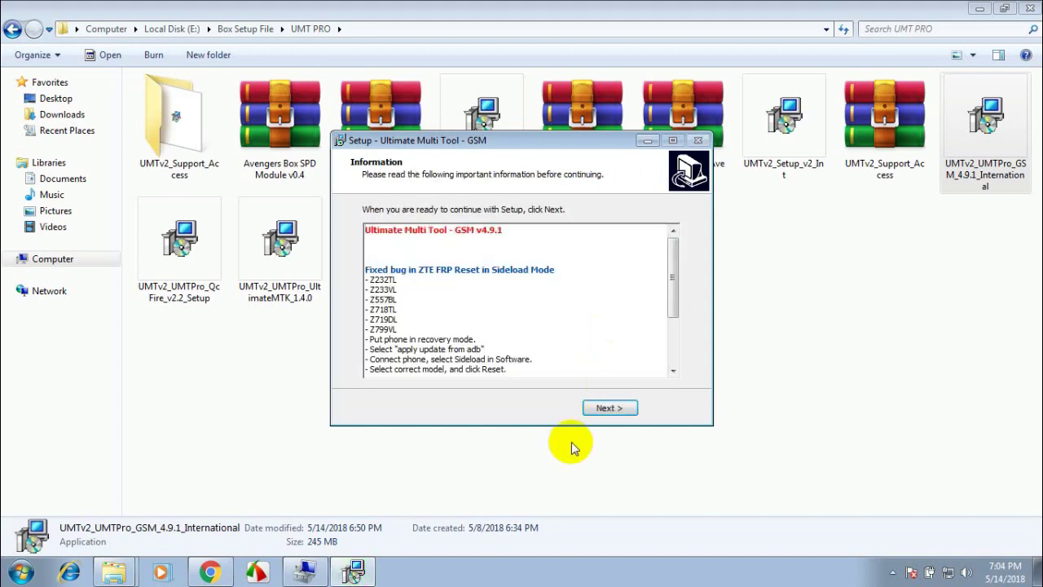
left_click(609, 407)
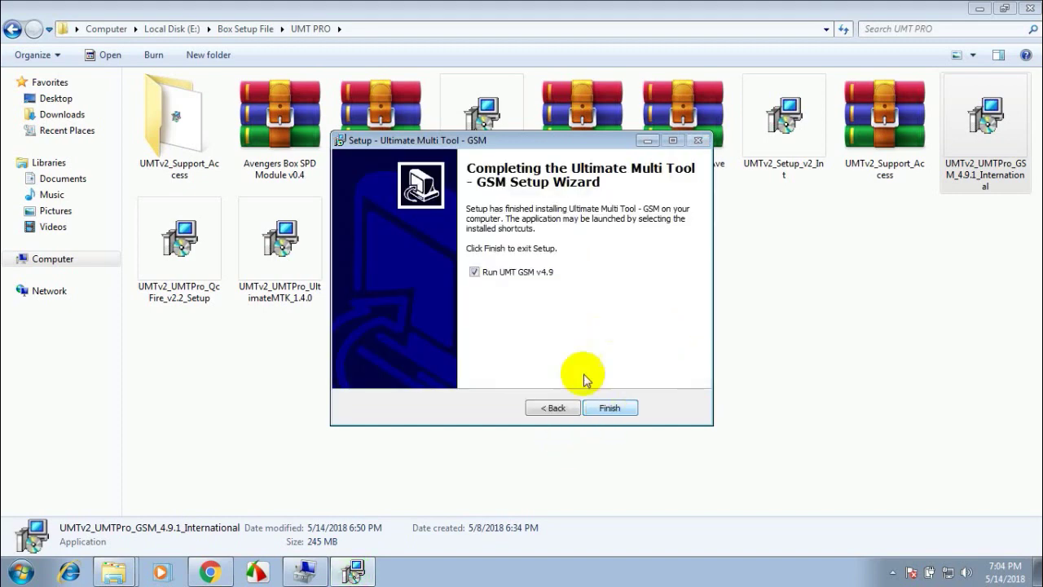
left_click(473, 271)
left_click(610, 407)
Step: Install UMTv2_UMTPro_QcFire_v2.2_Setup with a desktop shortcut, accepting the license and turning off Run QcFire at the end
double_click(179, 237)
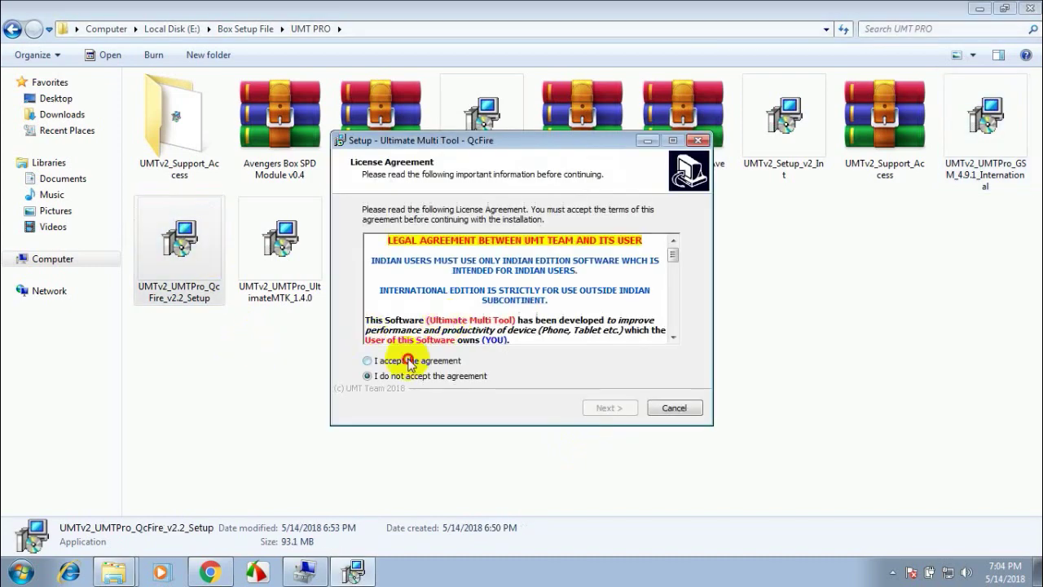
left_click(404, 361)
left_click(609, 408)
left_click(610, 409)
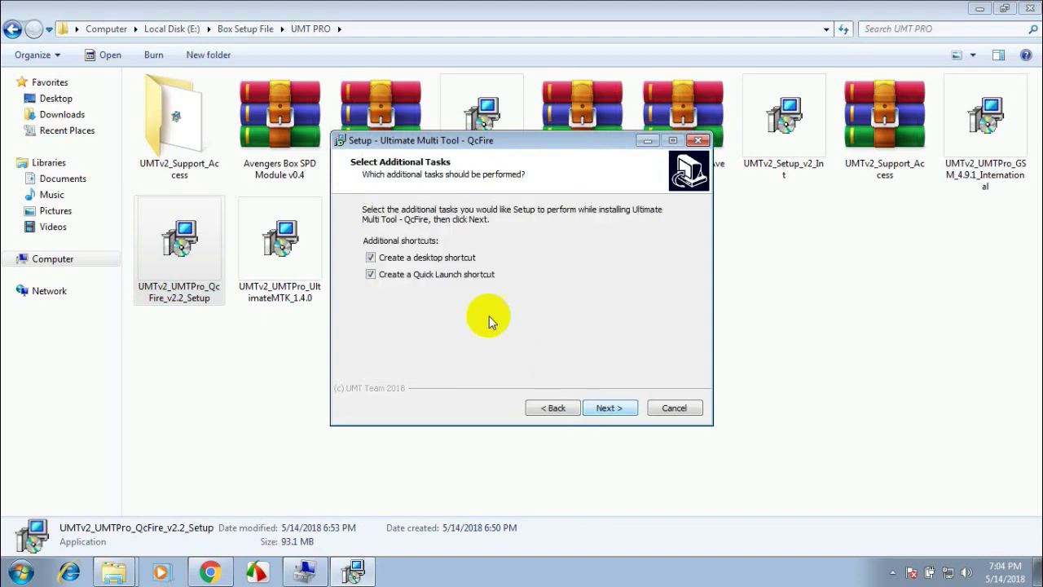
left_click(608, 407)
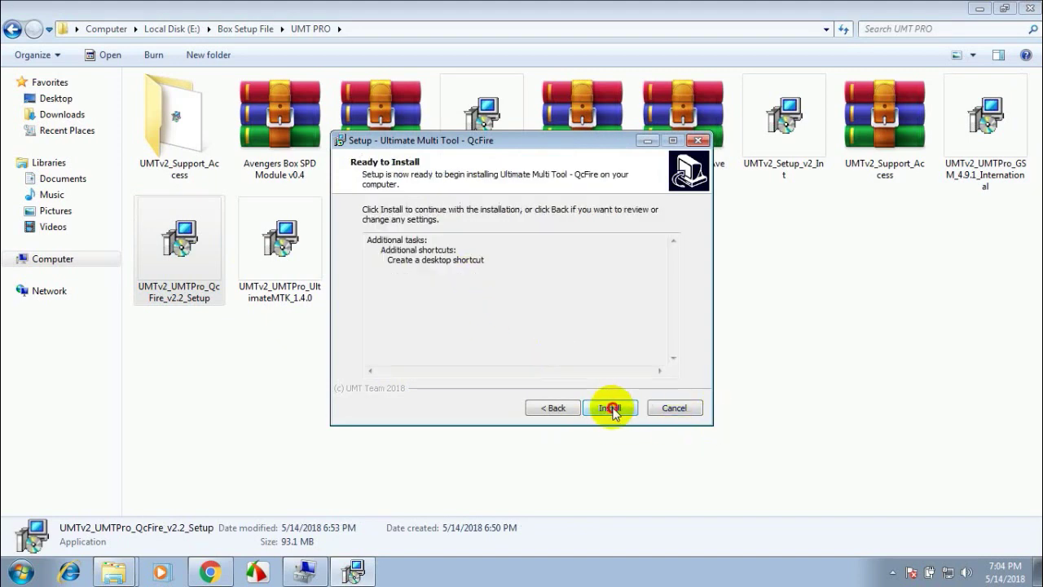
left_click(611, 409)
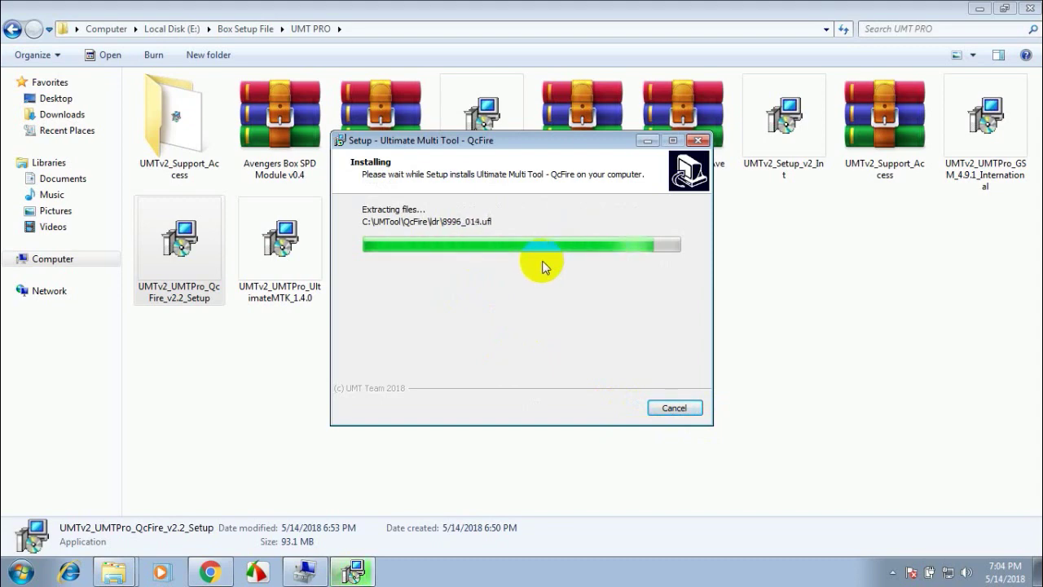
left_click(635, 337)
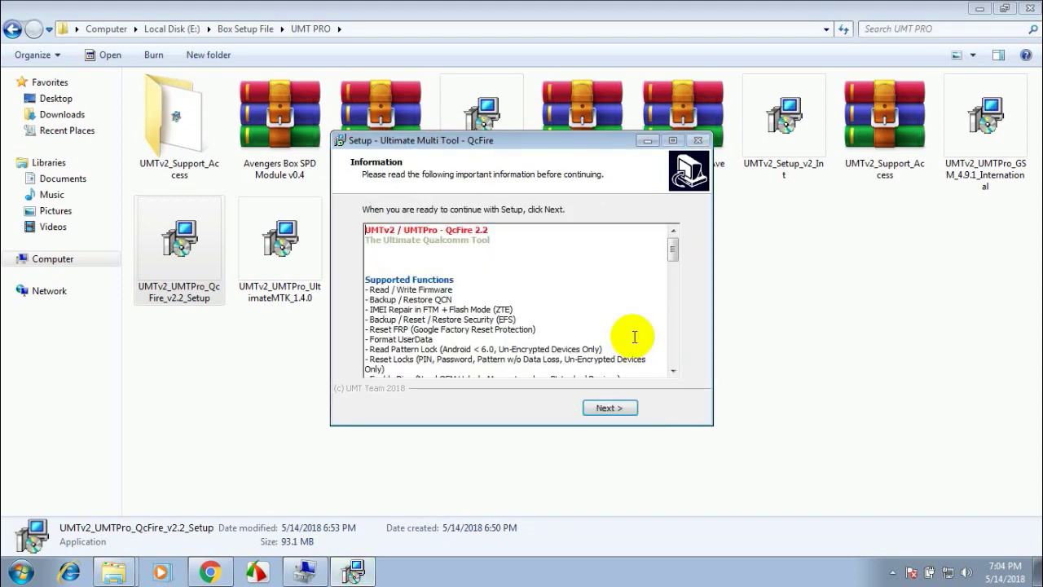
left_click(609, 409)
left_click(479, 271)
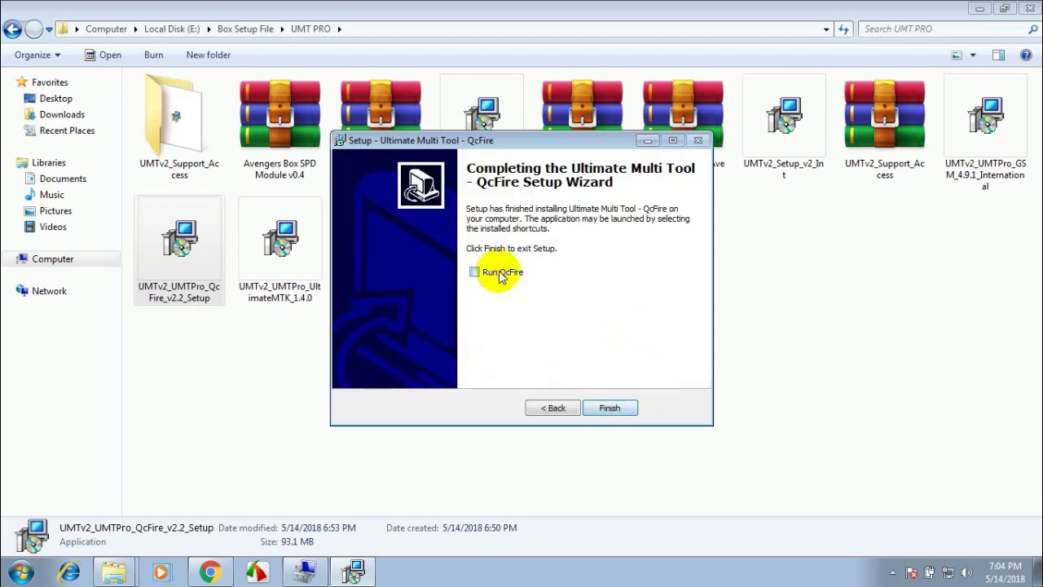
left_click(608, 407)
Step: Install UMTv2_UMTPro_UltimateMTK_1.4.0, accepting the license, and finish with Install MTK Driver on and Run UltimateMTK Module off
double_click(302, 261)
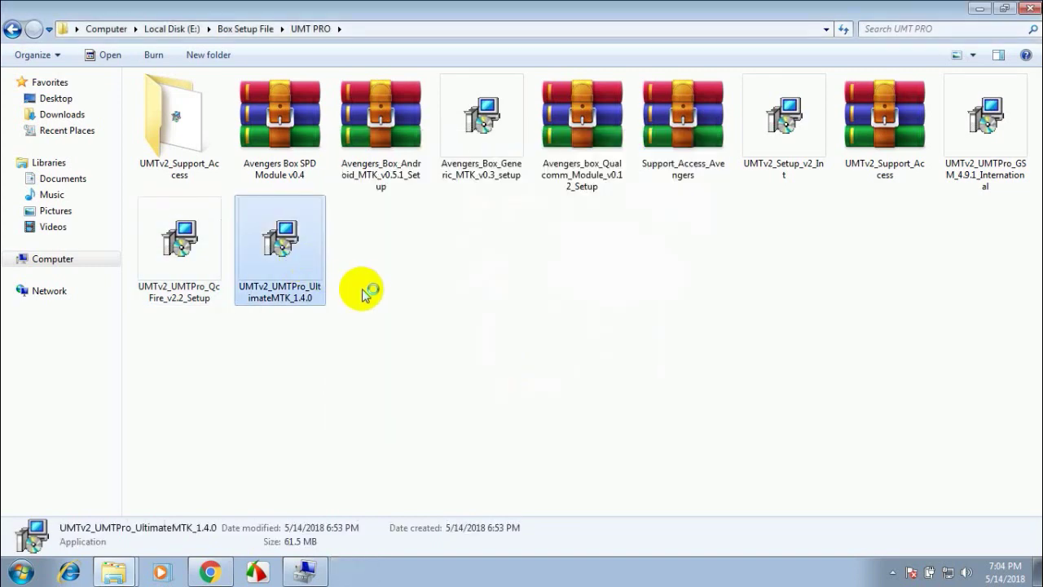
left_click(416, 360)
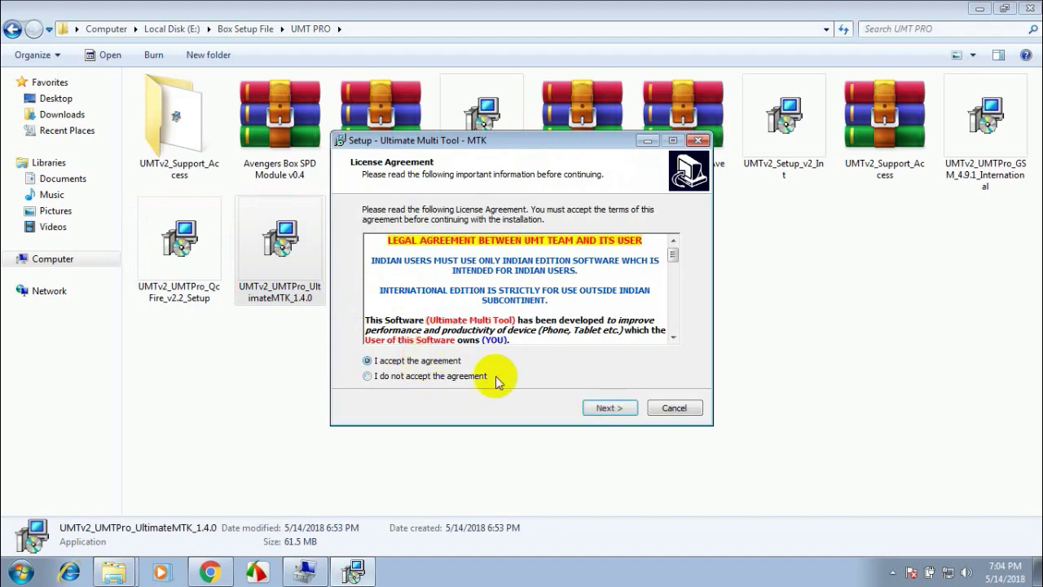
left_click(607, 407)
left_click(607, 407)
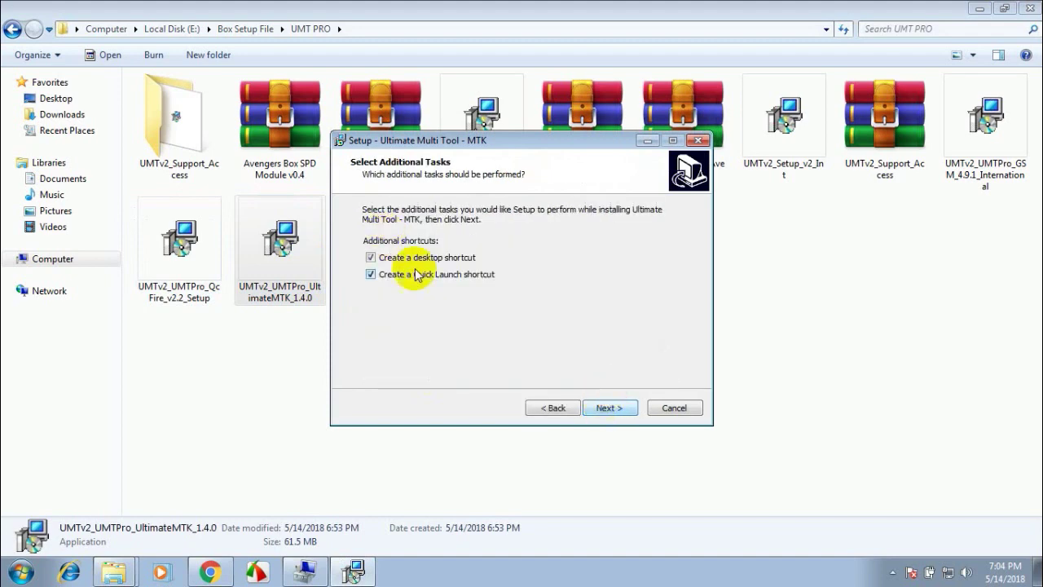
left_click(626, 414)
left_click(624, 411)
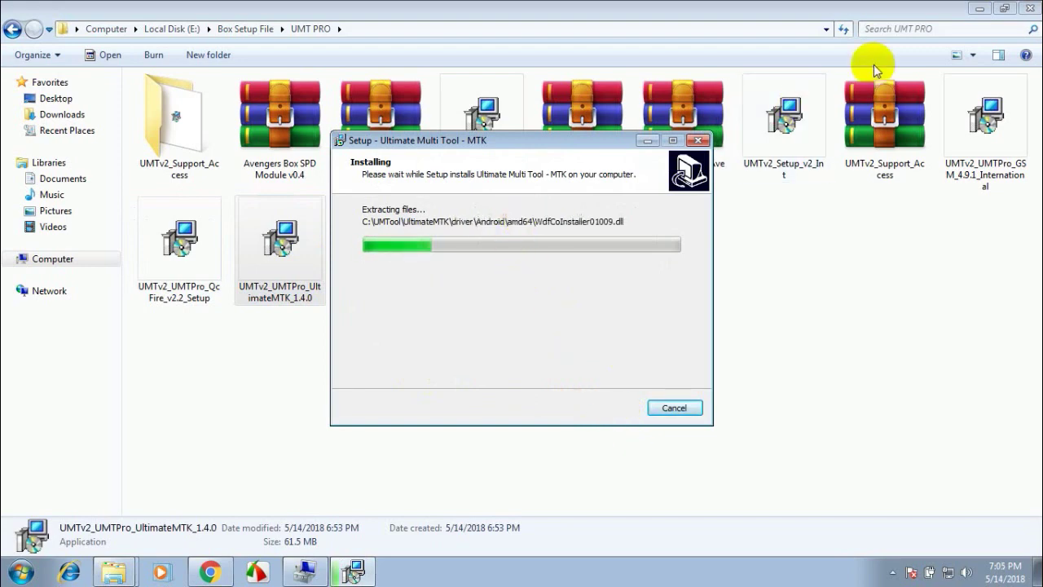
left_click(979, 8)
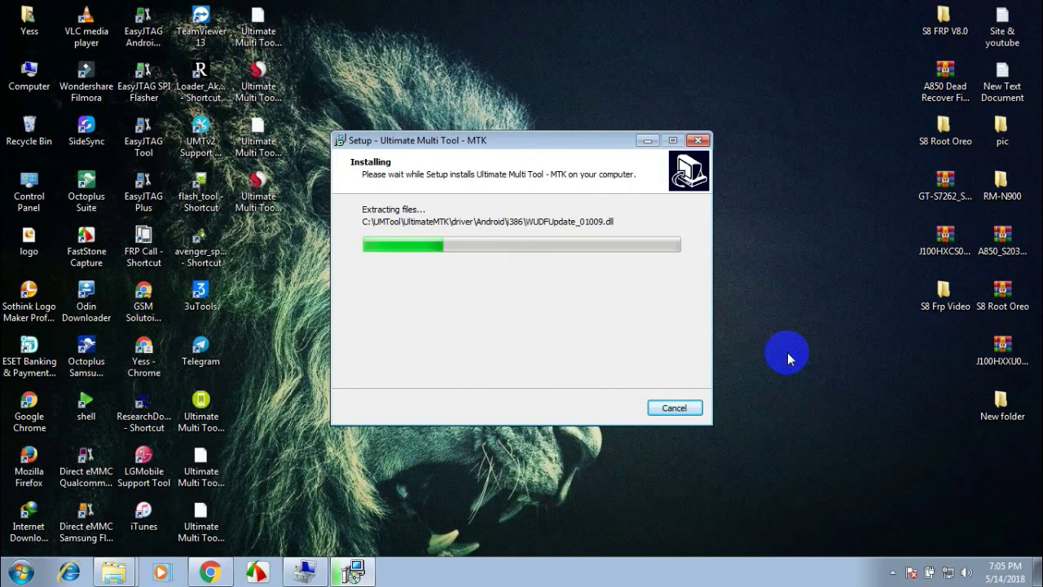
left_click_drag(574, 138, 833, 87)
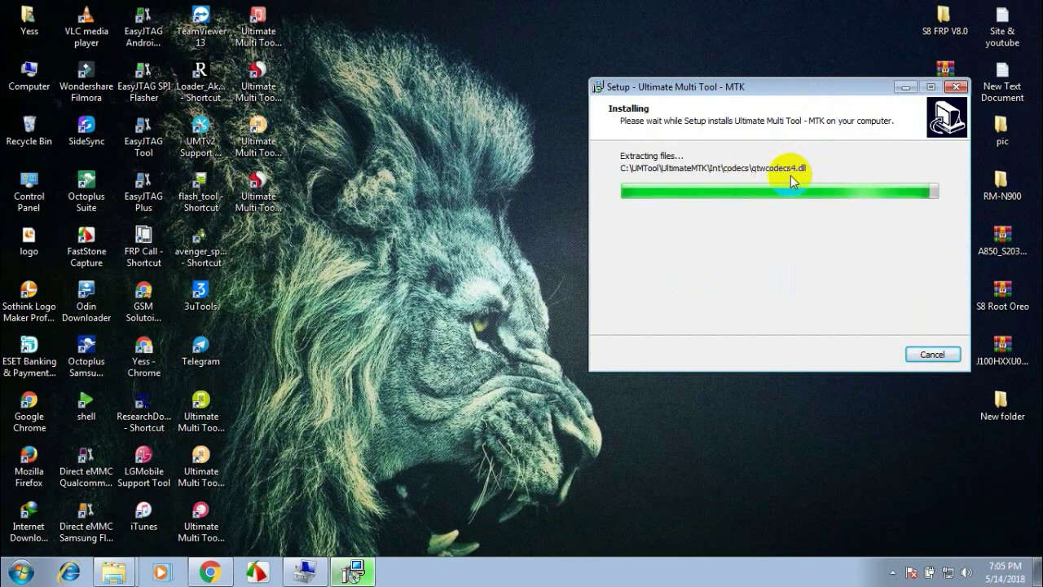
left_click(866, 355)
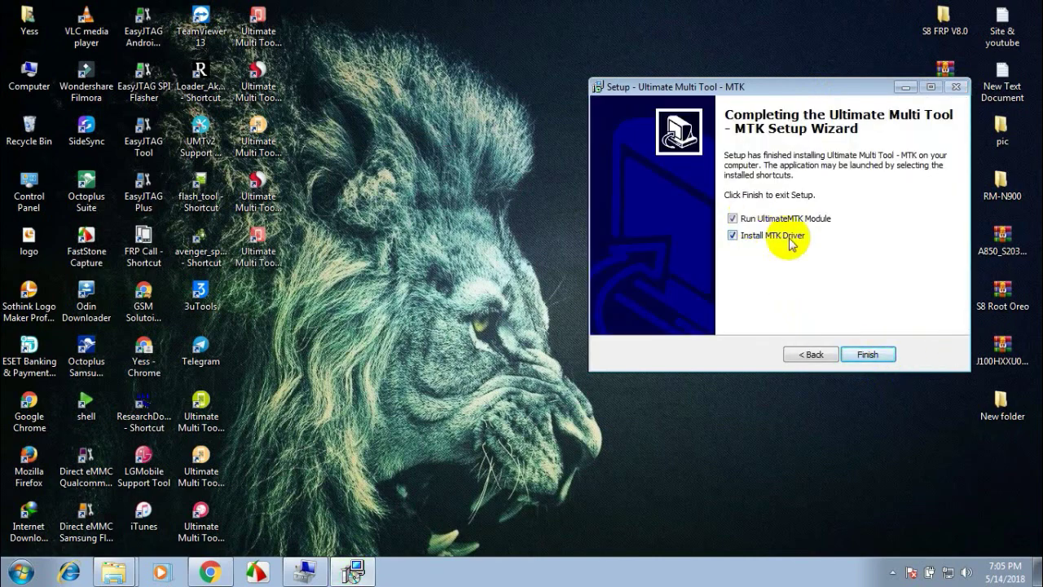
left_click(733, 219)
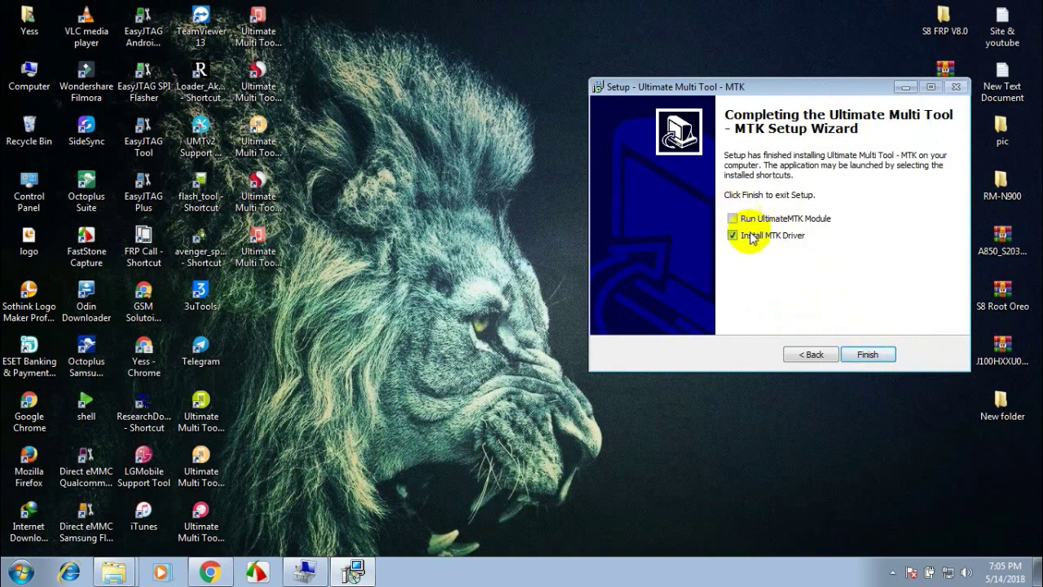
left_click(867, 355)
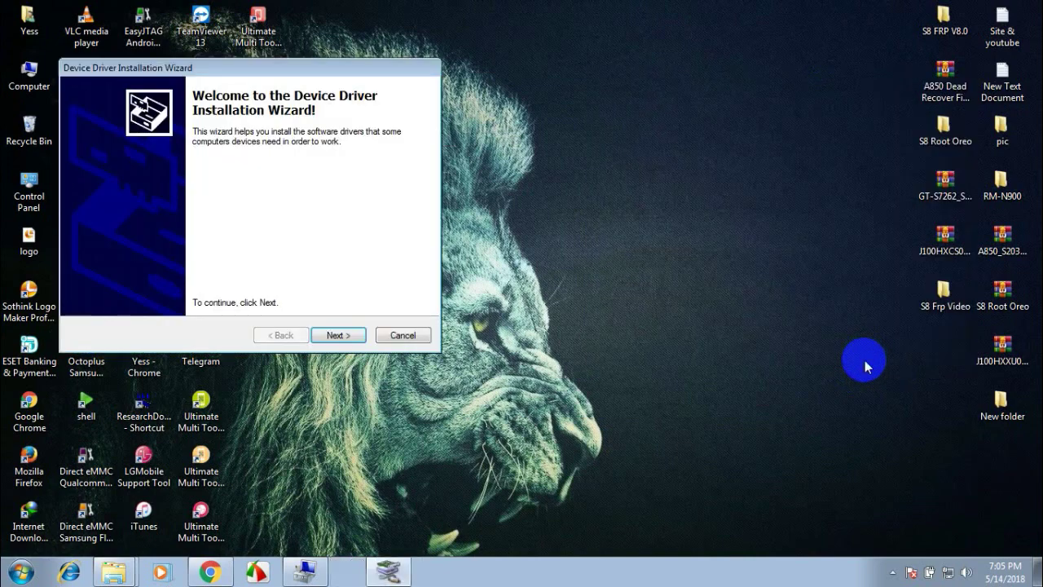
Step: Install the MTK drivers with the Device Driver Installation Wizard and finish it
left_click_drag(310, 63, 587, 38)
left_click(683, 306)
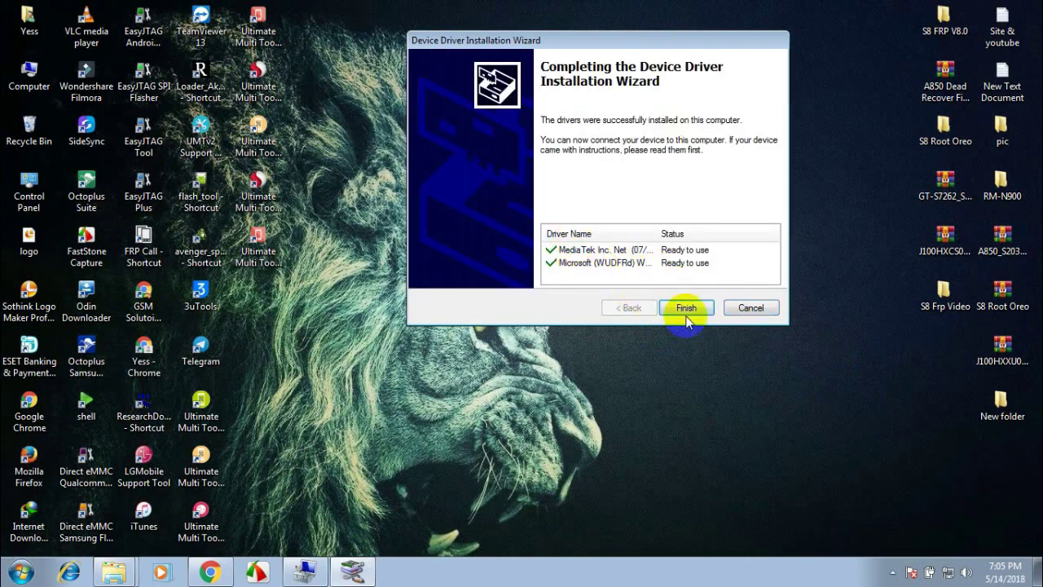
left_click(686, 307)
Step: Open Ultimate Multi Tool - MTK v1.4, examine its Flasher and Tools / FRP functions and the Motorola FRP models, and close it
left_click(256, 26)
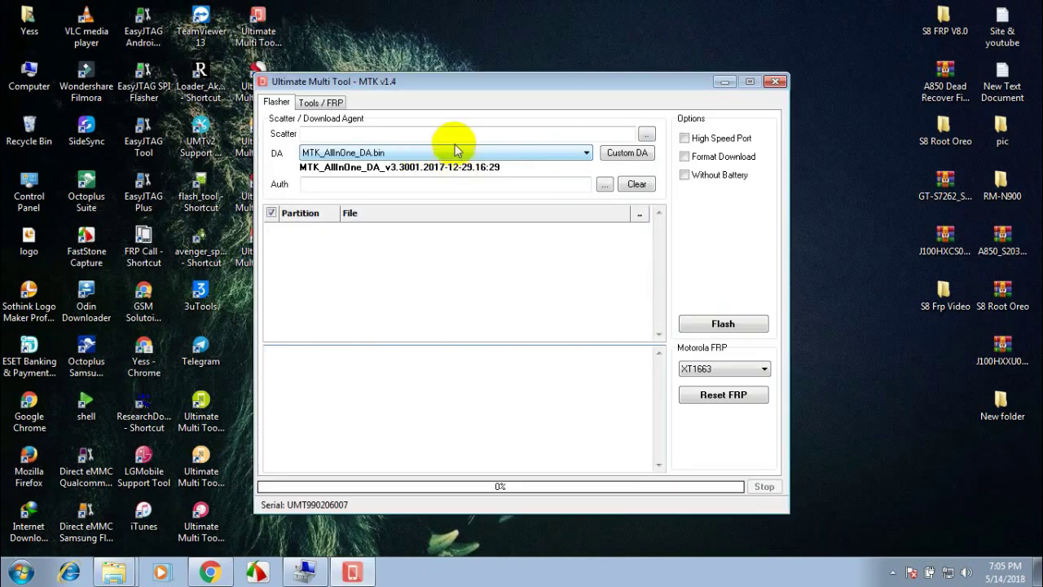
left_click(309, 103)
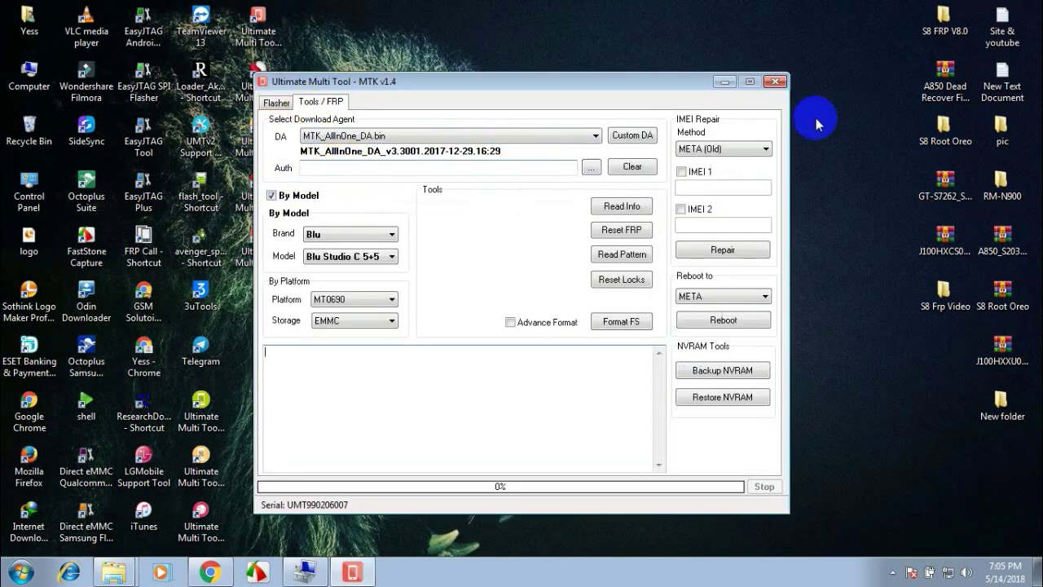
left_click(275, 102)
left_click(705, 369)
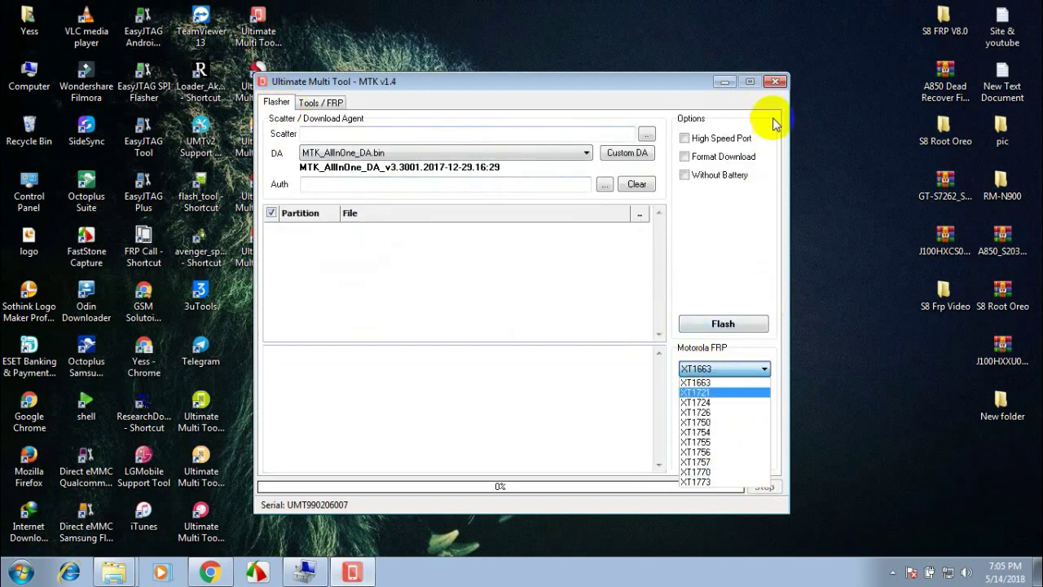
left_click(770, 85)
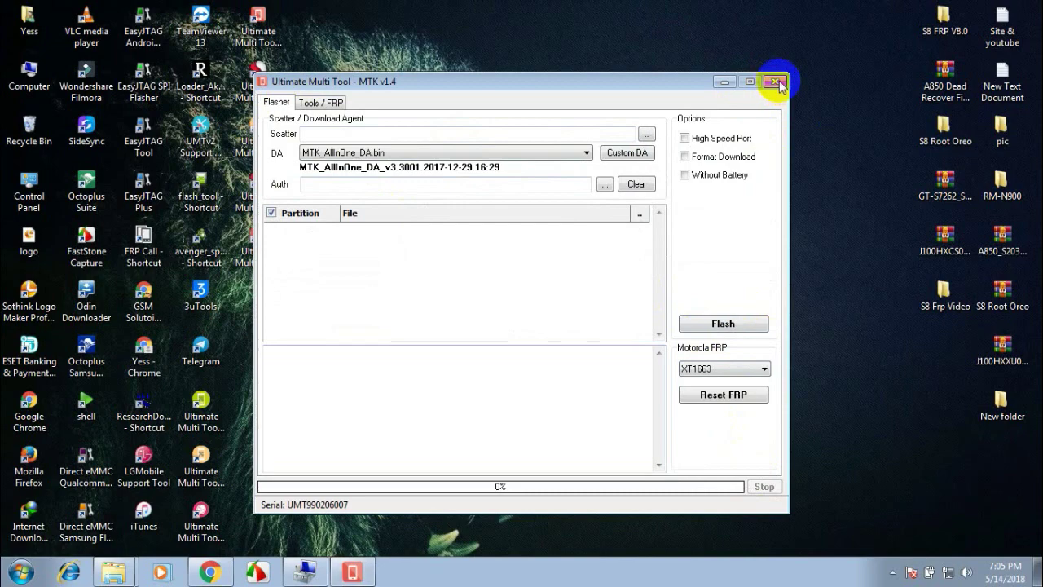
left_click(776, 85)
Step: Open the Ultimate Multi Tool - LG v0.3 module and accept its End User License Agreement
double_click(209, 523)
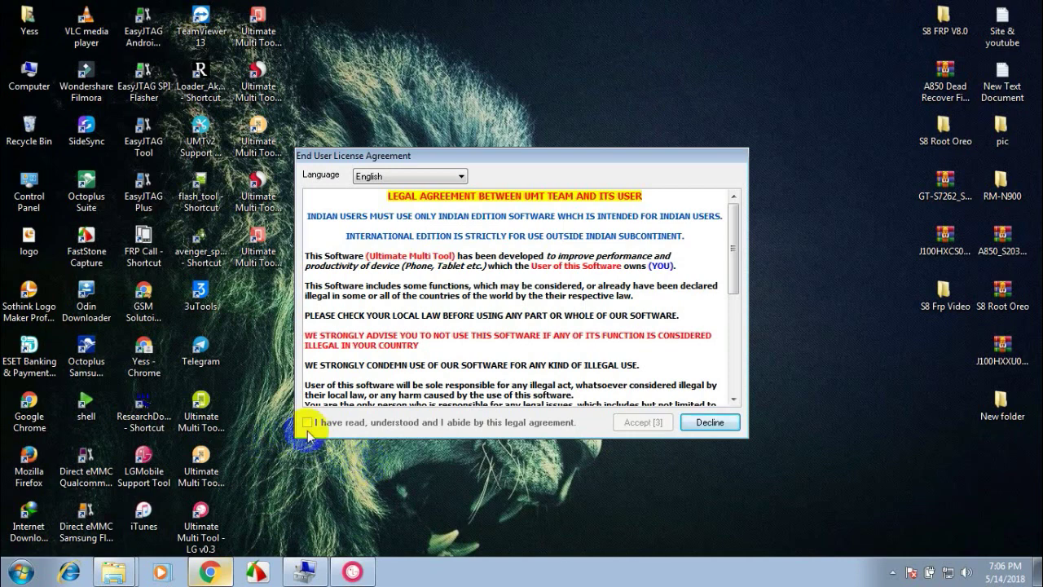
left_click(359, 423)
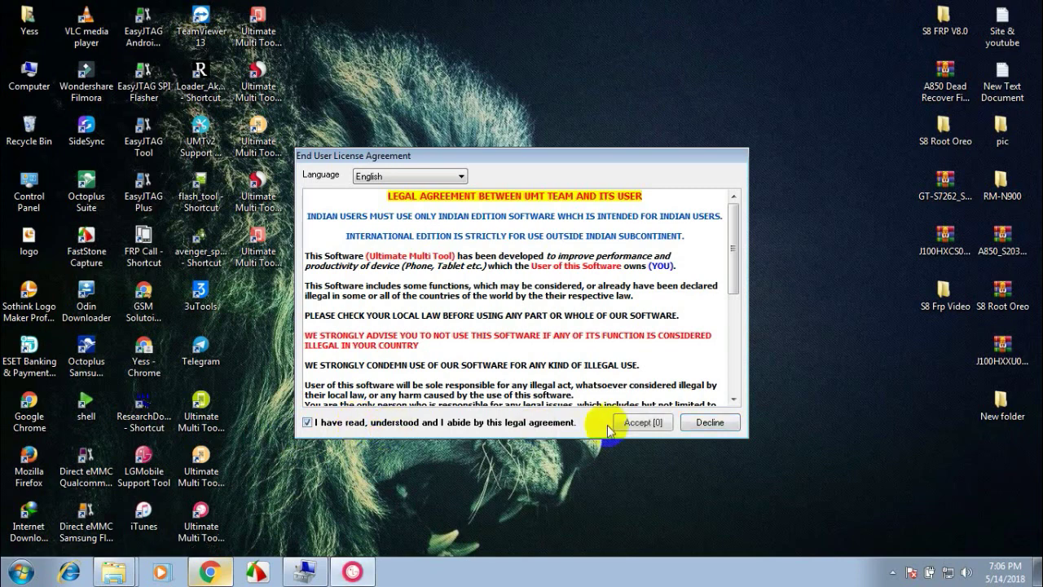
left_click(638, 422)
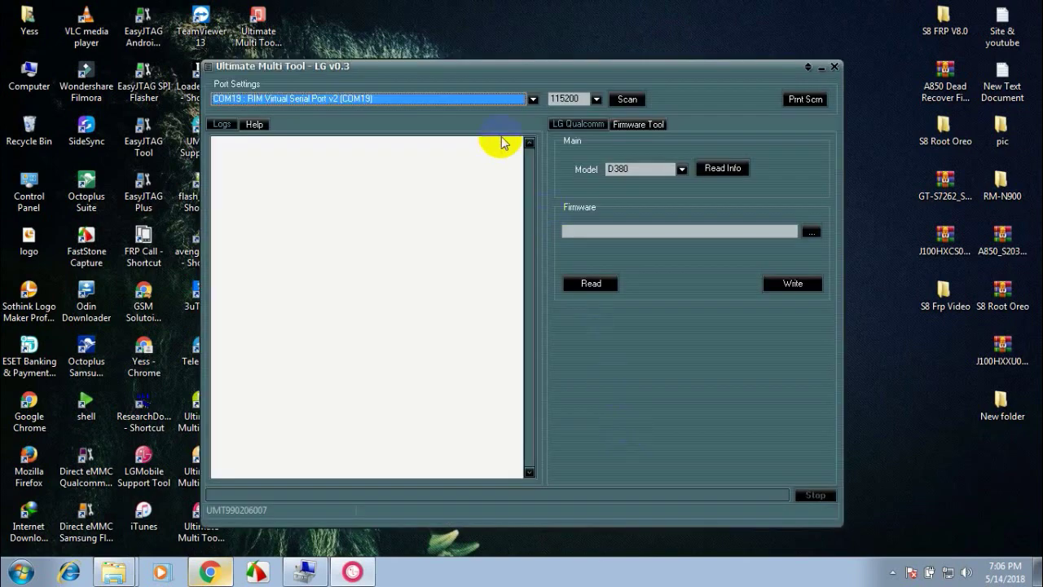
Step: Examine the LG Qualcomm functions, the supported LG models and the Firmware Tool extractors, and close the LG module
left_click(588, 126)
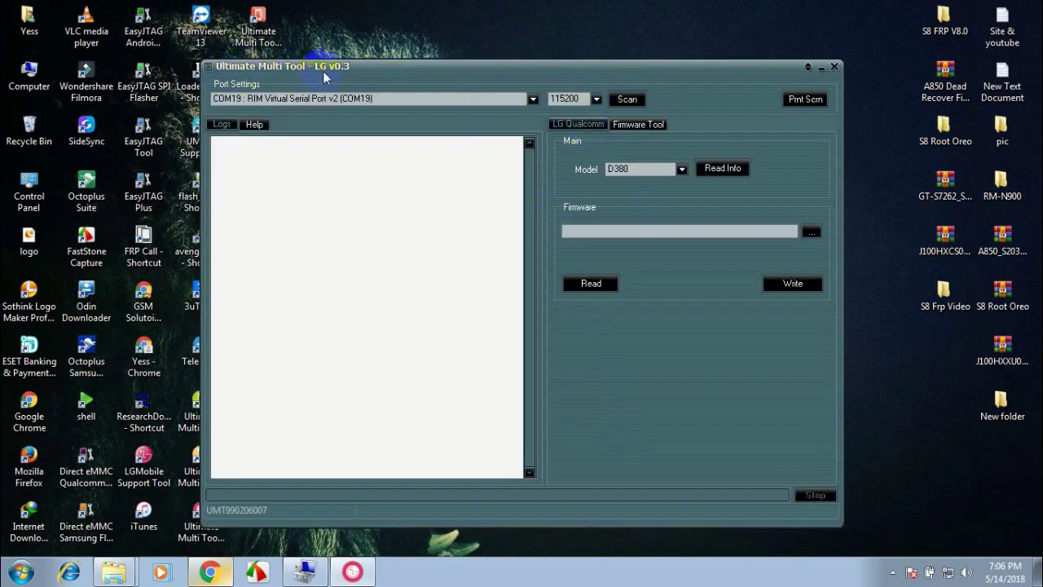
left_click(652, 125)
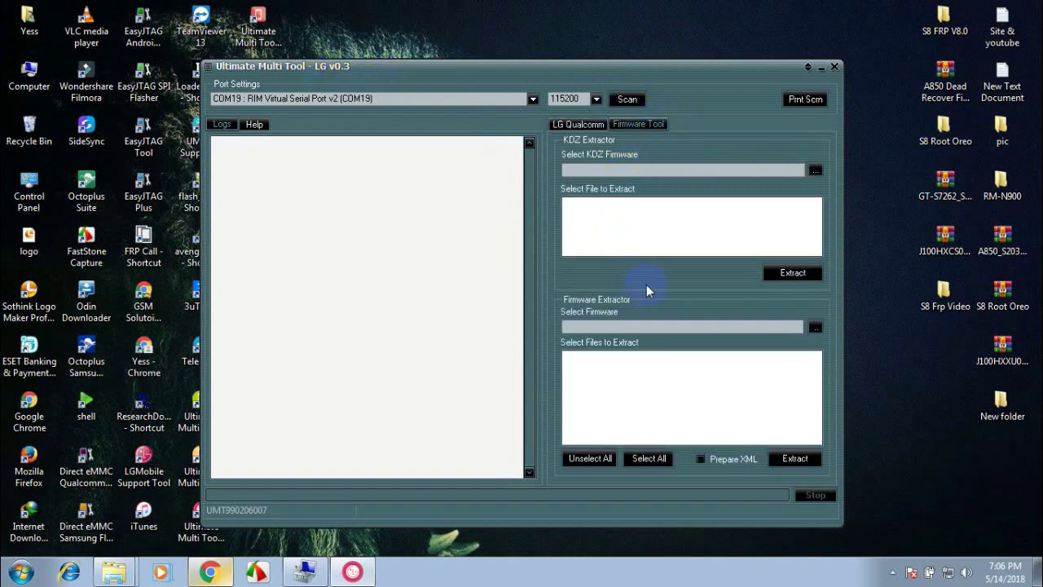
left_click(578, 126)
left_click(638, 171)
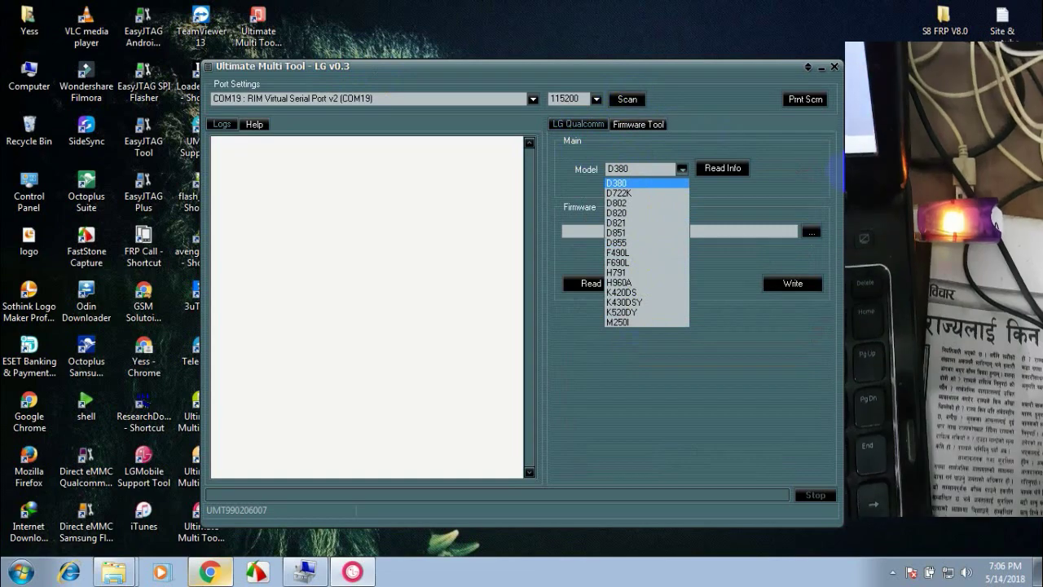
left_click(809, 156)
left_click(222, 124)
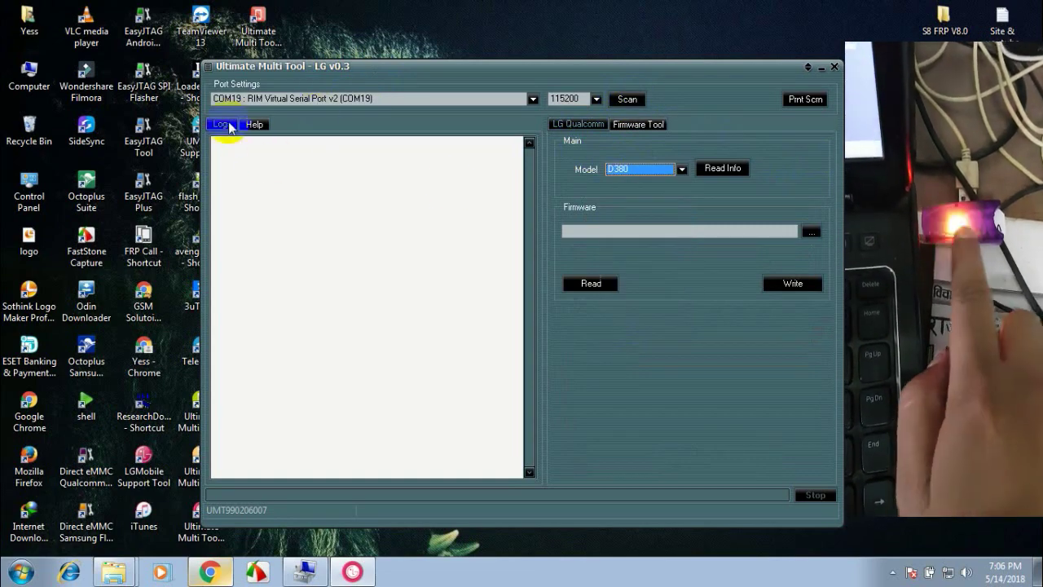
left_click(834, 67)
Step: Open Ultimate Multi Tool - GSM from its GSM v4.4 desktop shortcut and accept the End User License Agreement
double_click(204, 461)
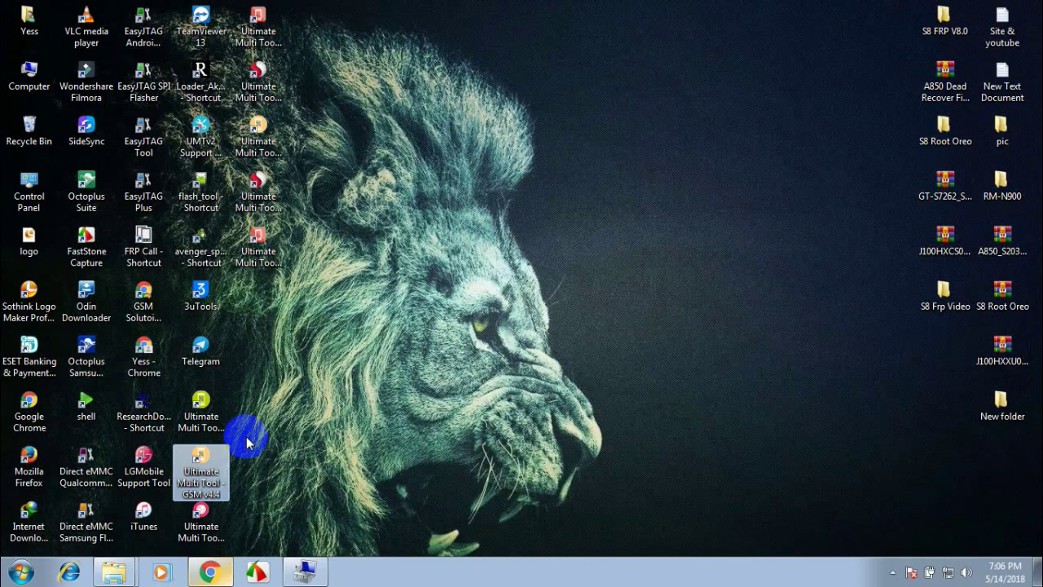
right_click(371, 258)
left_click(410, 300)
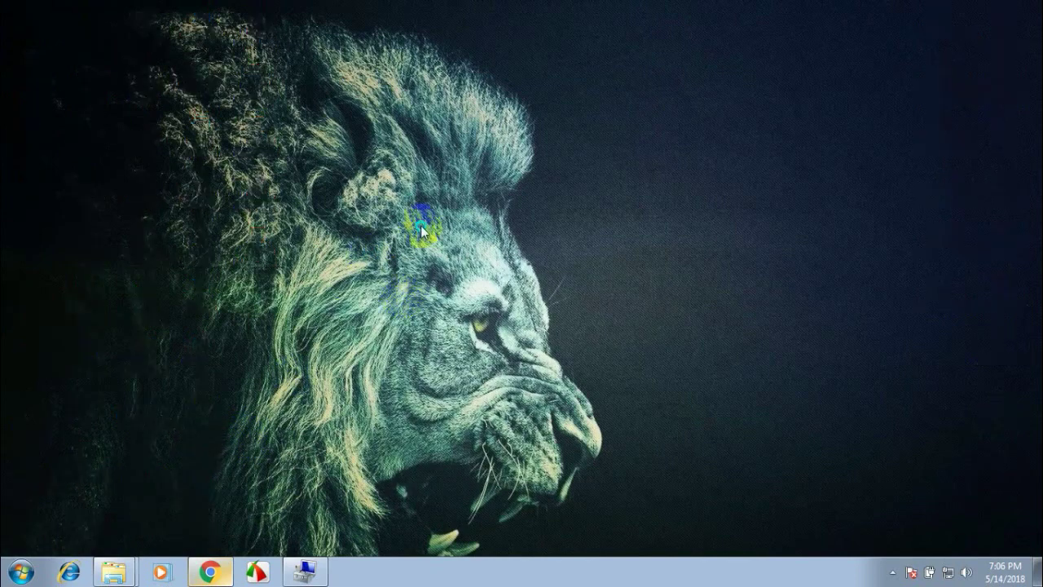
right_click(419, 225)
left_click(445, 269)
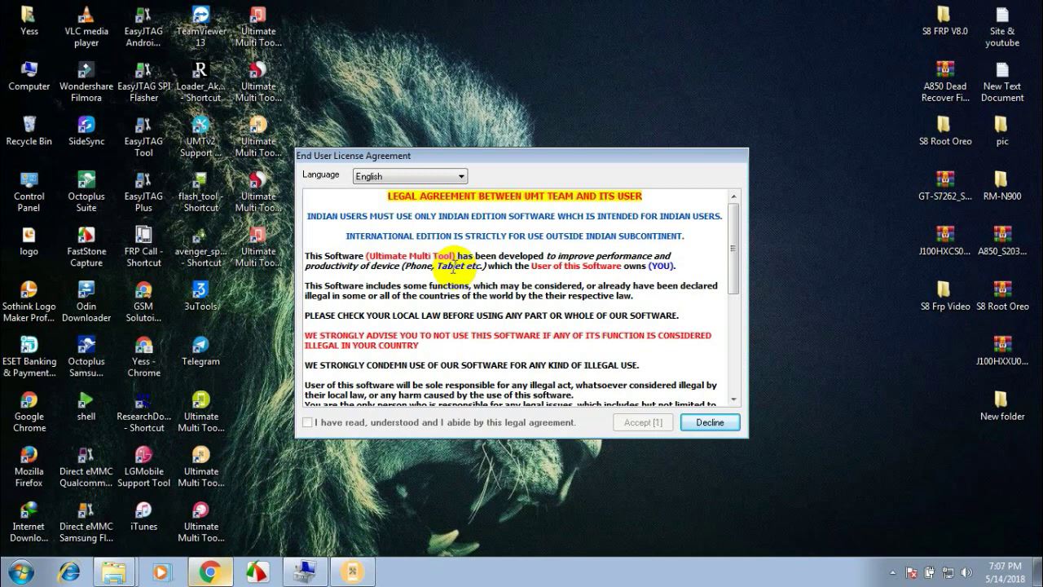
left_click(307, 422)
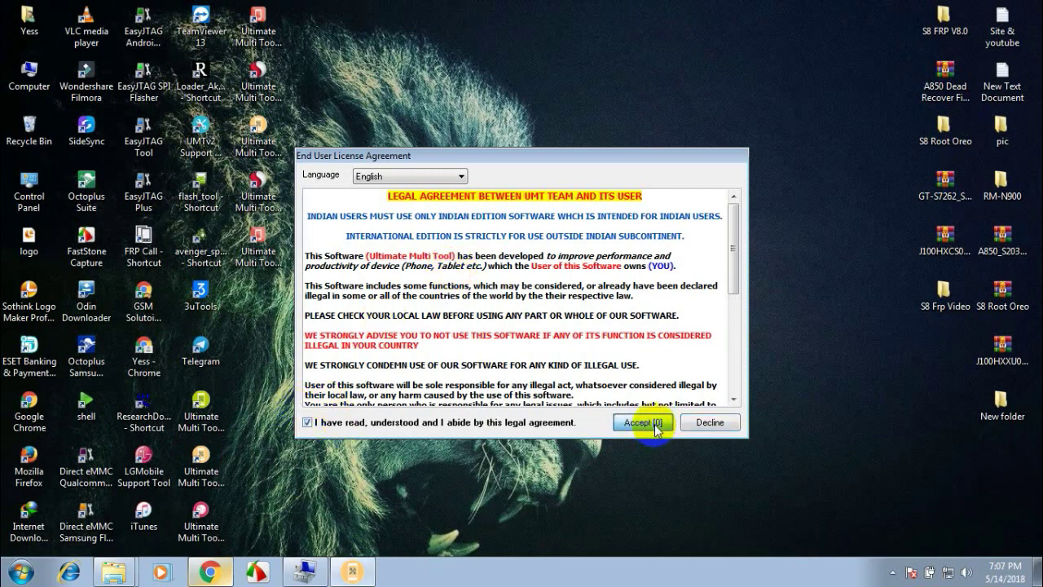
left_click(655, 423)
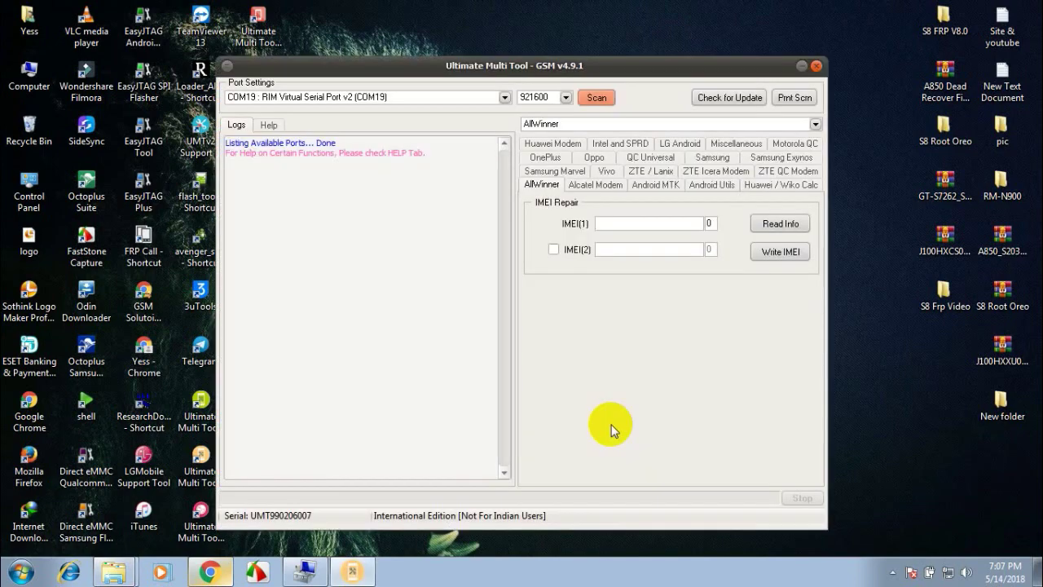
Step: Examine the Vivo, Oppo and LG Android functions in the GSM module and close it
left_click(605, 171)
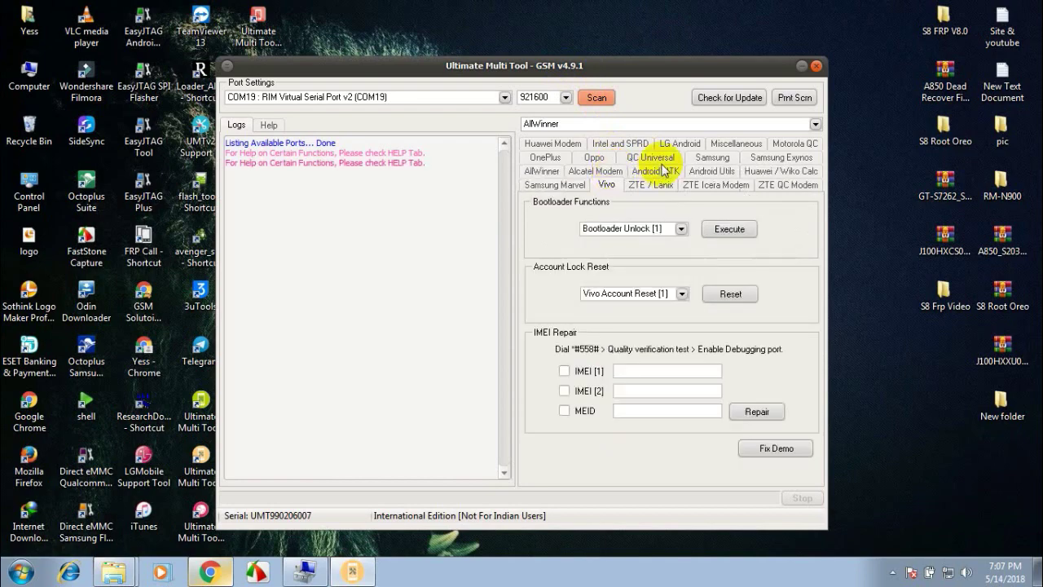
left_click(661, 165)
left_click(610, 172)
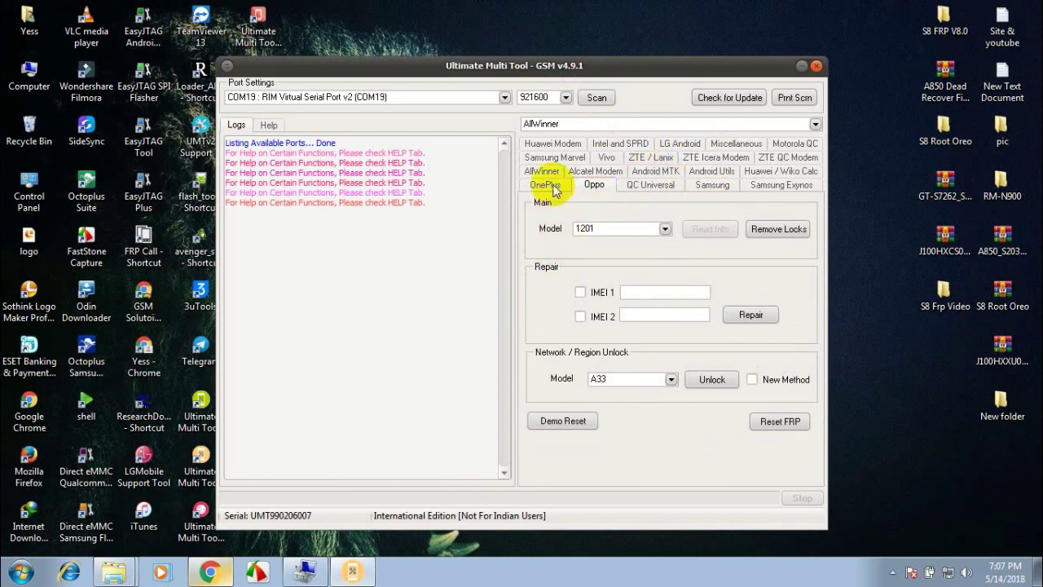
left_click(673, 144)
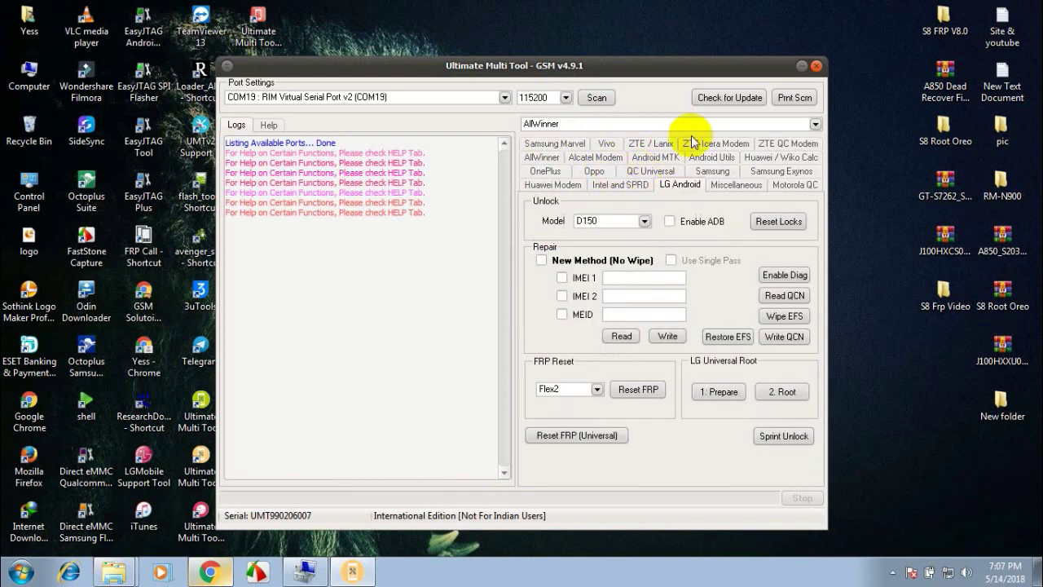
left_click(817, 67)
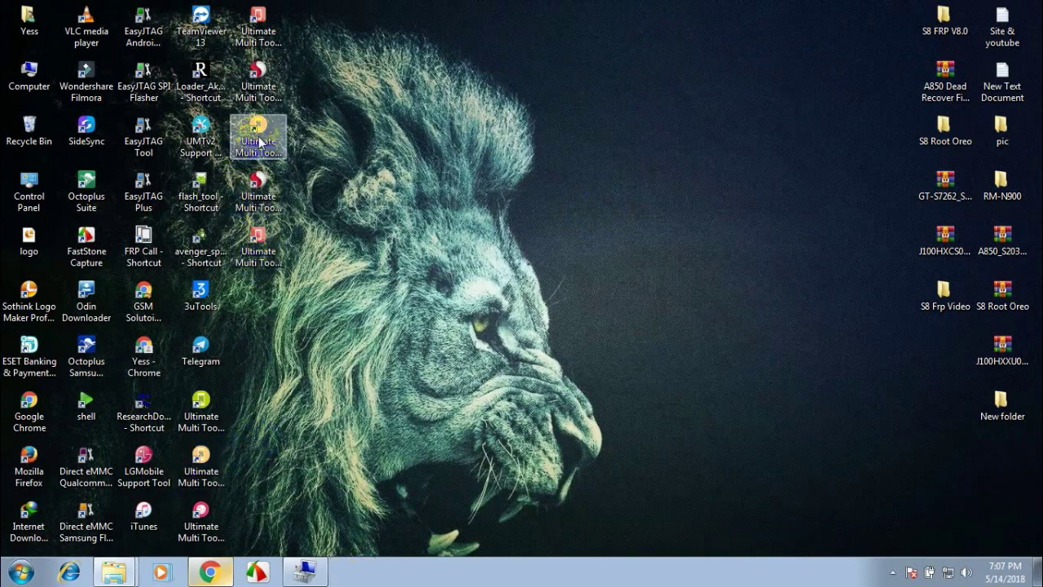
Step: Open Ultimate Multi Tool - QcFire v2.2, examine its Read & Tools, Advance Flasher and APP Converter functions, and close it
double_click(285, 104)
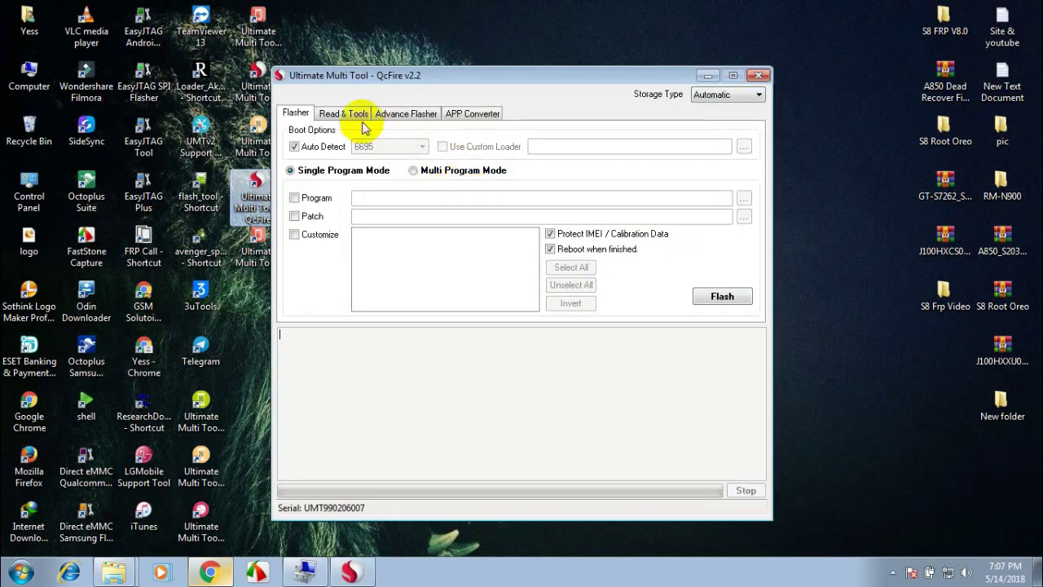
left_click(352, 113)
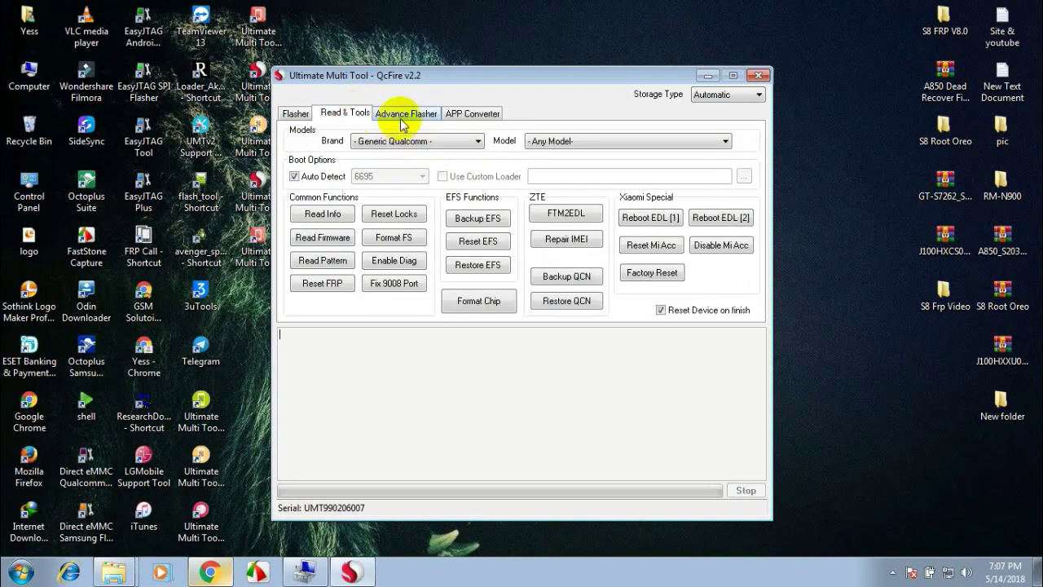
left_click(412, 116)
left_click(477, 113)
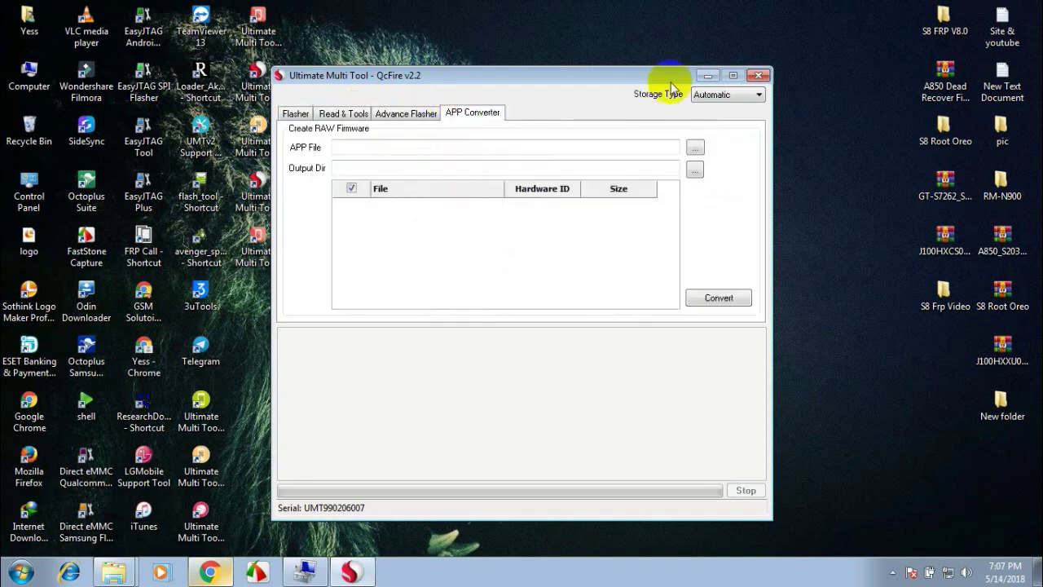
left_click(758, 75)
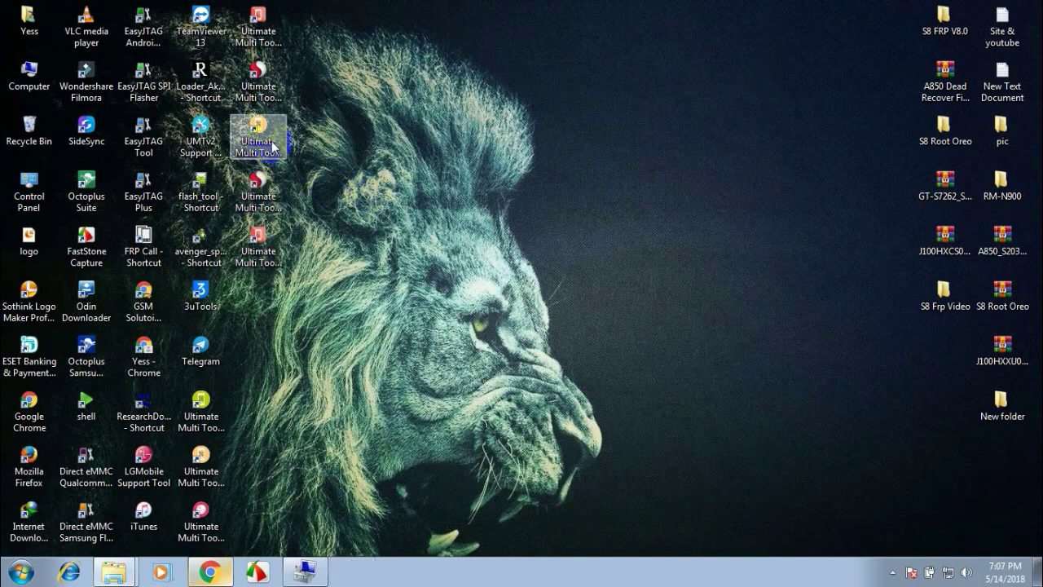
Step: Open Ultimate Multi Tool - GSM from the desktop shortcut without a version number and accept its End User License Agreement
left_click(273, 145)
double_click(273, 145)
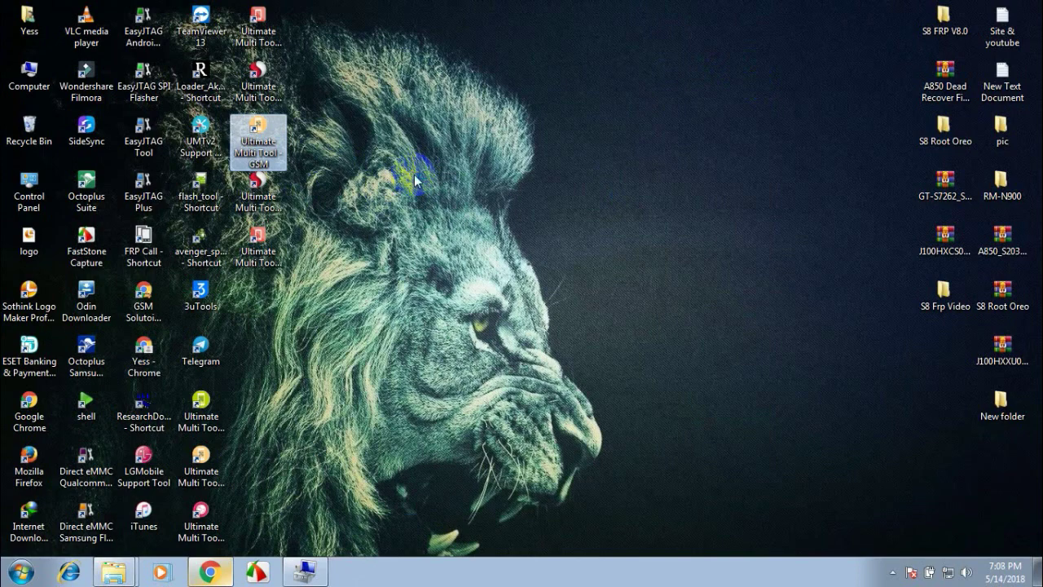
left_click(213, 423)
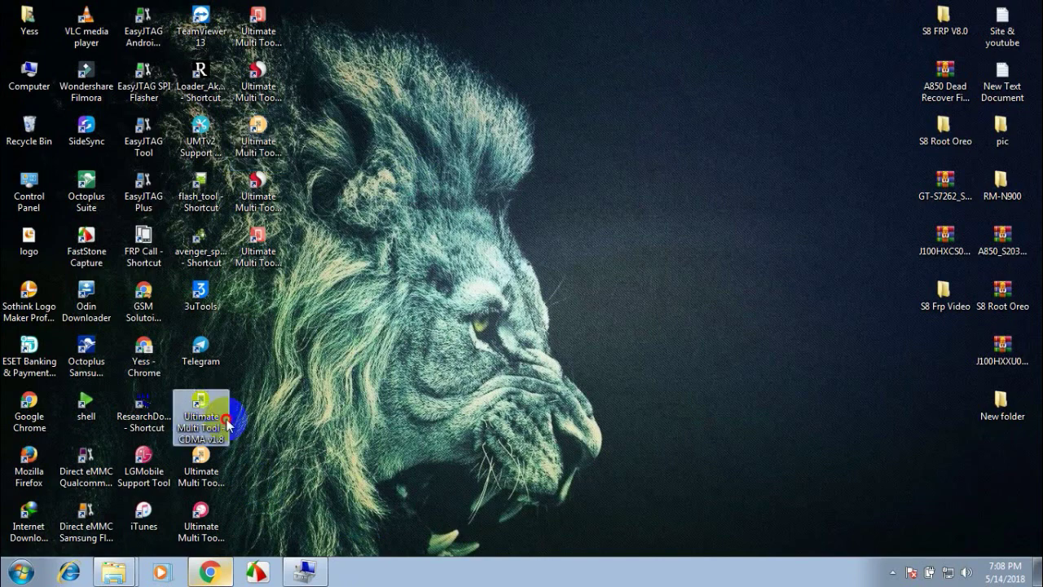
left_click(316, 375)
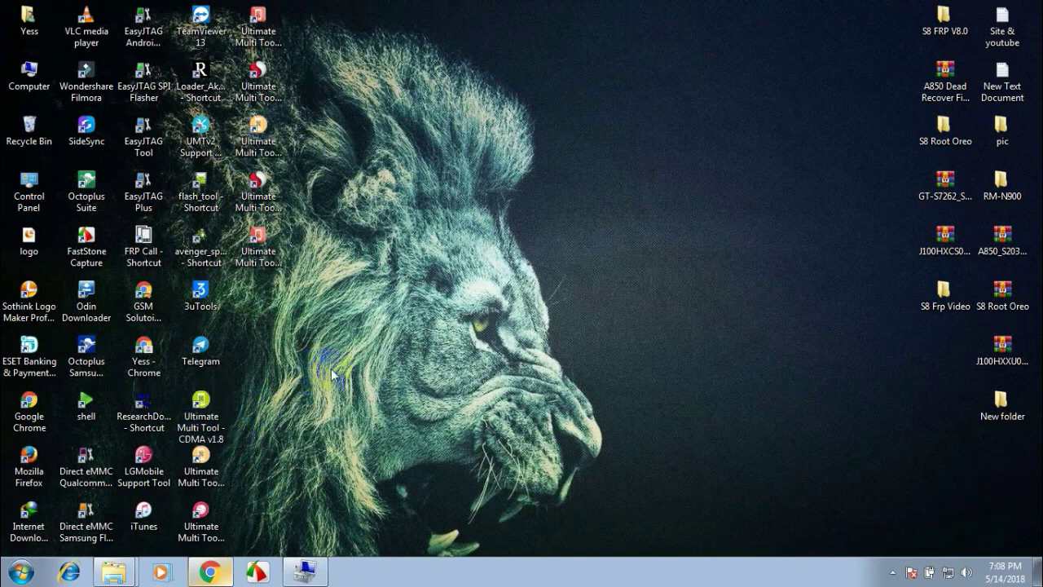
right_click(441, 238)
left_click(483, 280)
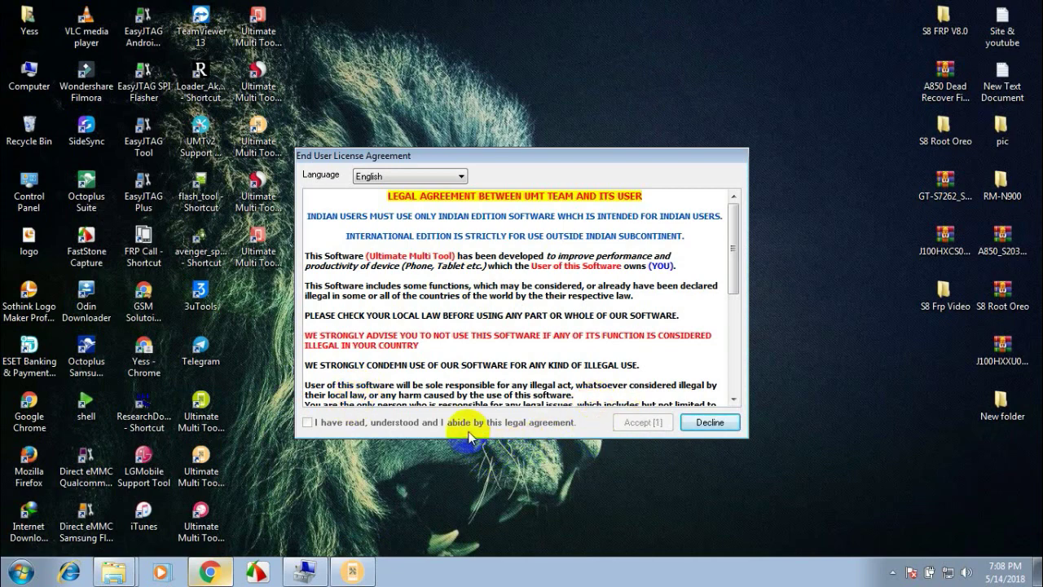
left_click(444, 423)
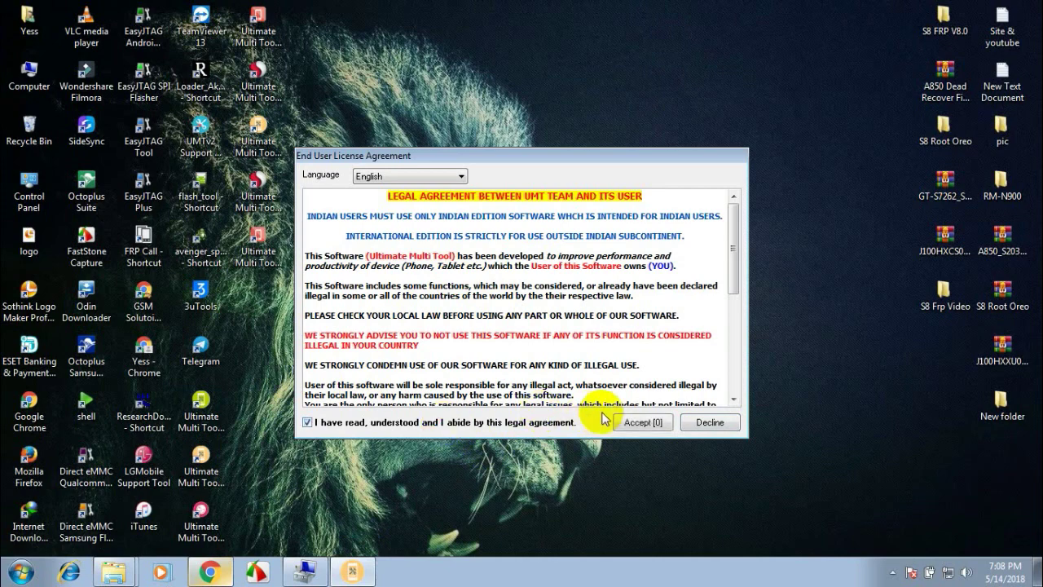
left_click(643, 423)
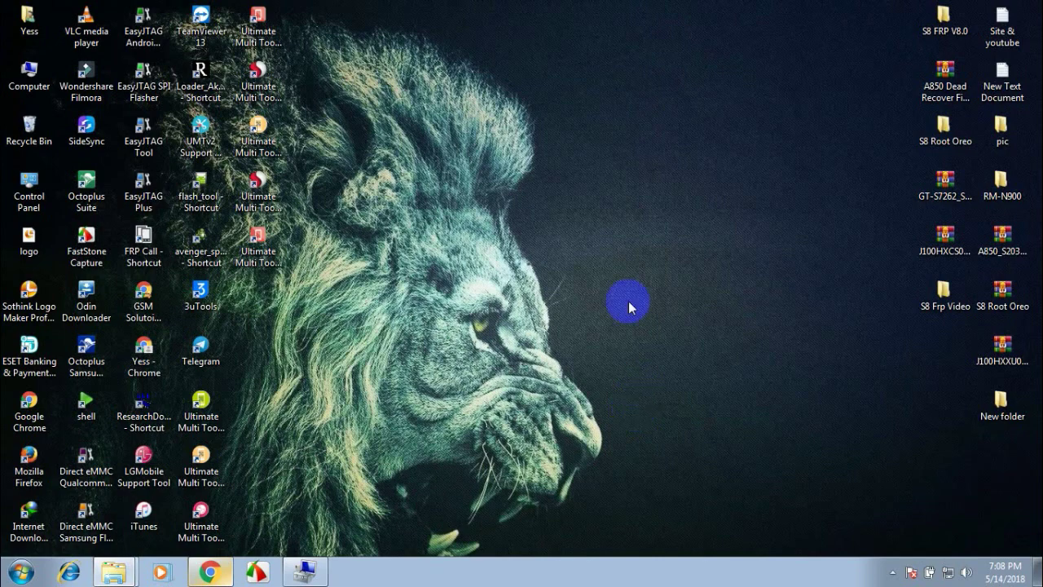
right_click(588, 195)
left_click(635, 237)
right_click(612, 200)
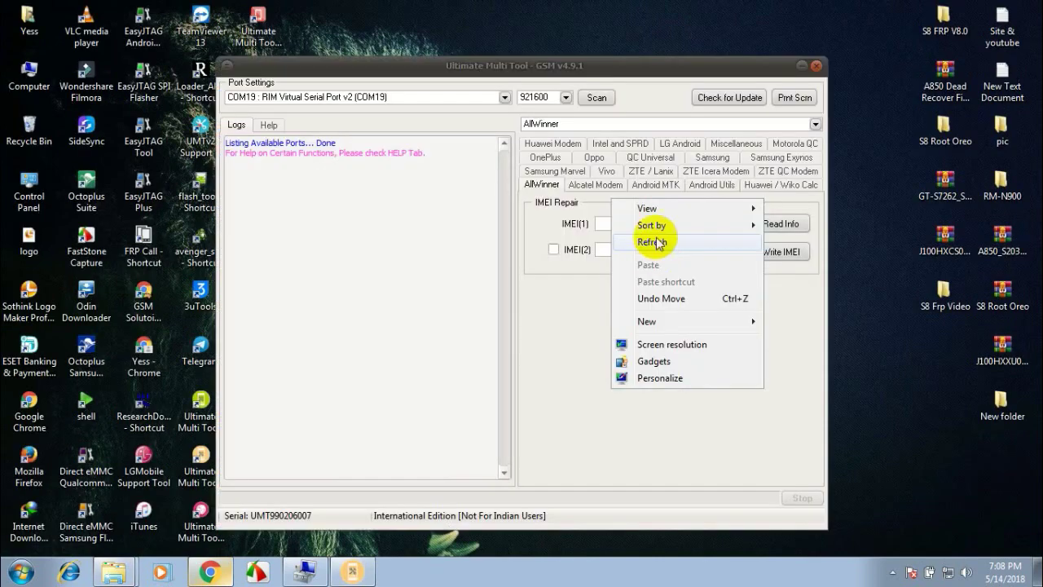
left_click(659, 240)
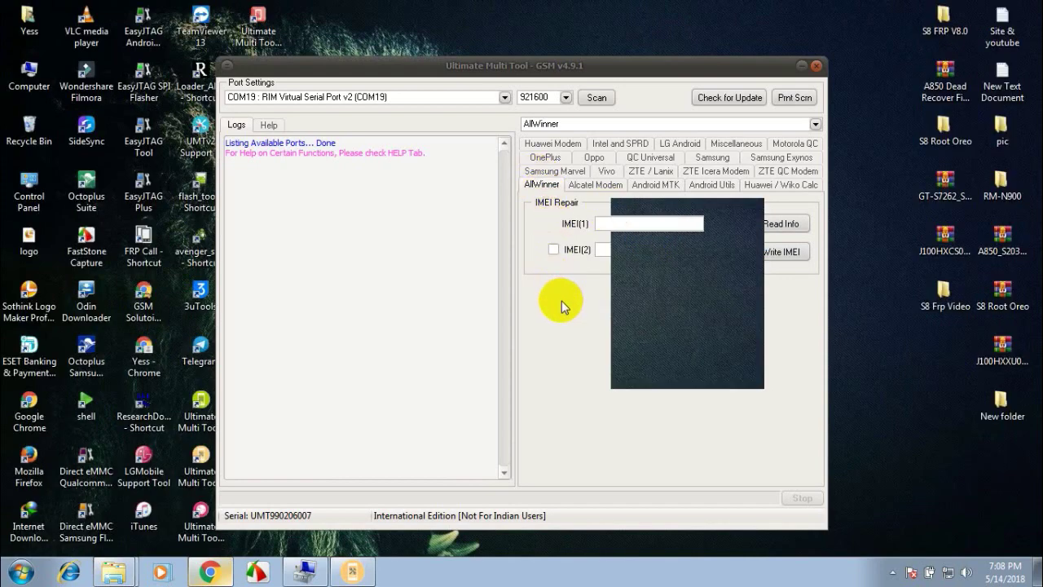
right_click(860, 195)
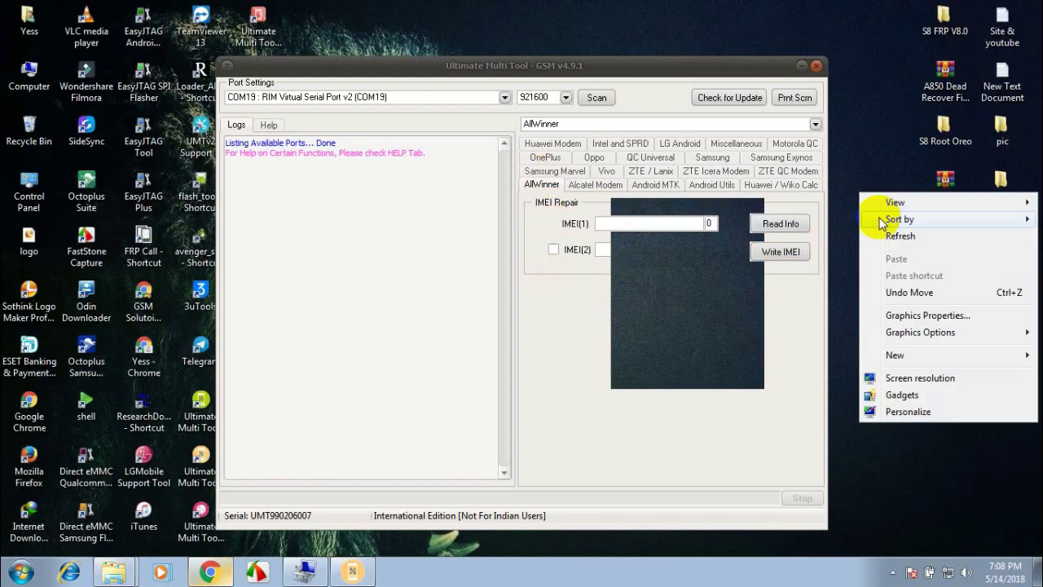
left_click(893, 236)
Step: Examine the QC Universal and Alcatel Modem functions in the GSM v4.9.1 module and close it
left_click_drag(611, 65, 630, 44)
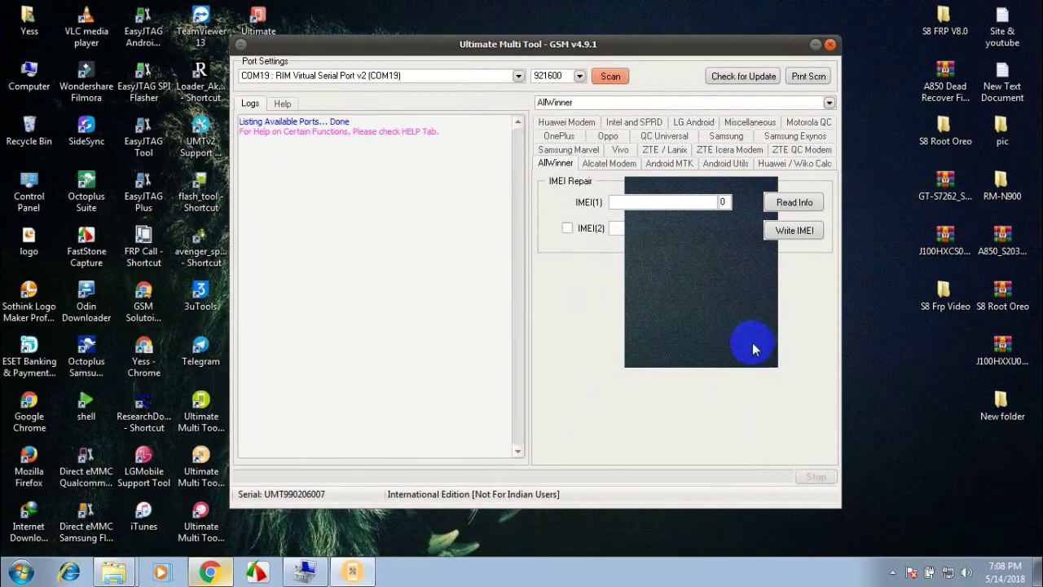
left_click(653, 135)
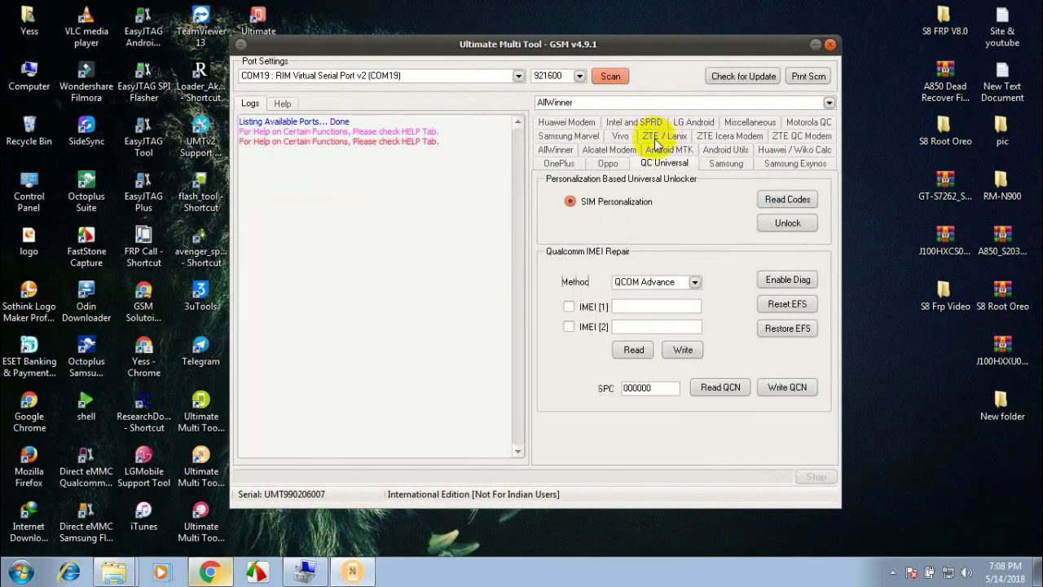
left_click(610, 149)
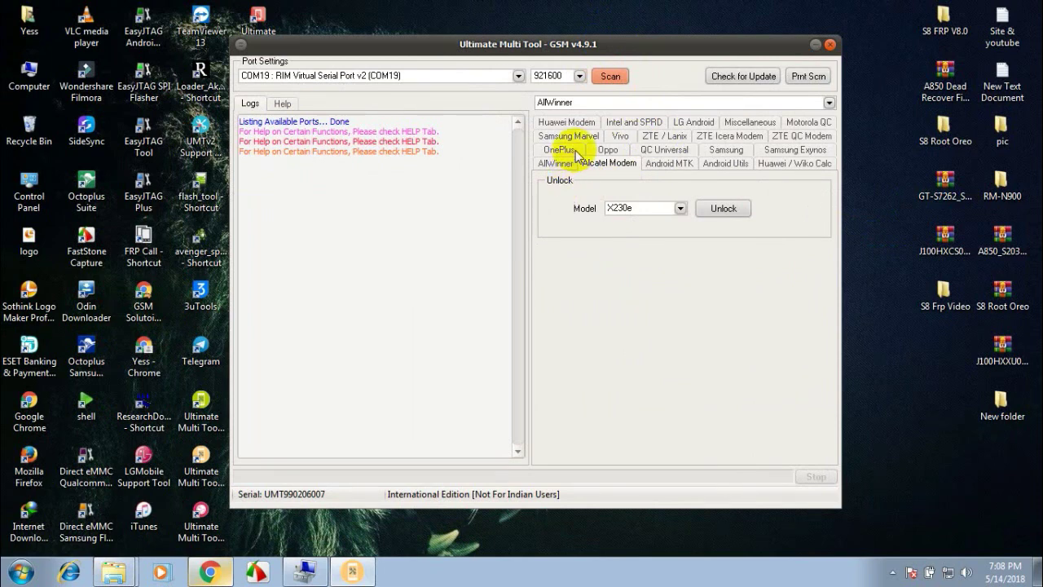
left_click(830, 44)
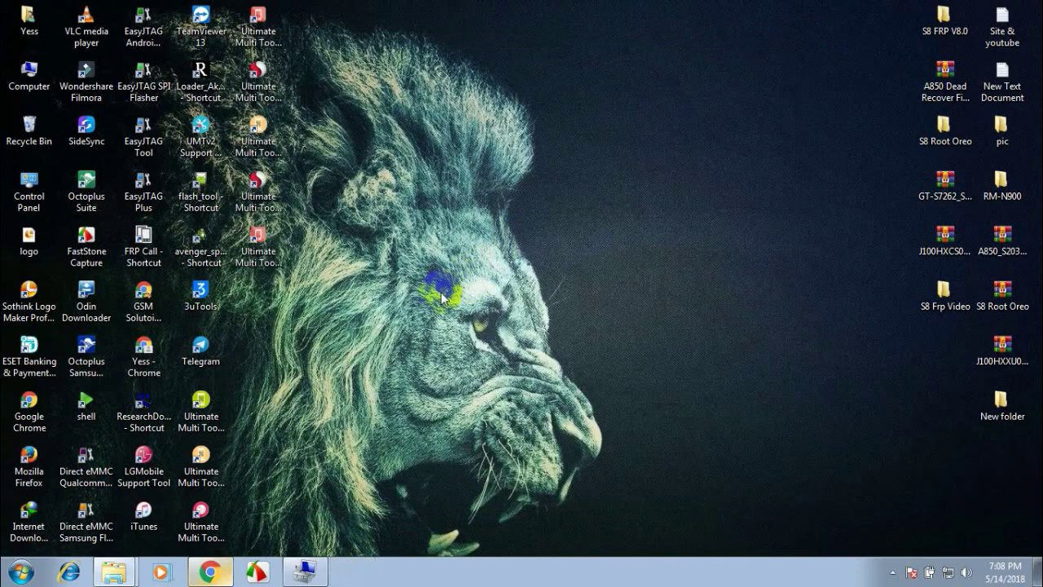
Step: Open QcFire v2.2 from its second desktop shortcut, examine the Flasher, Read & Tools, Advance Flasher and APP Converter functions, and close it
left_click(262, 269)
double_click(265, 194)
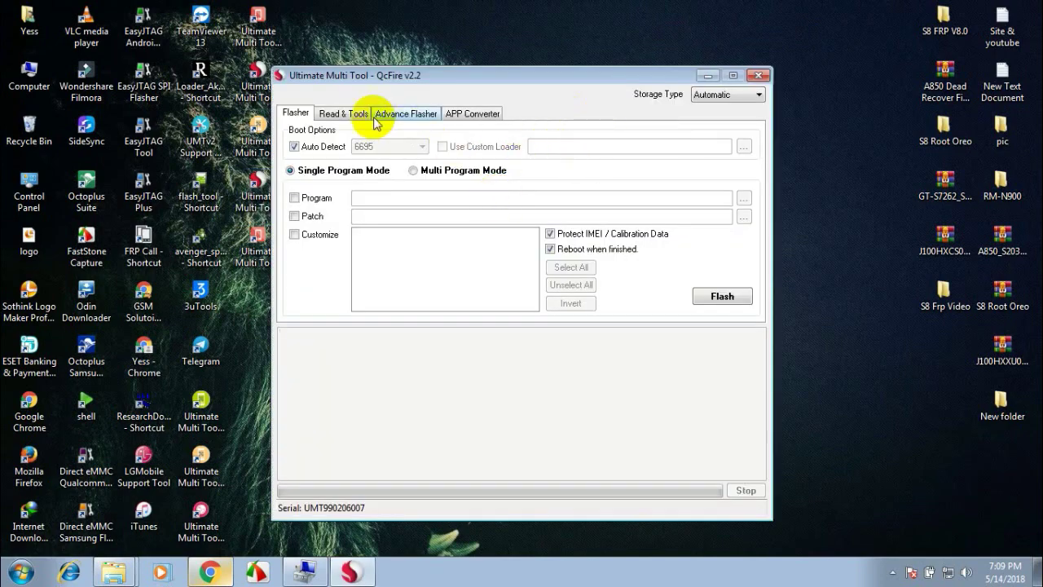
left_click(347, 114)
left_click(400, 113)
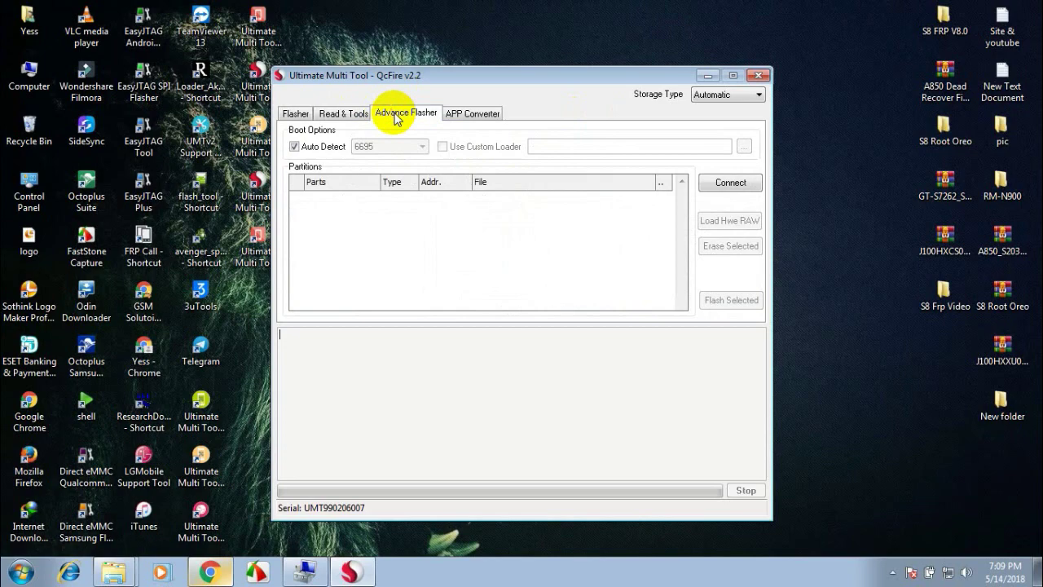
left_click(457, 112)
left_click(297, 112)
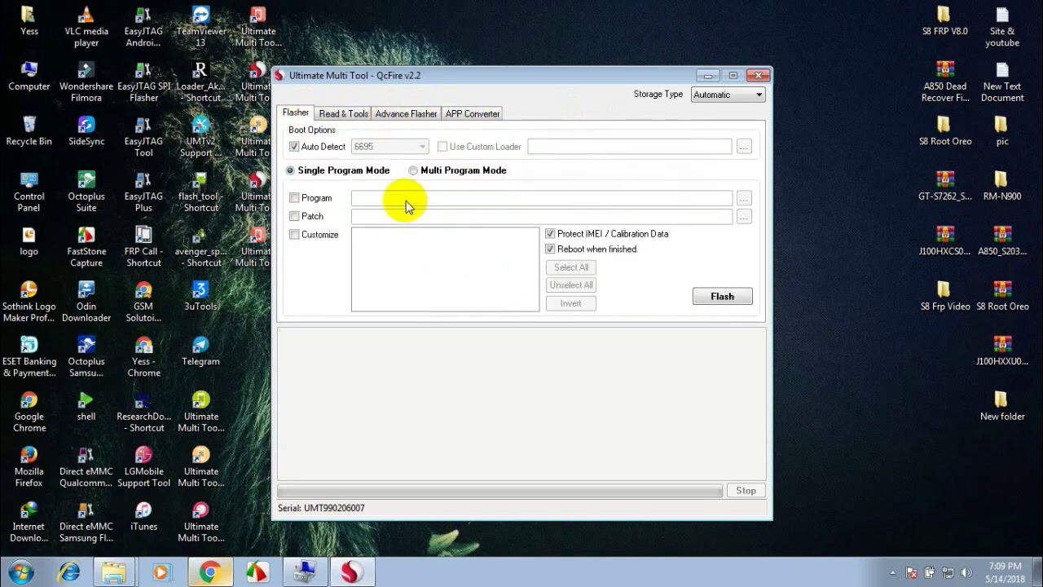
left_click(343, 113)
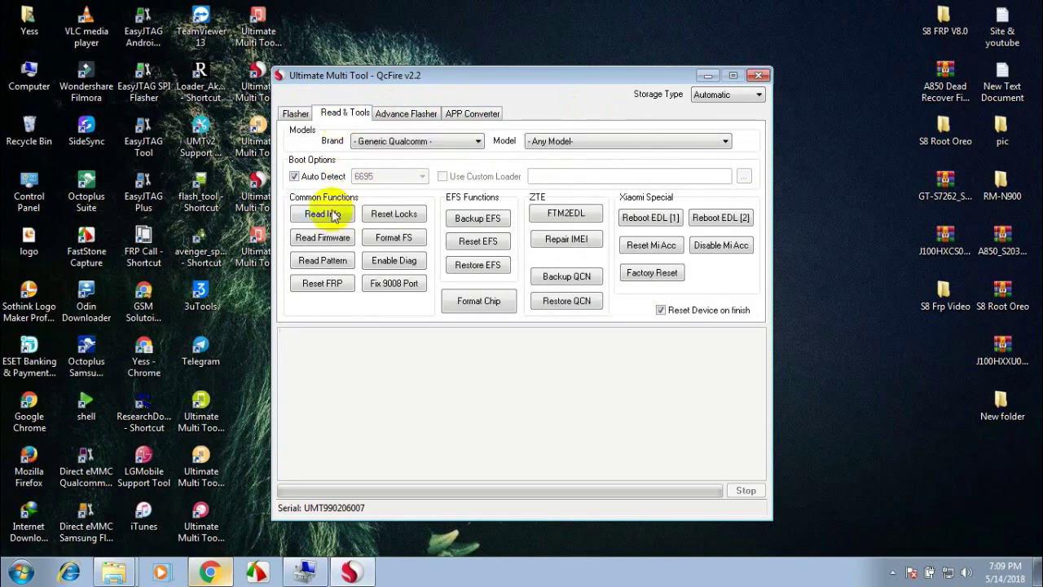
left_click(758, 75)
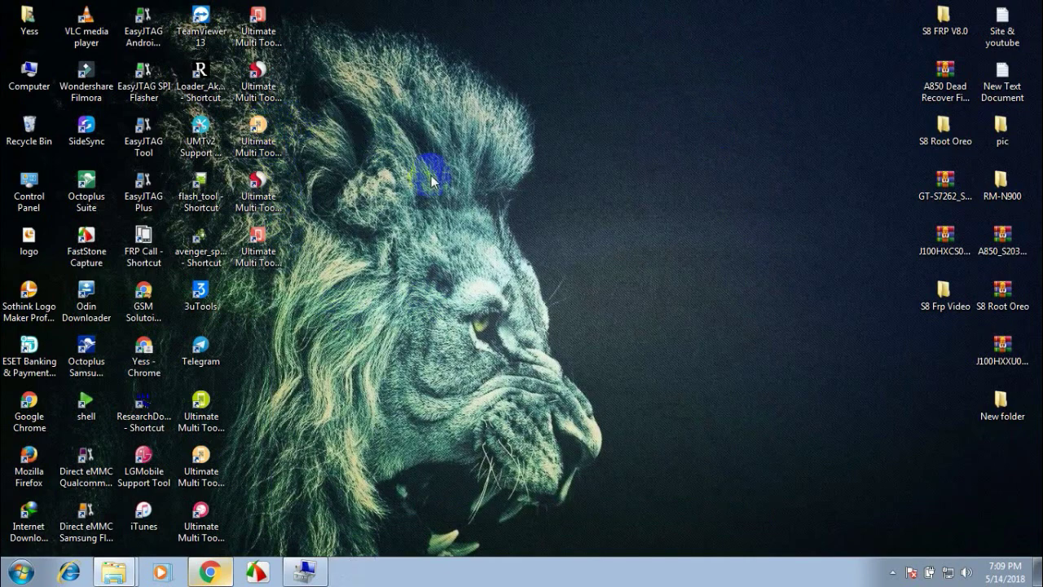
Step: Bring up the UMT PRO folder and create a new folder named Umt in it
left_click_drag(303, 267, 351, 41)
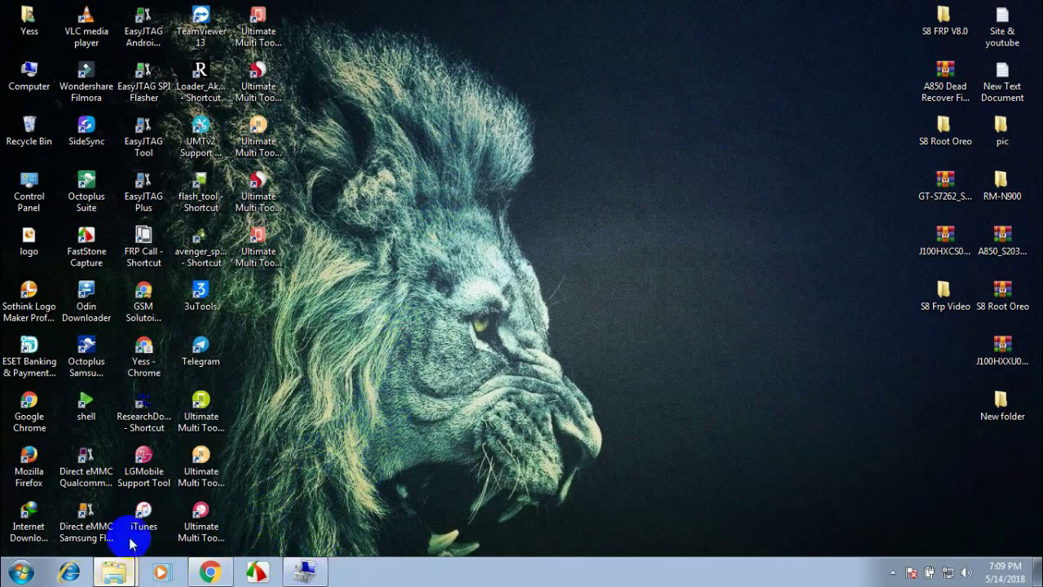
left_click(114, 573)
left_click(601, 277)
left_click(274, 139)
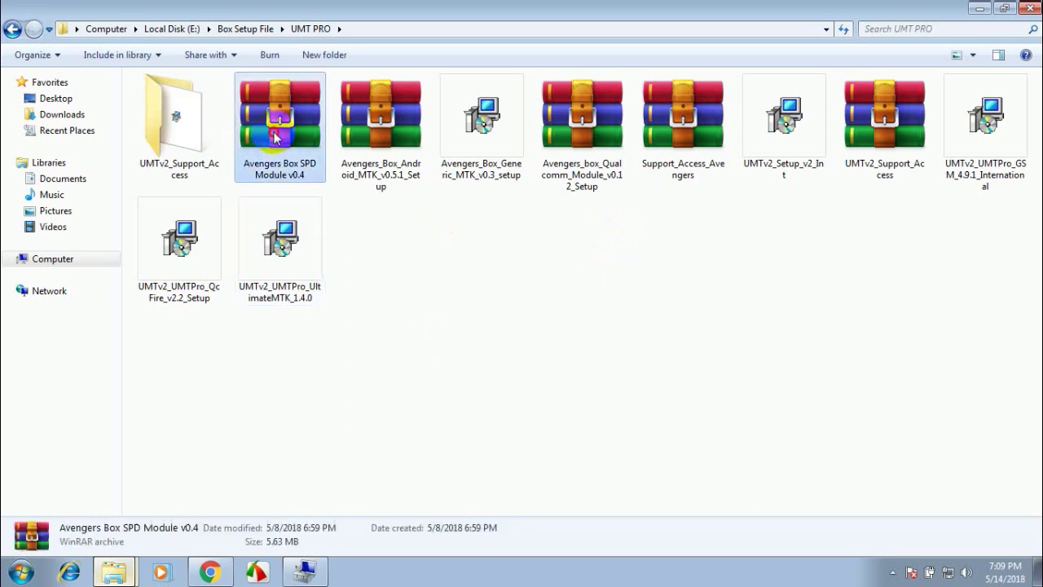
left_click(684, 138)
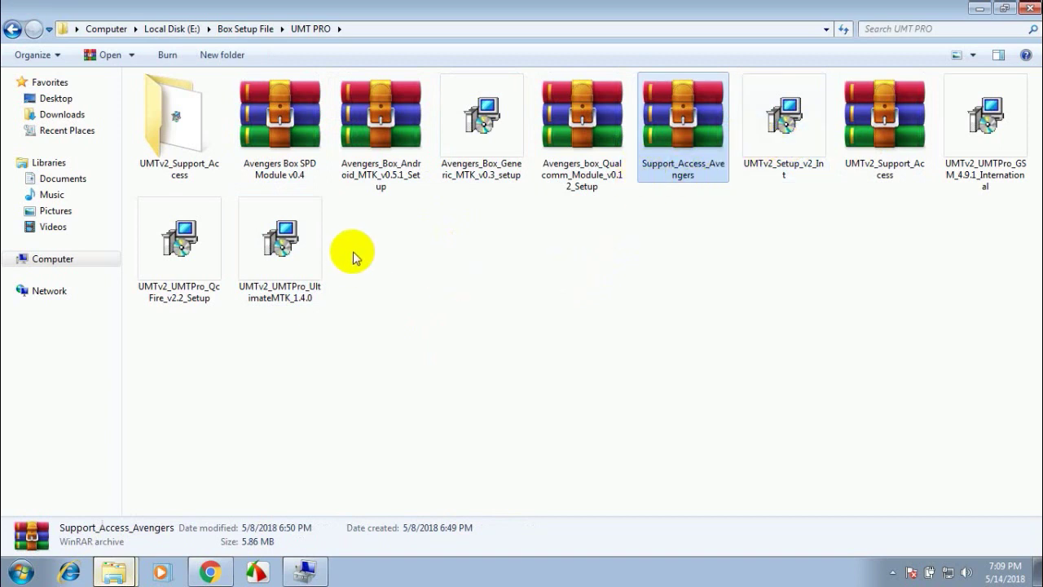
right_click(411, 258)
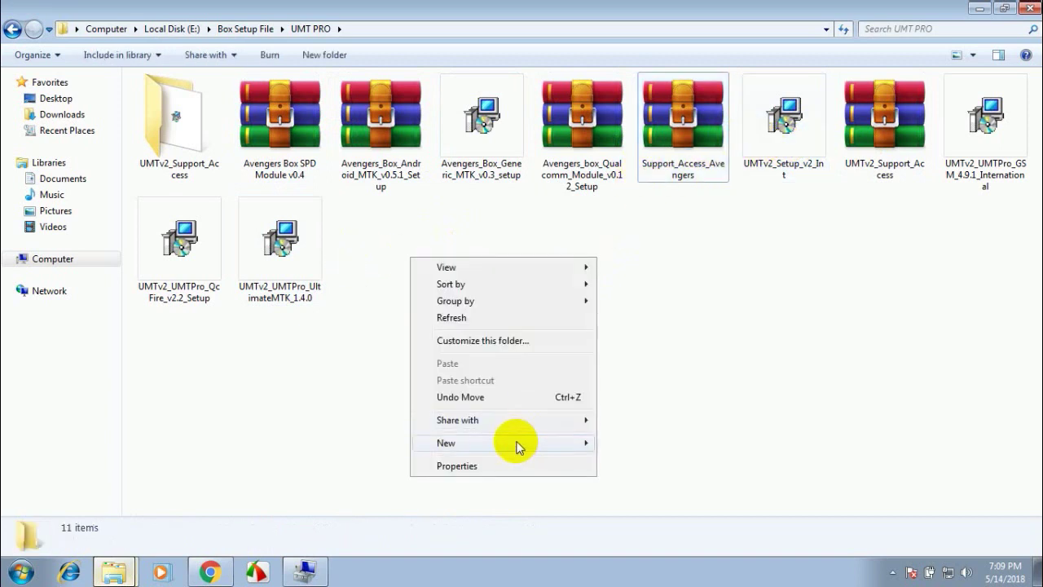
left_click(677, 273)
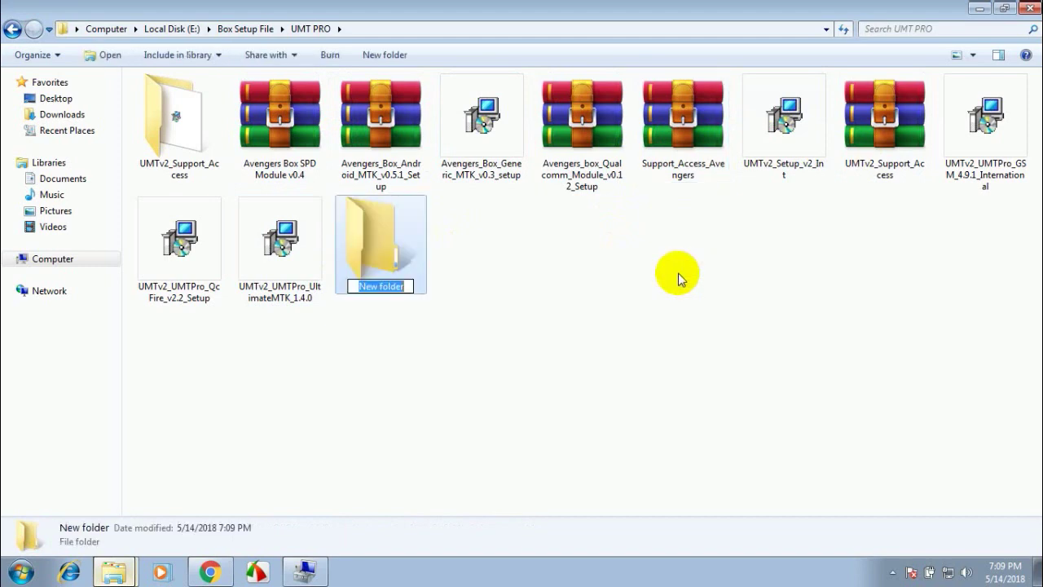
type("Umt")
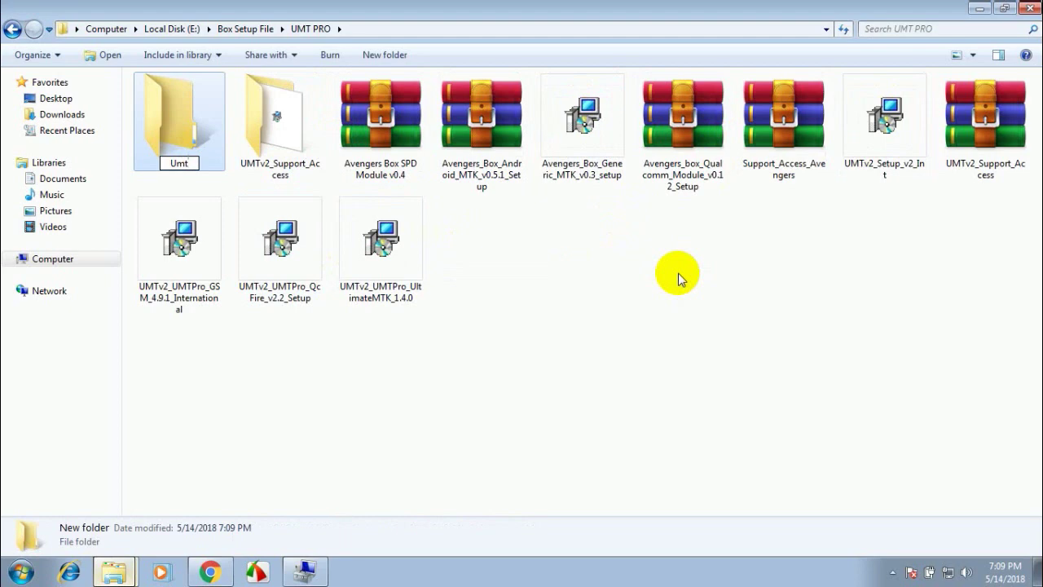
key("Return")
left_click(592, 324)
Step: Move the UMTv2_Support_Access folder and archive, UMTv2_Setup_v2_Int, and the UMTv2_UMTPro GSM, QcFire and UltimateMTK installers into the Umt folder
left_click(408, 273)
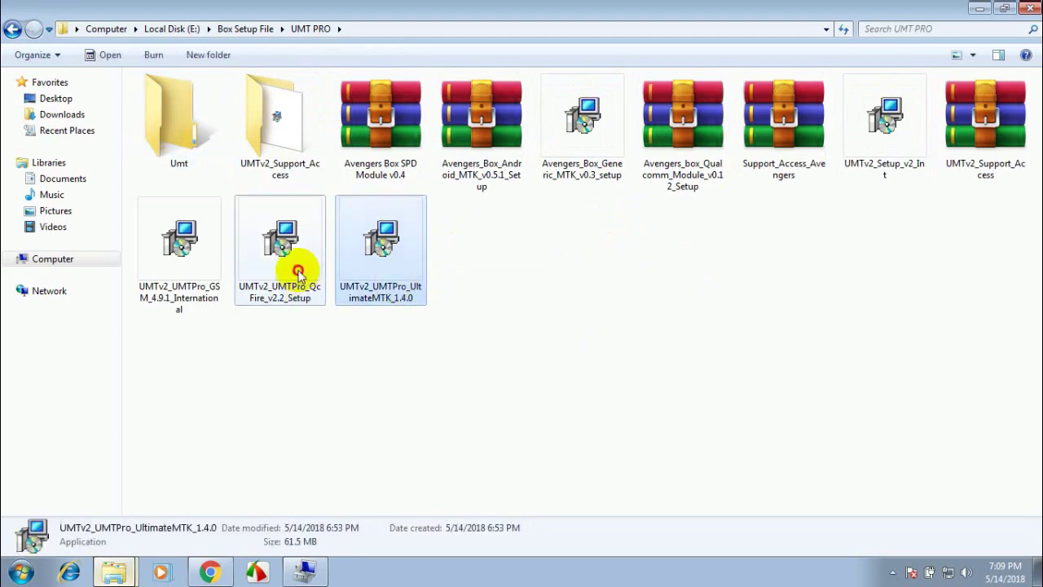
left_click(298, 274, "ctrl")
left_click(201, 270, "ctrl")
left_click(277, 159, "ctrl")
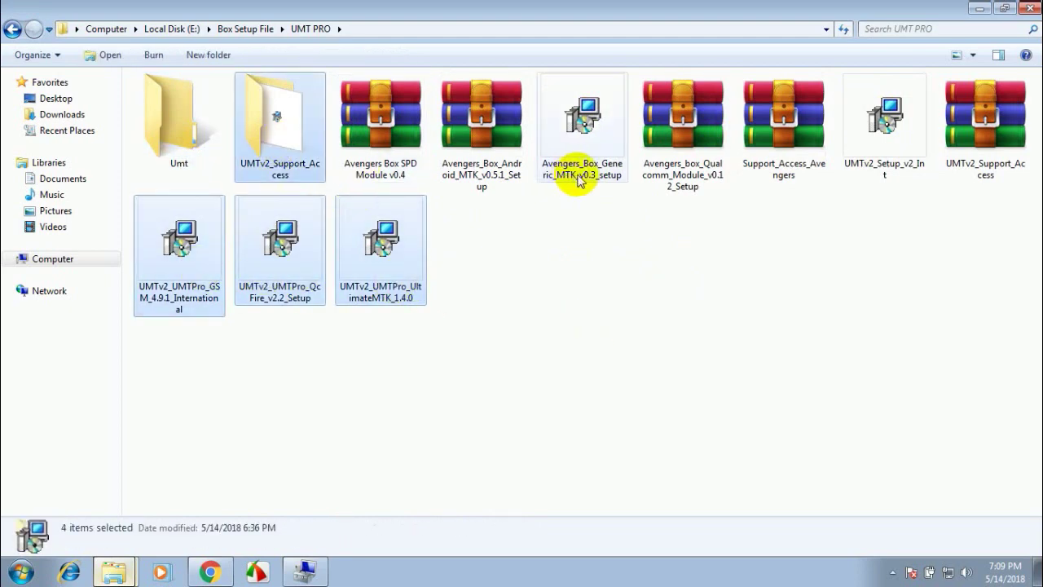
left_click(907, 173, "ctrl")
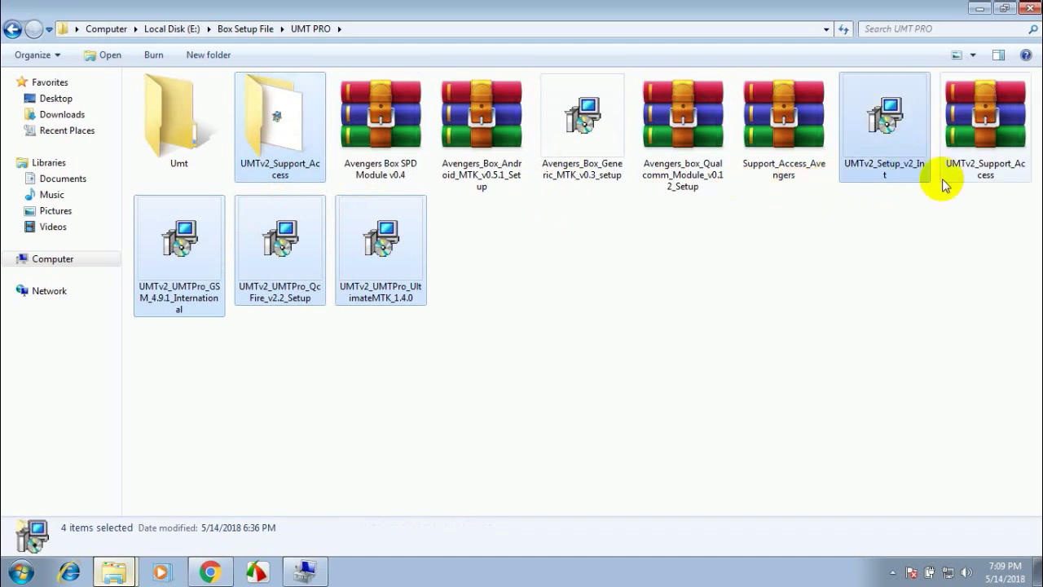
left_click(947, 173, "ctrl")
left_click(173, 150, "ctrl")
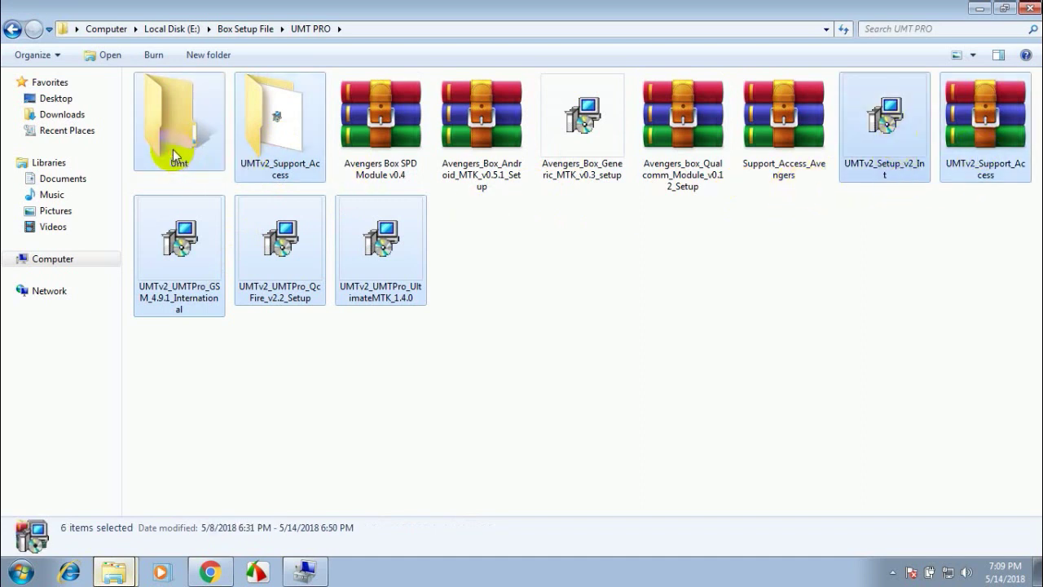
left_click_drag(173, 149, 175, 147)
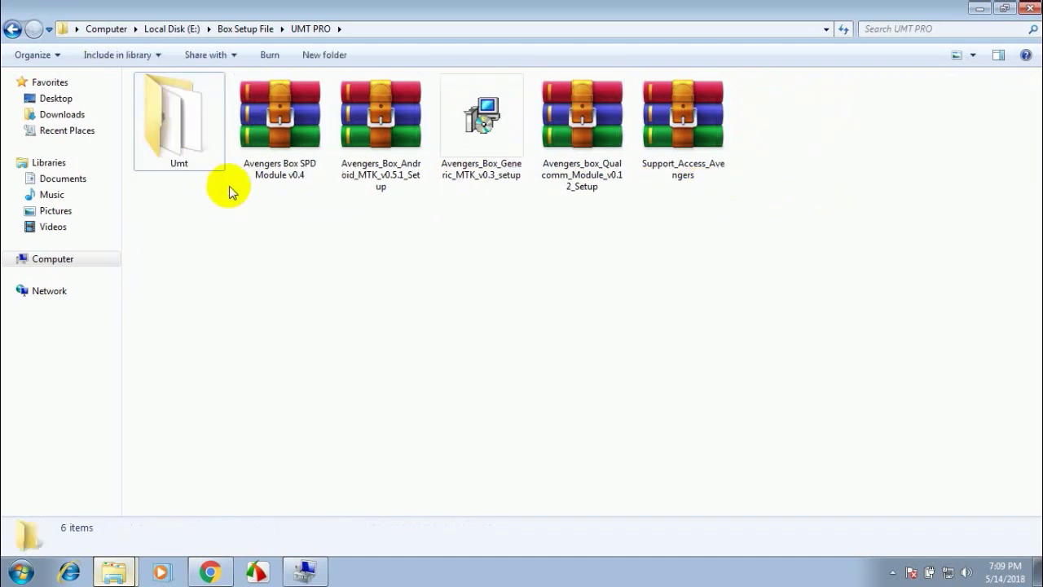
Step: Create another folder named Avanger box in the UMT PRO folder
right_click(463, 254)
mouse_move(530, 437)
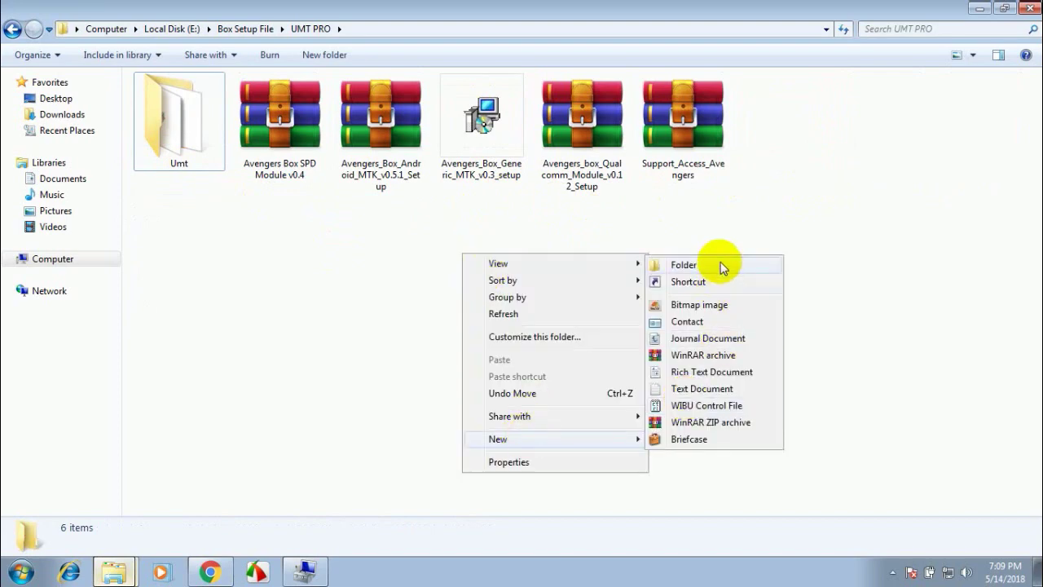
left_click(720, 265)
type("Avanger")
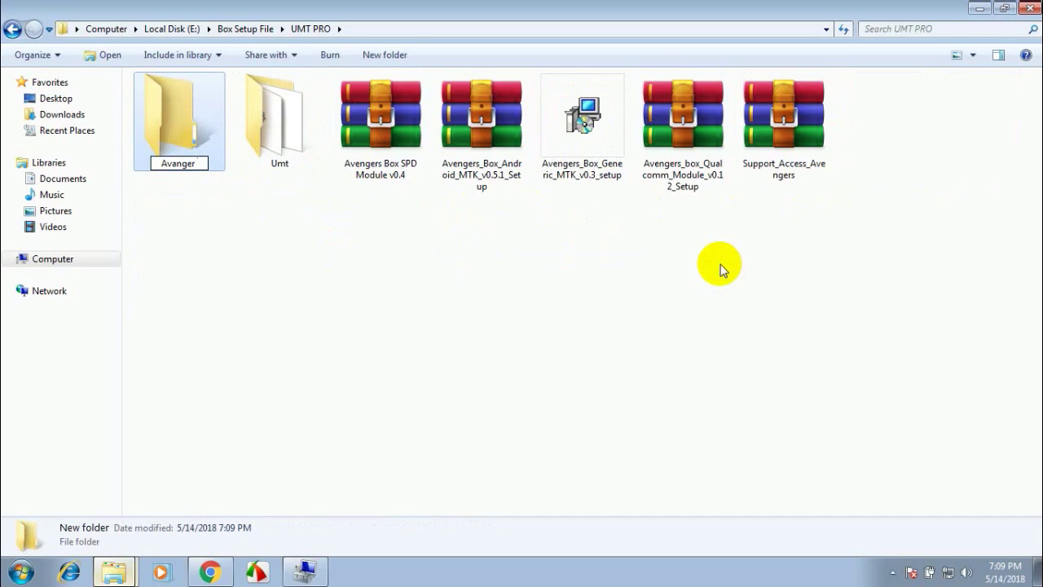
type(" box")
key("Return")
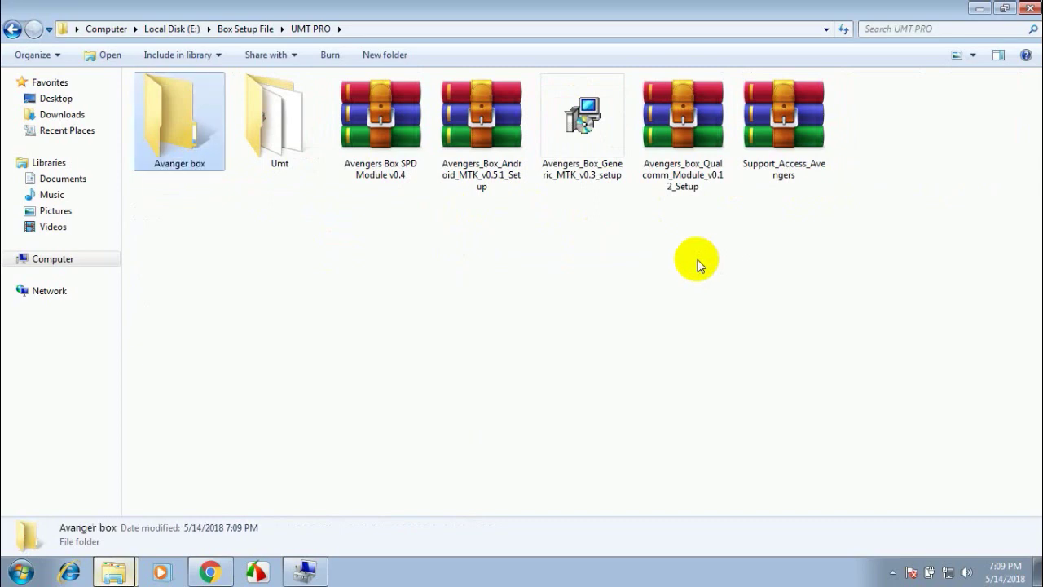
left_click(698, 264)
Step: Move all the Avengers files, including Support_Access_Avengers, into the Avanger box folder, and open it with larger file icons
left_click_drag(927, 152, 405, 186)
left_click_drag(380, 139, 198, 144)
double_click(198, 145)
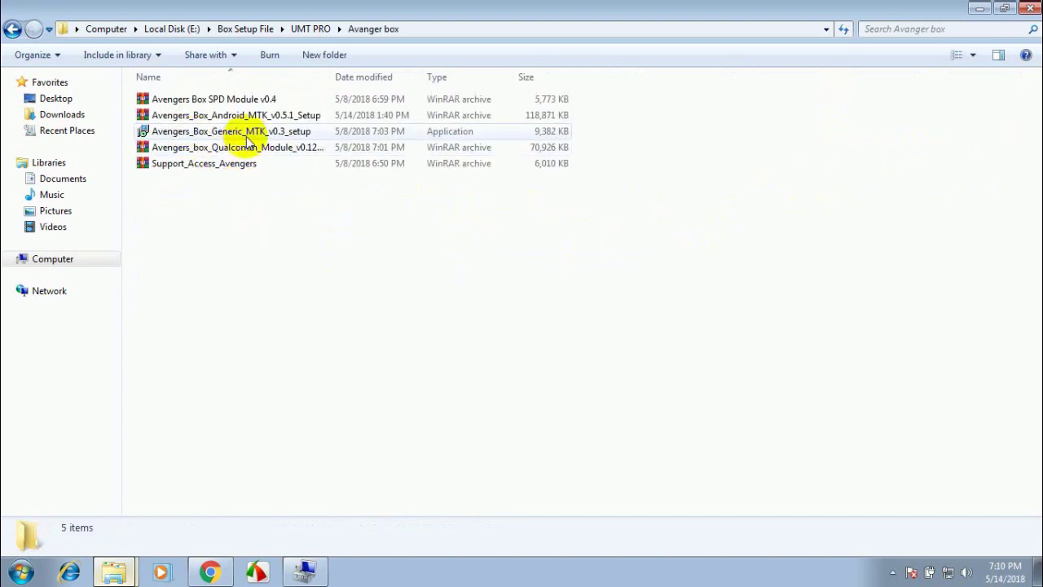
scroll(367, 231, "up", 3, "ctrl")
scroll(388, 247, "up", 1, "ctrl")
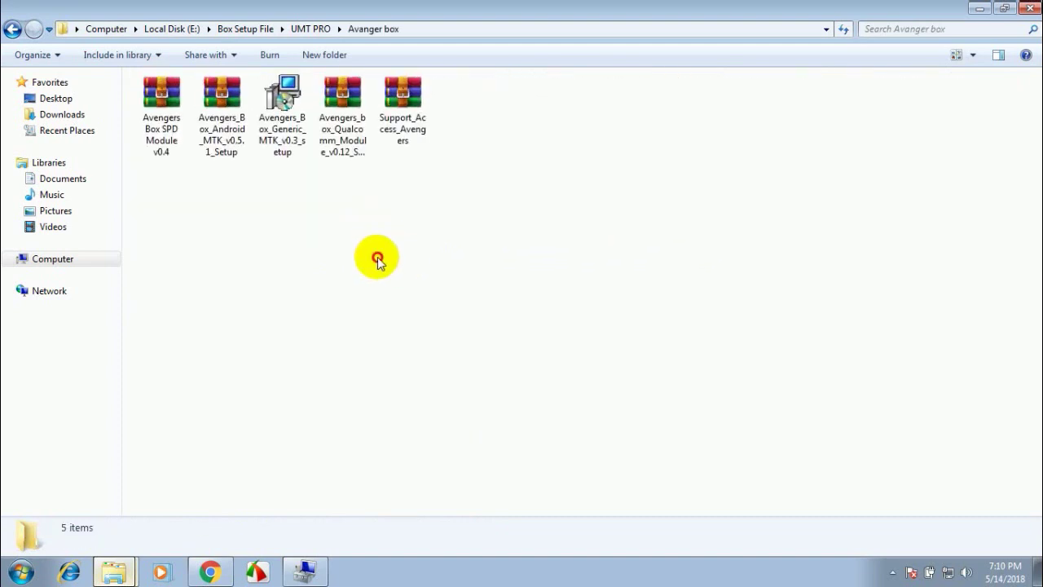
Step: Extract the Support_Access_Avengers archive to its own folder inside Avanger box
left_click(417, 108)
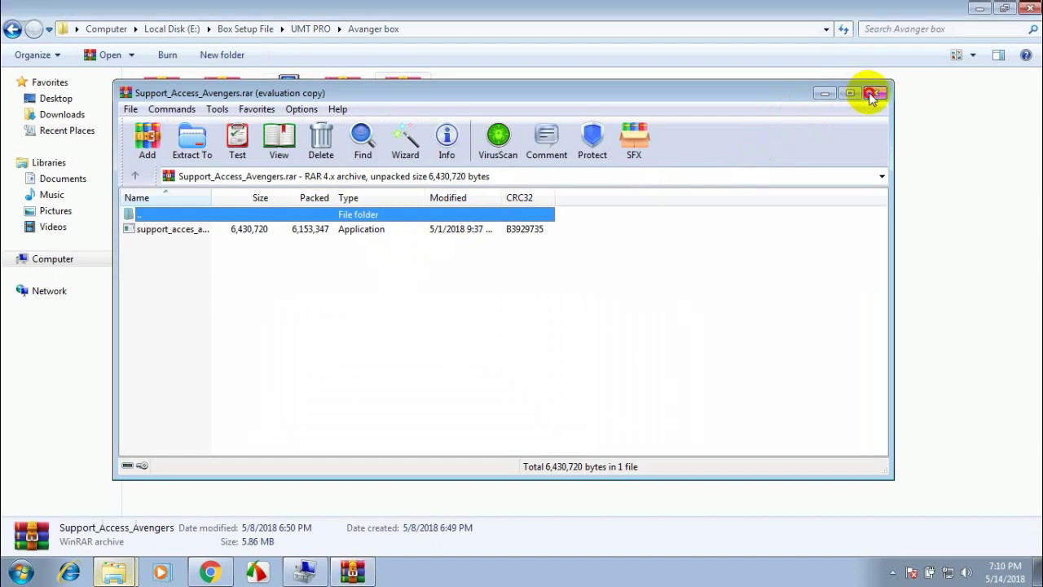
left_click(874, 93)
right_click(409, 118)
left_click(489, 193)
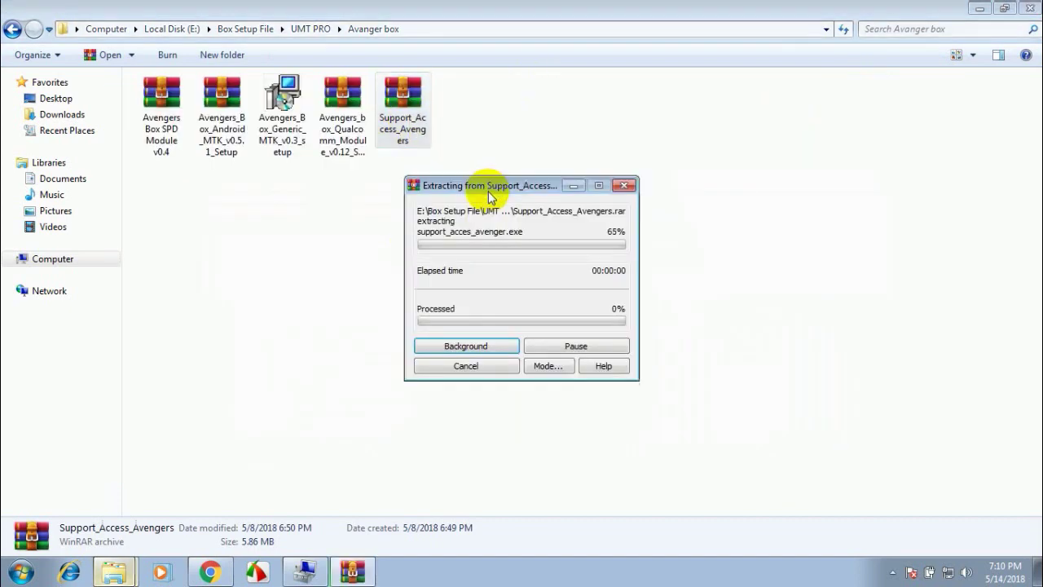
Step: Run support_acces_avenger from the extracted folder and examine the Avengers installers in its online Download Area
double_click(167, 114)
double_click(167, 114)
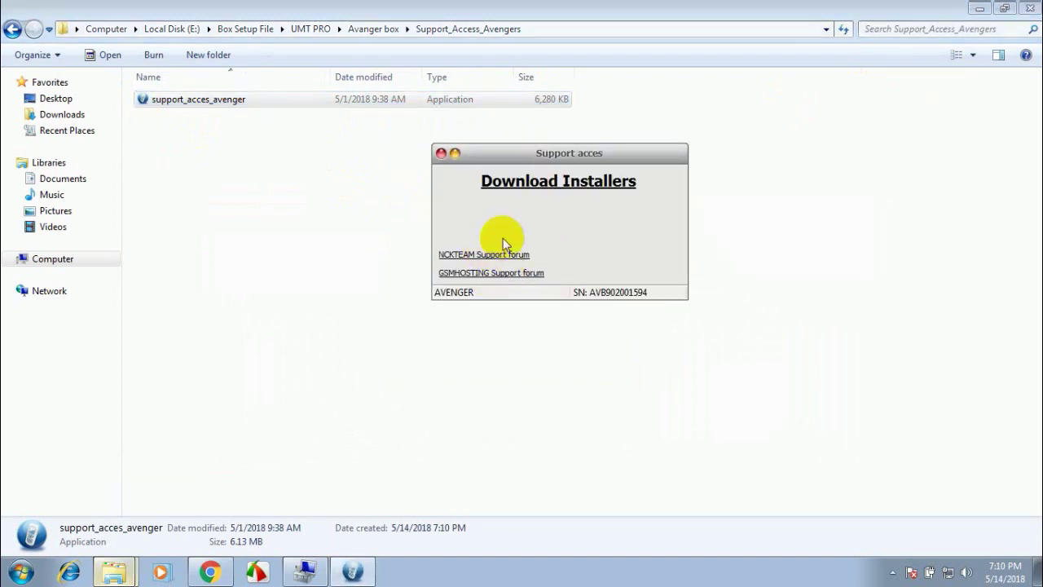
left_click(588, 200)
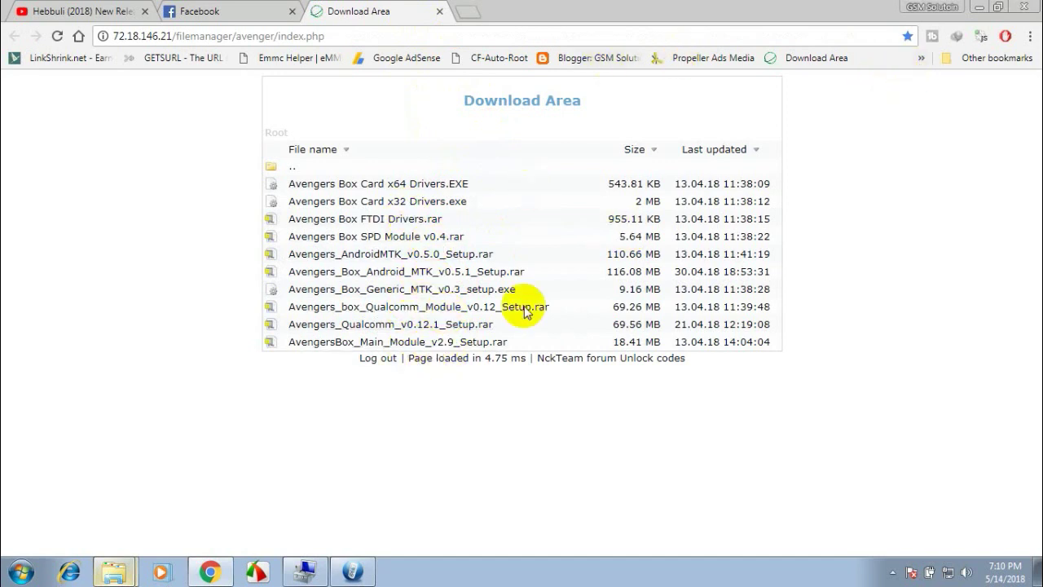
left_click(979, 6)
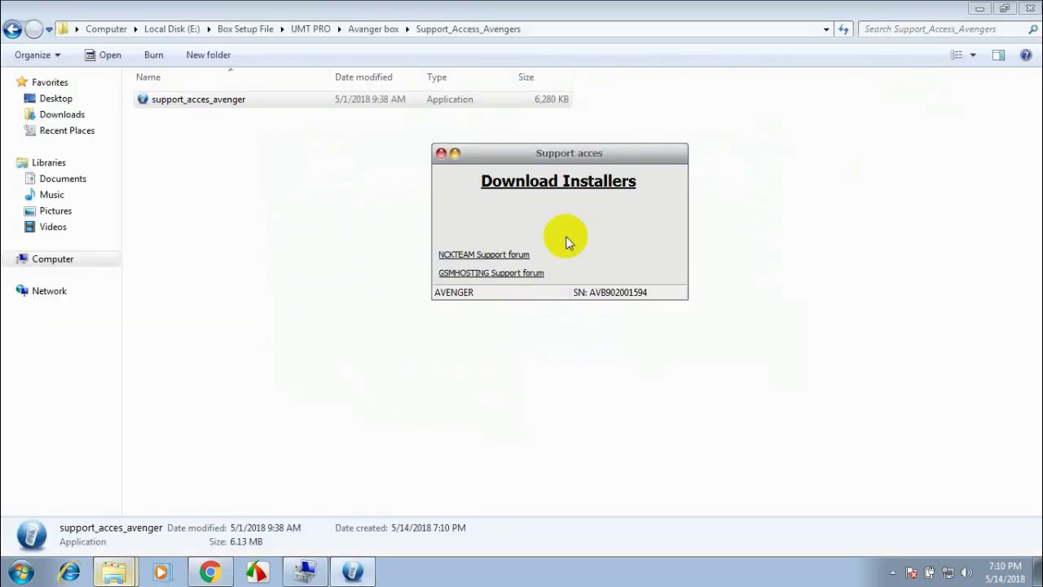
Step: Return to the Avanger box folder and close the Support acces program
left_click(13, 31)
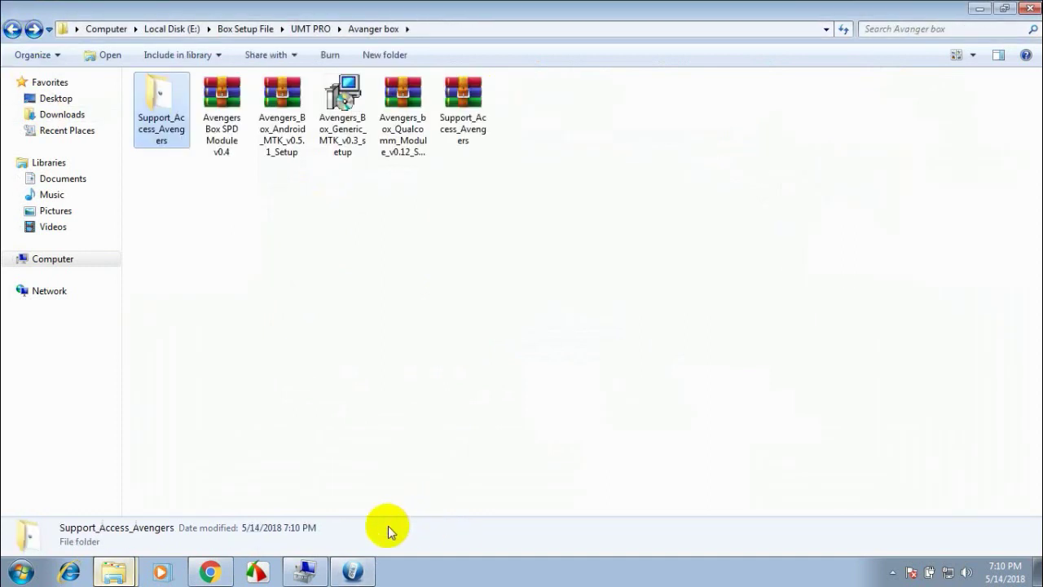
left_click(353, 571)
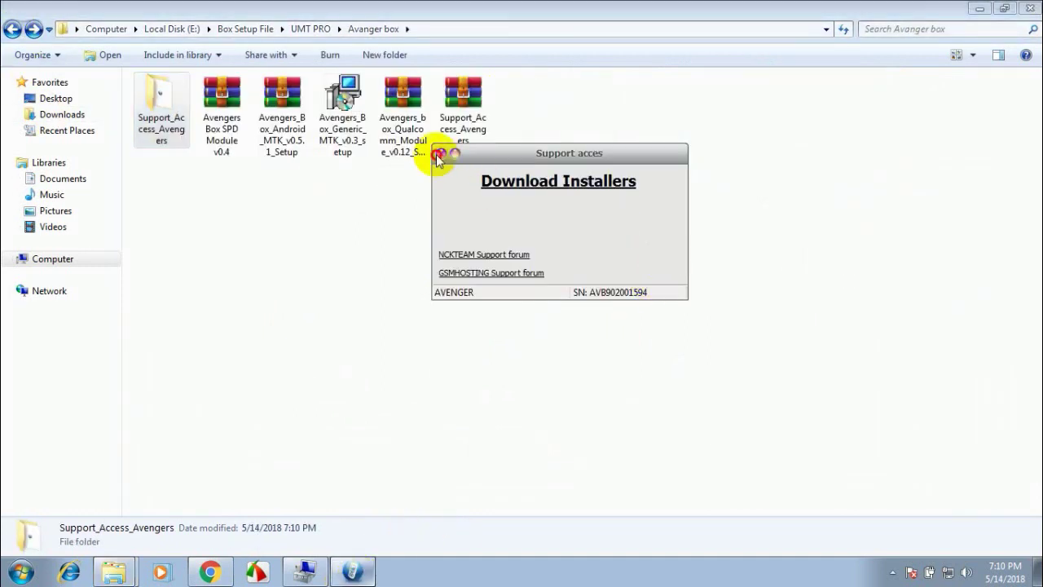
left_click(441, 153)
Step: Launch the Spreadtrum module application from the Avengers Box SPD Module v0.4 archive and close the archive window
left_click(229, 119)
double_click(229, 118)
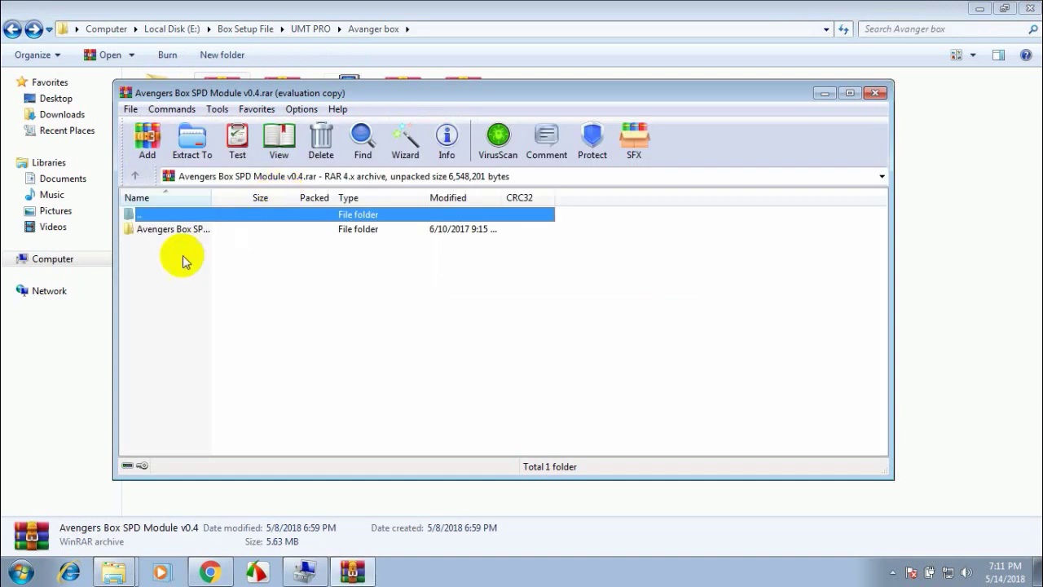
double_click(181, 231)
double_click(181, 244)
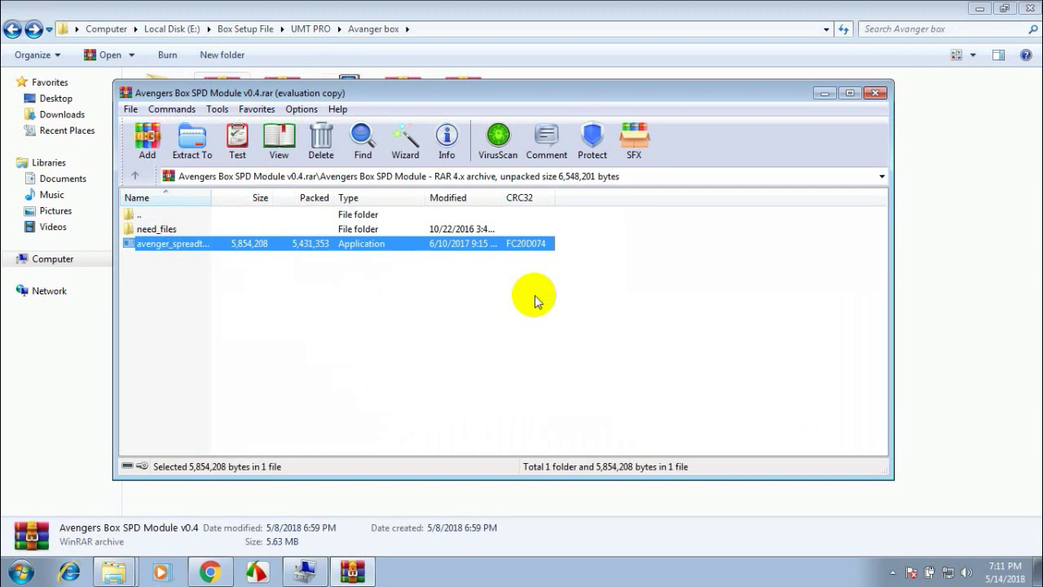
left_click(893, 91)
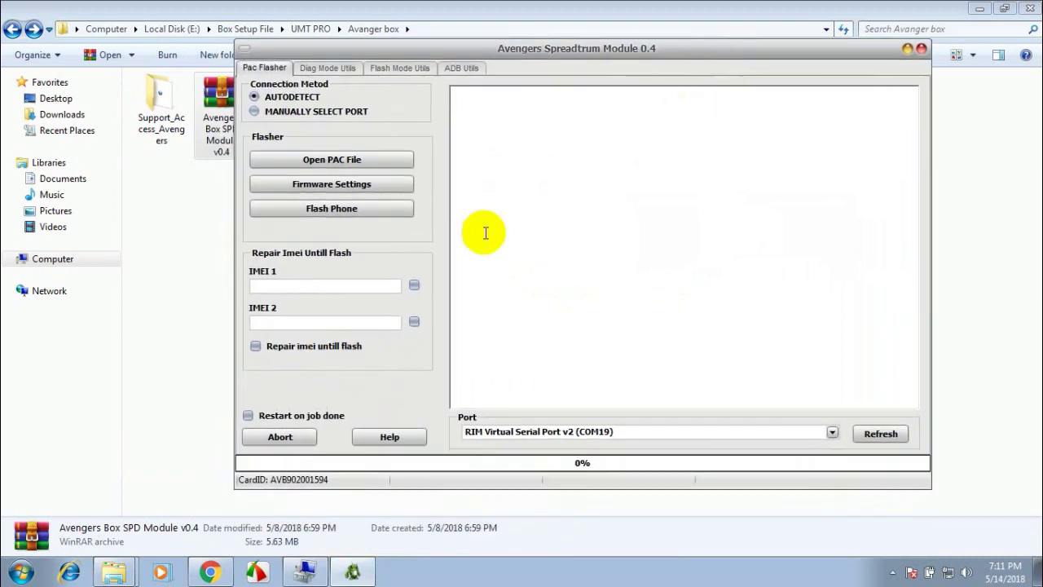
Step: Examine the Pac Flasher, Diag Mode, Flash Mode and ADB Utils pages and the generic CPU list of the Spreadtrum module, and close it
left_click(357, 69)
left_click(399, 67)
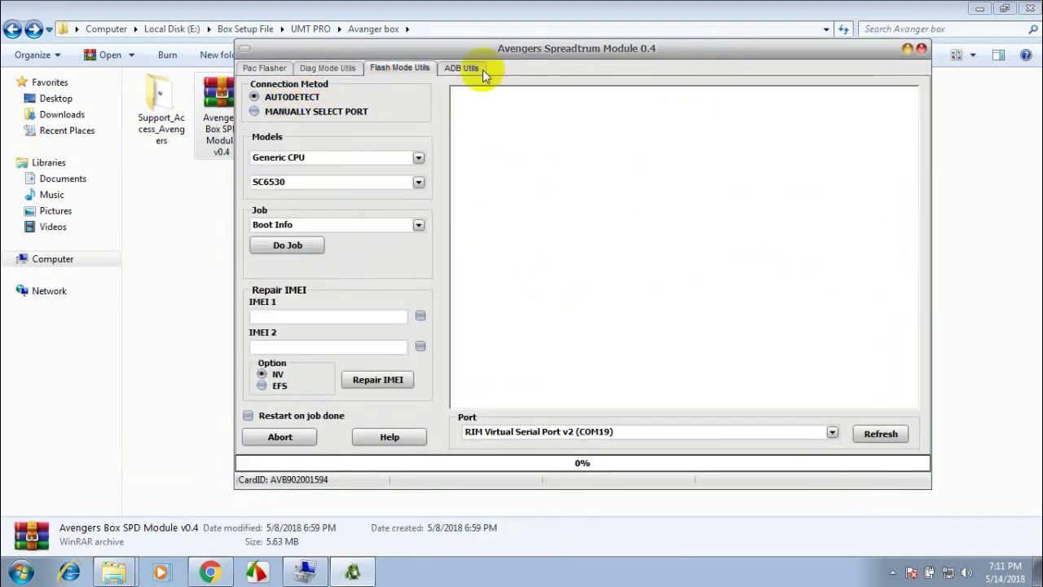
left_click(461, 67)
left_click(264, 68)
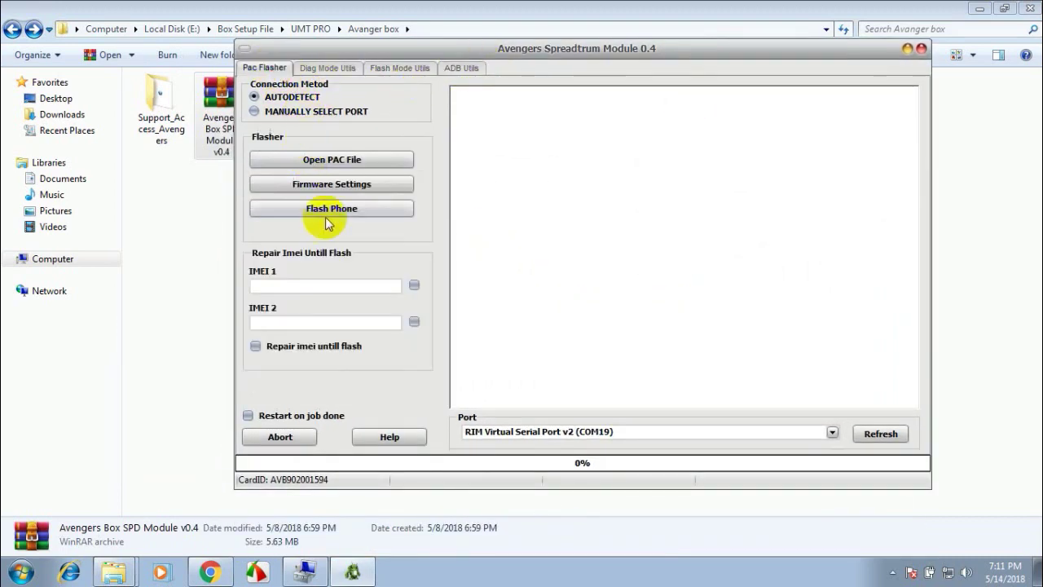
left_click(306, 68)
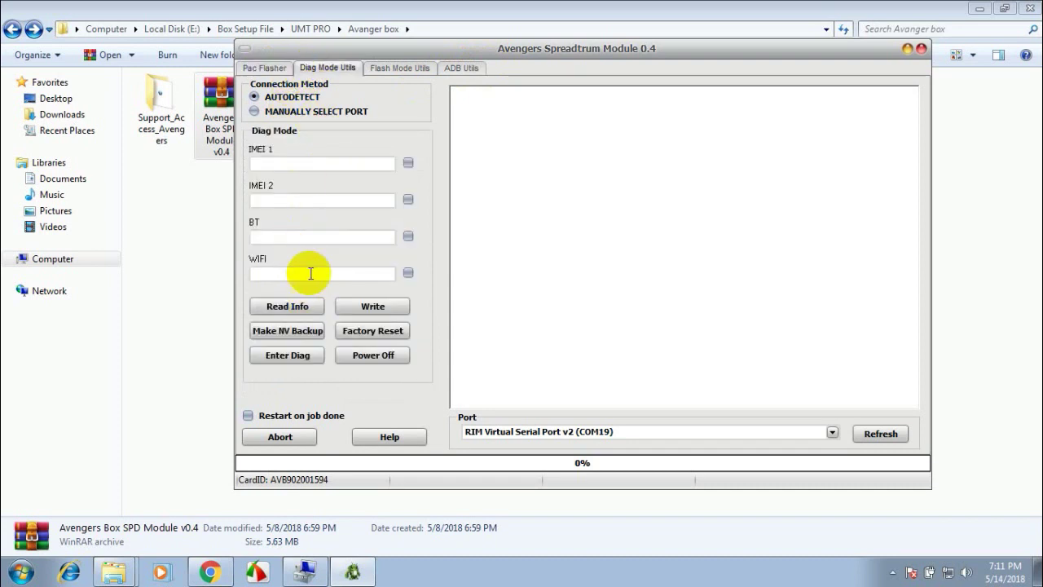
left_click(398, 69)
left_click(280, 181)
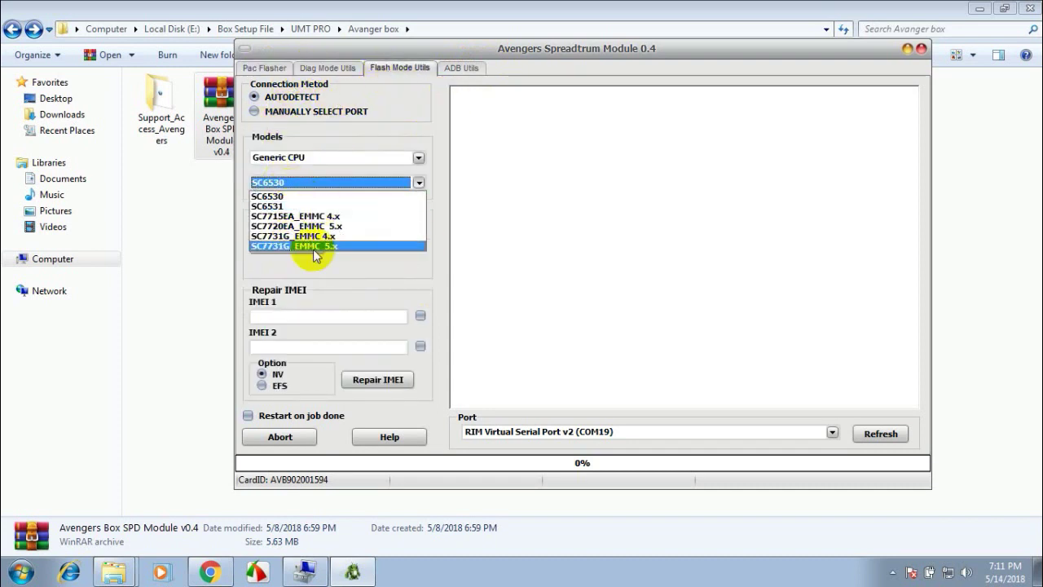
left_click(921, 52)
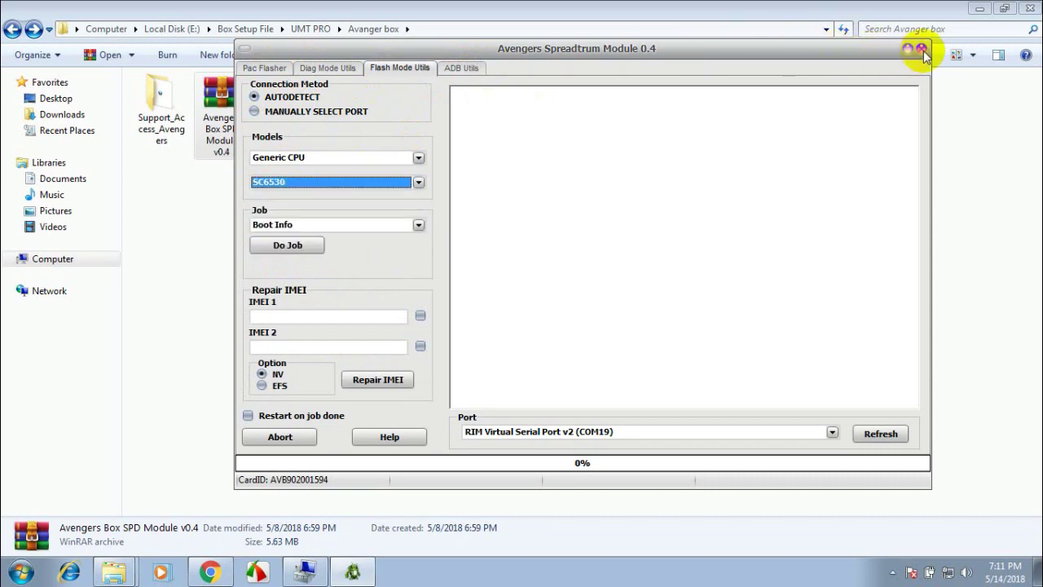
left_click(922, 49)
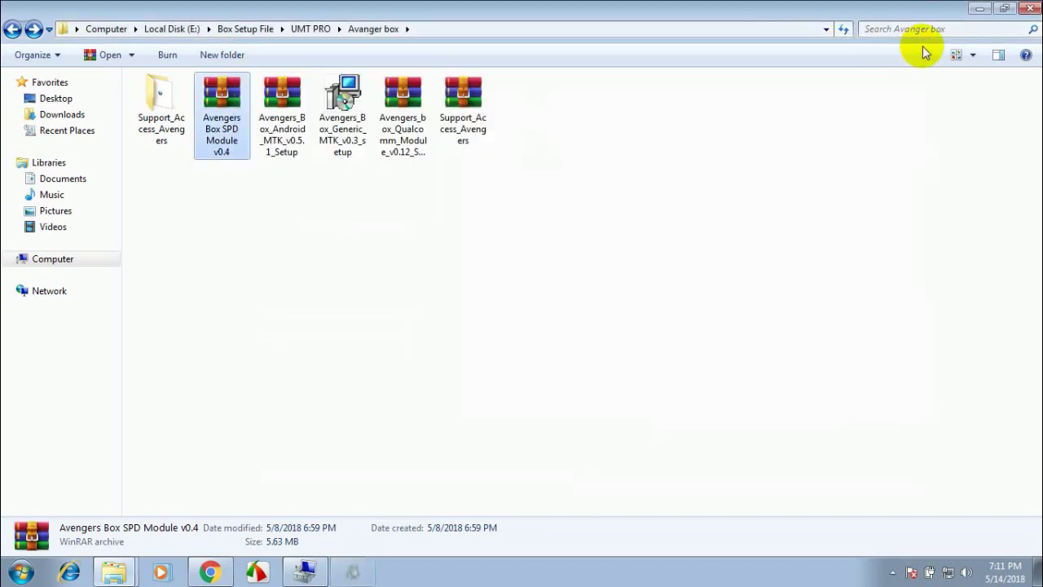
Step: Start the Avengers AndroidMTK setup from the Avengers_Box_Android_MTK_v0.5.1_Setup archive in English and close the archive window
left_click(294, 109)
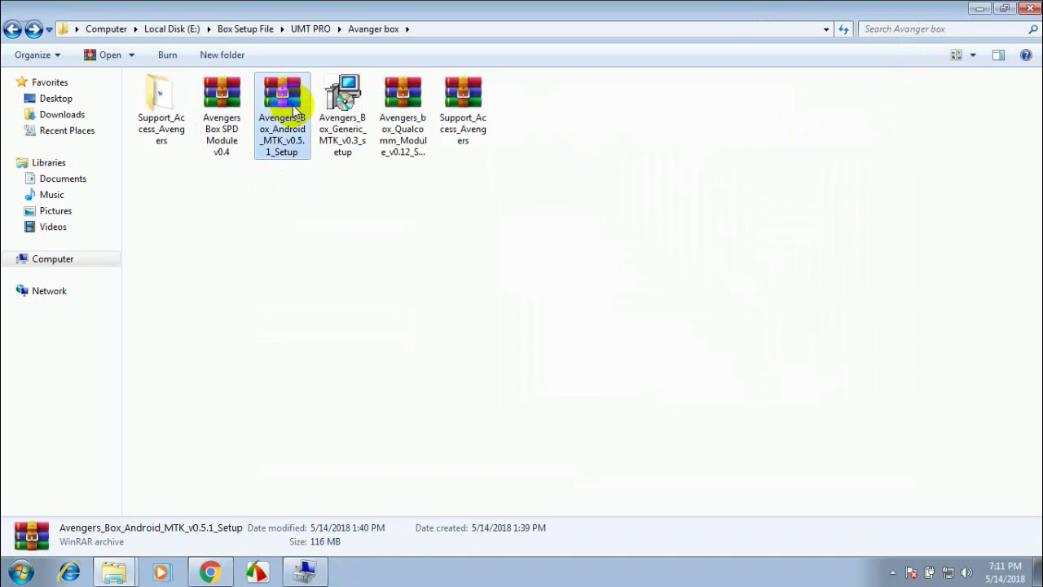
double_click(293, 110)
double_click(233, 230)
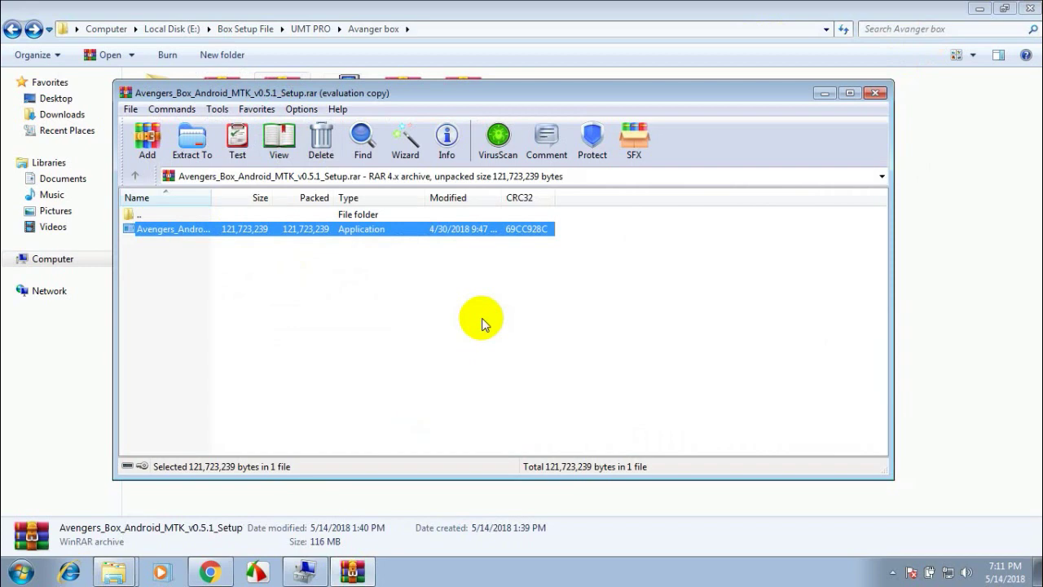
left_click(874, 93)
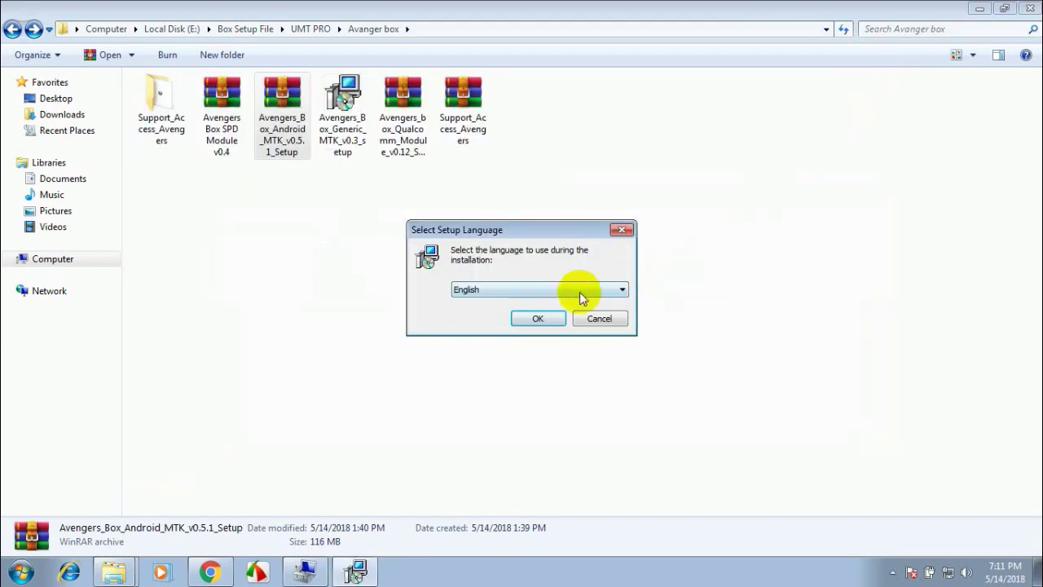
left_click(544, 318)
Step: Install Avengers AndroidMTK into C:\Avengers\android_mtk with a desktop shortcut and finish the setup without launching the program
left_click(603, 408)
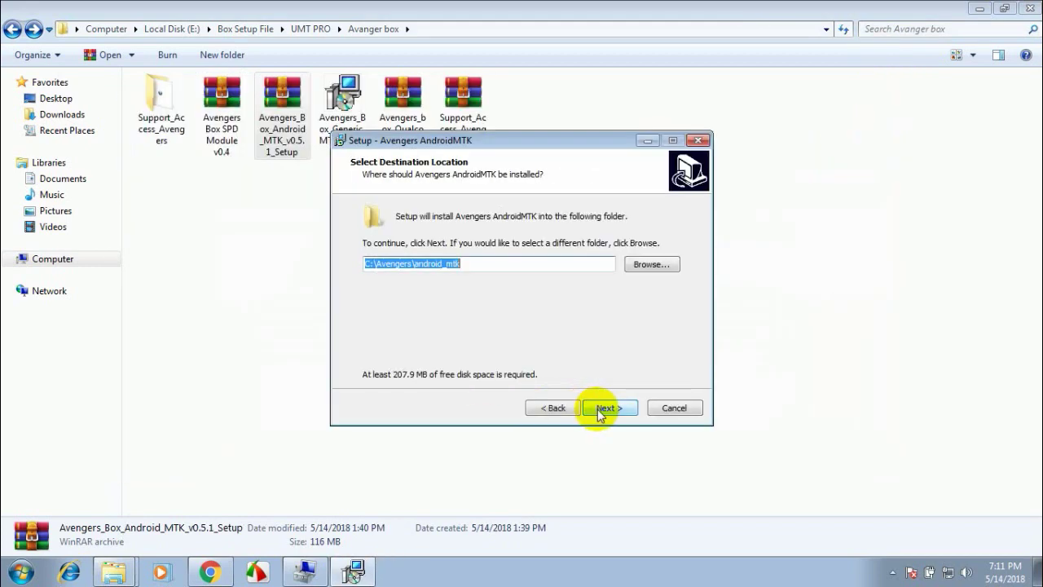
left_click(601, 410)
left_click(576, 354)
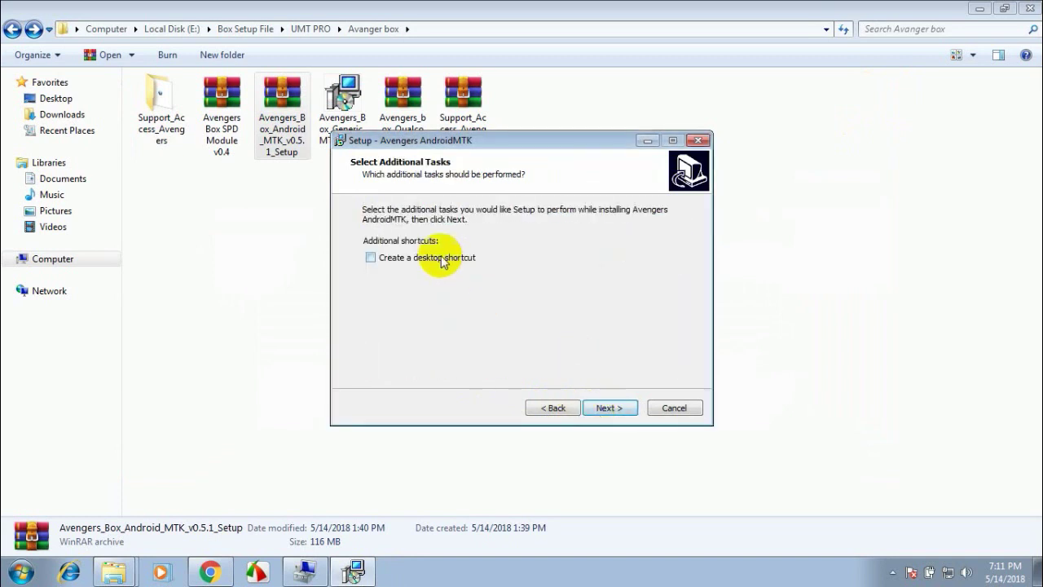
left_click(444, 259)
left_click(603, 407)
left_click(610, 408)
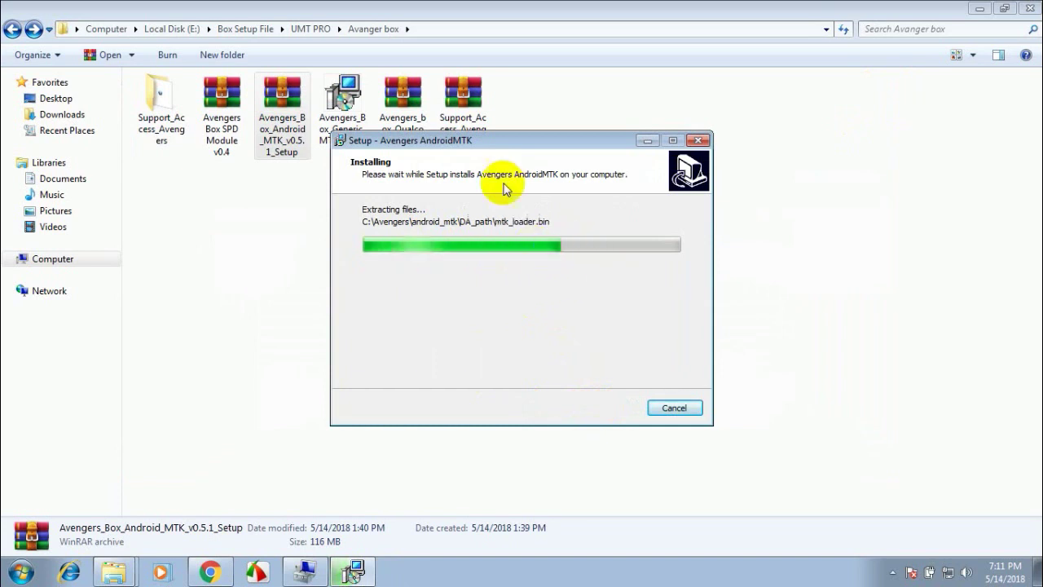
left_click_drag(520, 147, 654, 145)
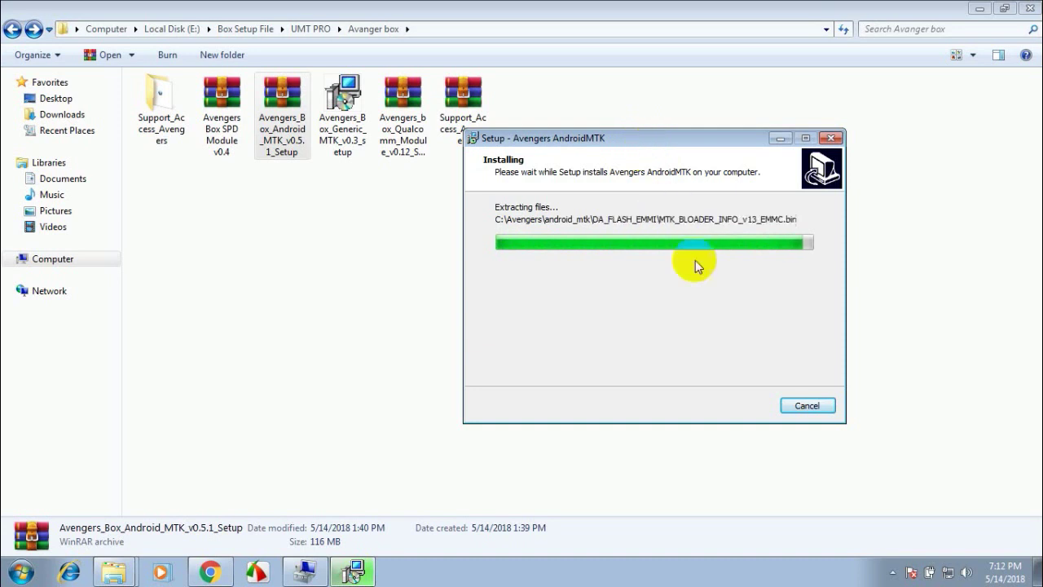
left_click(637, 275)
left_click(722, 405)
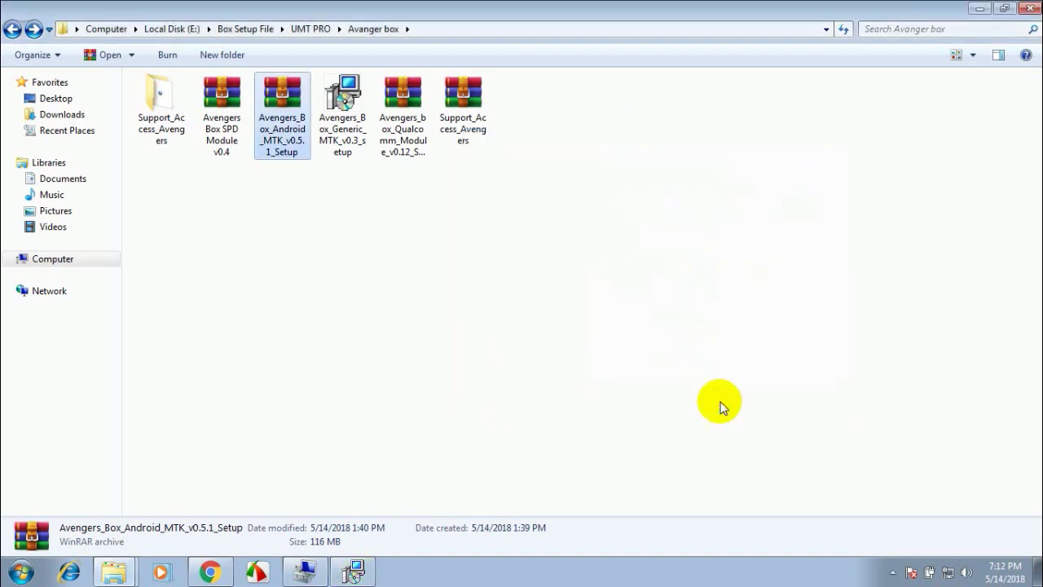
Step: Run Avengers_Box_Generic_MTK_v0.3_setup, installing into C:\Avengers\generic_mtk with a desktop shortcut and without launching the program
left_click(342, 120)
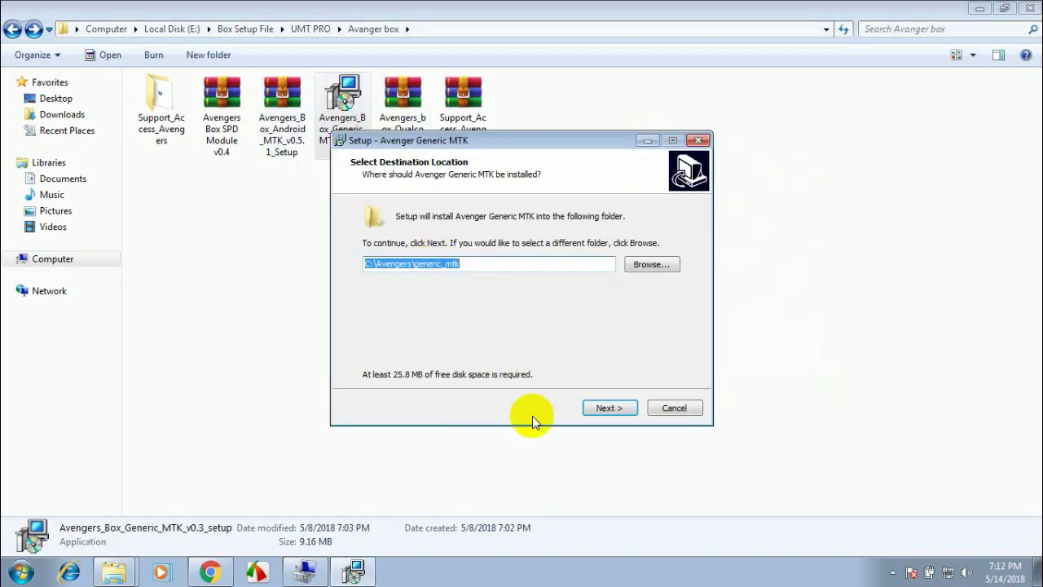
left_click(602, 411)
left_click(432, 258)
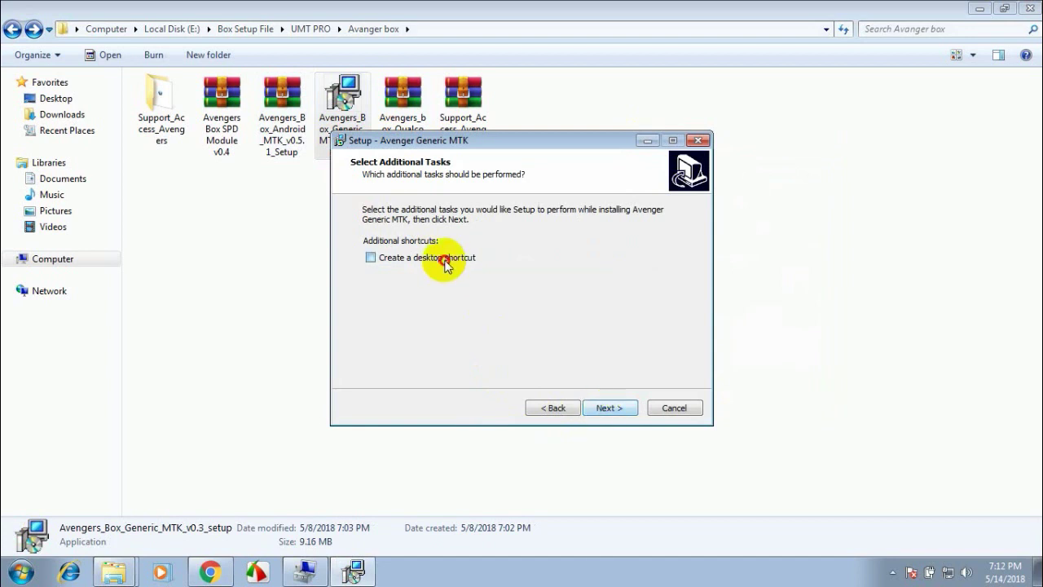
left_click(604, 407)
left_click(599, 406)
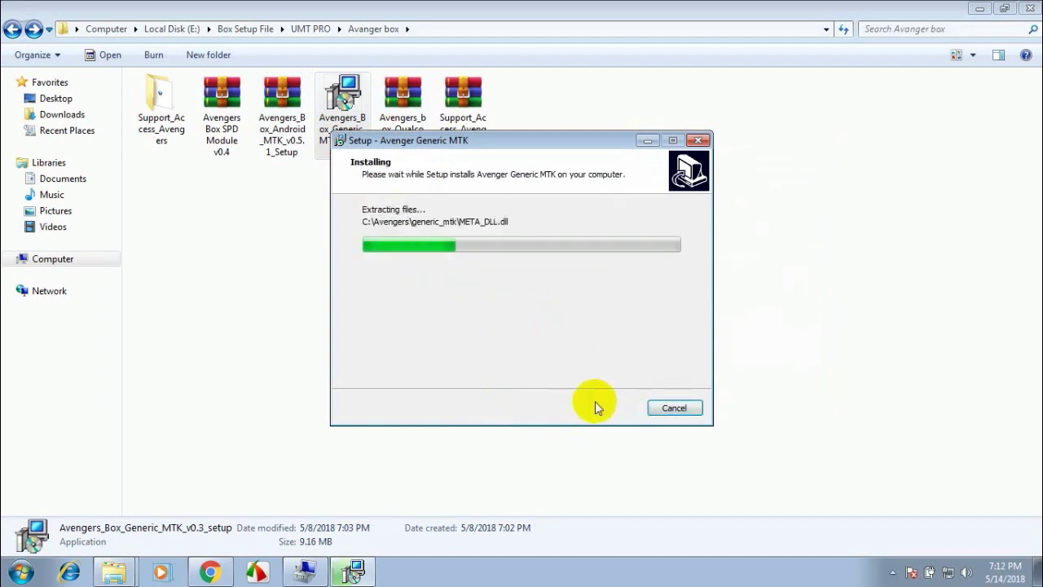
left_click(514, 272)
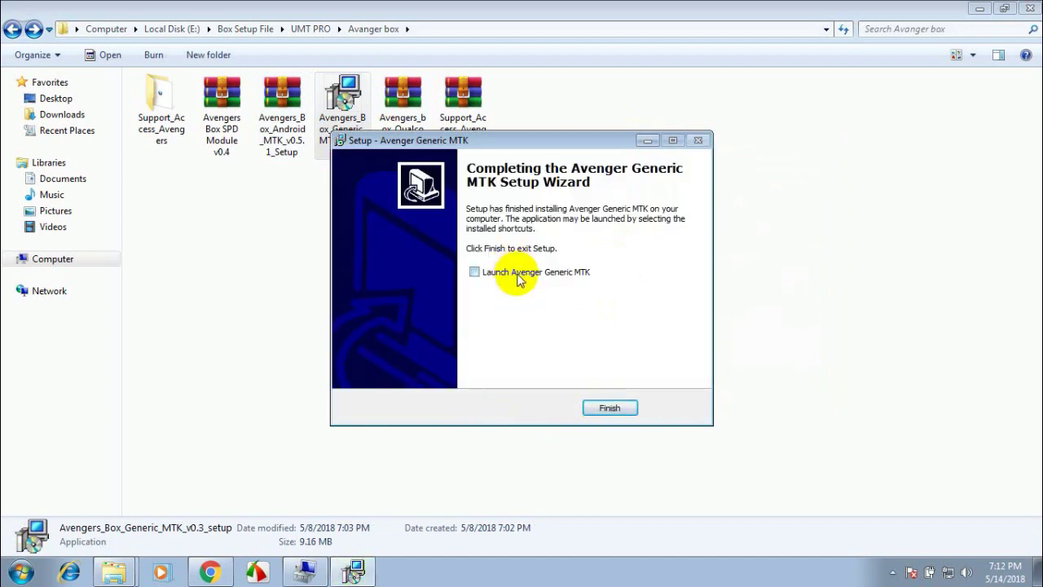
left_click(608, 408)
Step: Start the Avengers Qualcomm setup from the Avengers_box_Qualcomm_Module_v0.12_Setup archive in English and close the archive window
left_click(419, 110)
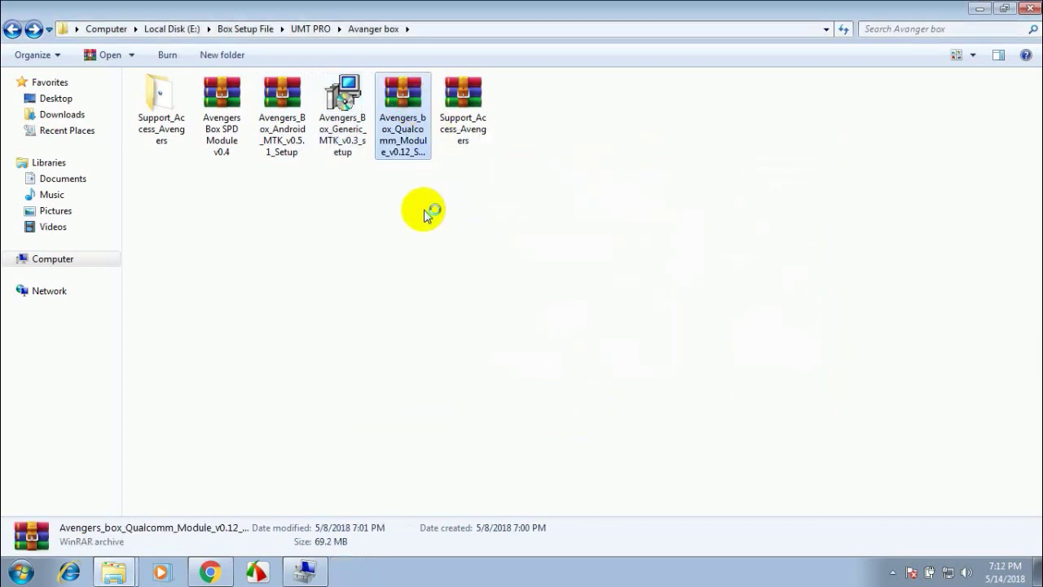
double_click(309, 233)
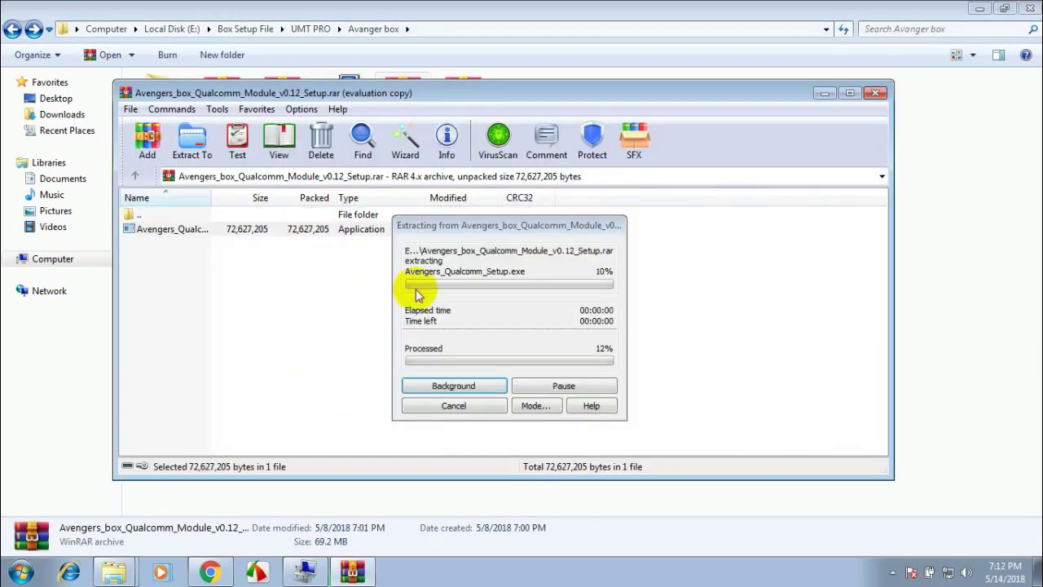
left_click(875, 93)
left_click(532, 318)
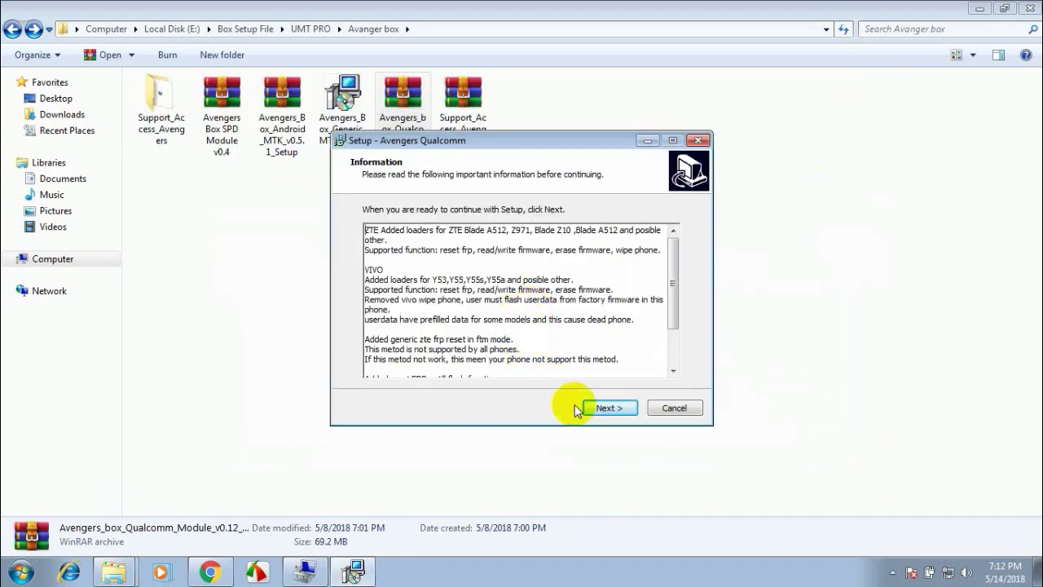
Step: Install Avengers Qualcomm into C:\Avengers\qualcomm_module with a desktop shortcut and finish the setup without launching the program
left_click(606, 409)
left_click(606, 408)
left_click(452, 258)
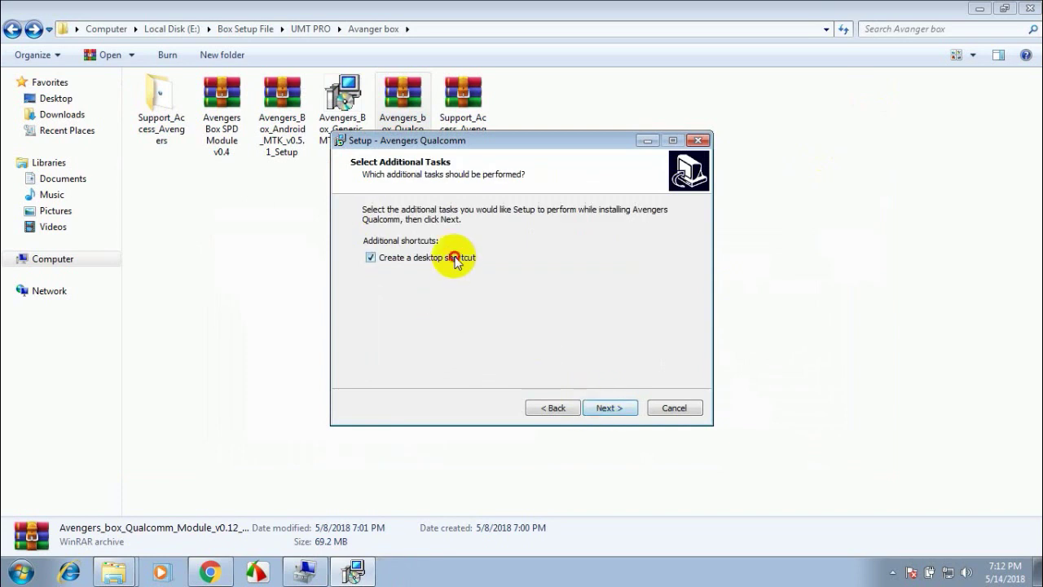
left_click(606, 407)
left_click(605, 408)
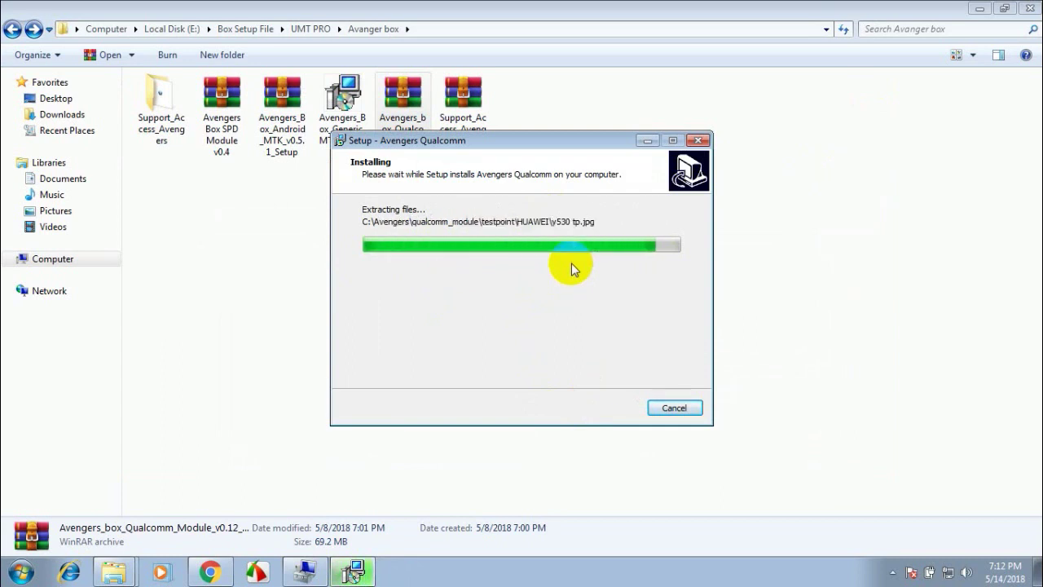
left_click(514, 273)
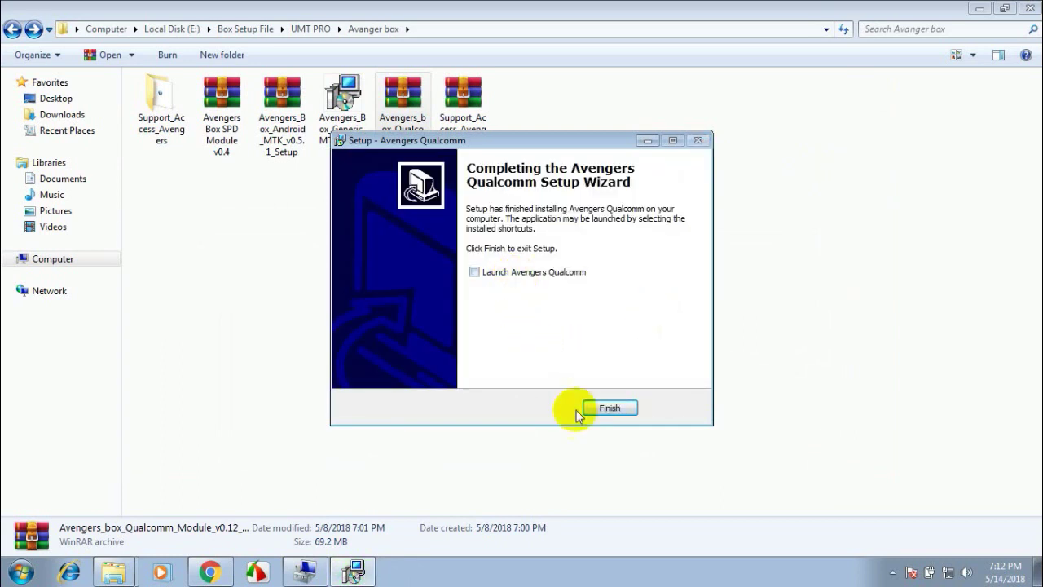
left_click(593, 409)
Step: Check the contents of the Support_Access_Avengers archive and review the Avengers AndroidMTK, Generic MTK and Qualcomm shortcuts on the desktop
double_click(464, 106)
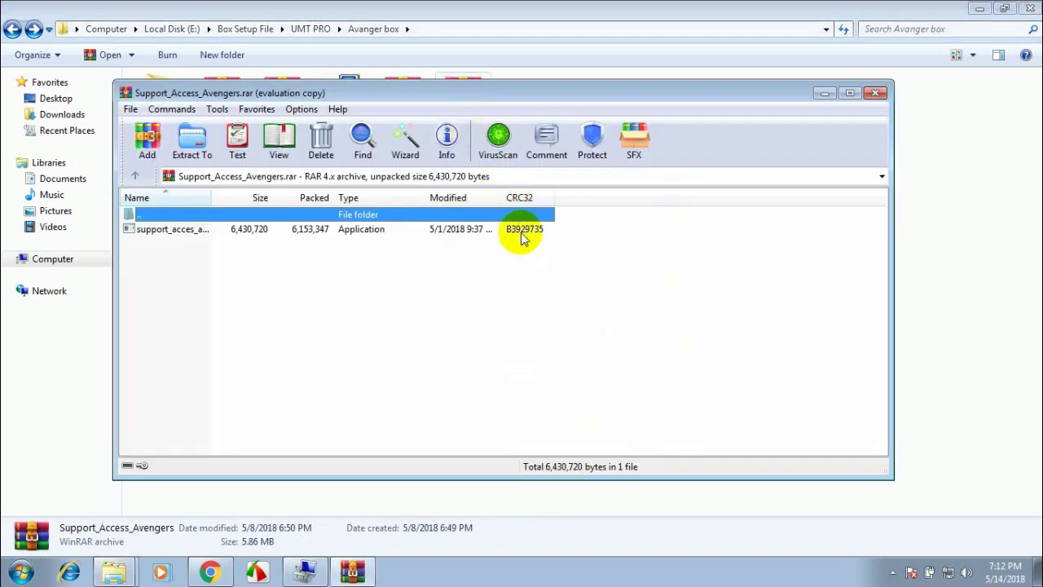
left_click(875, 93)
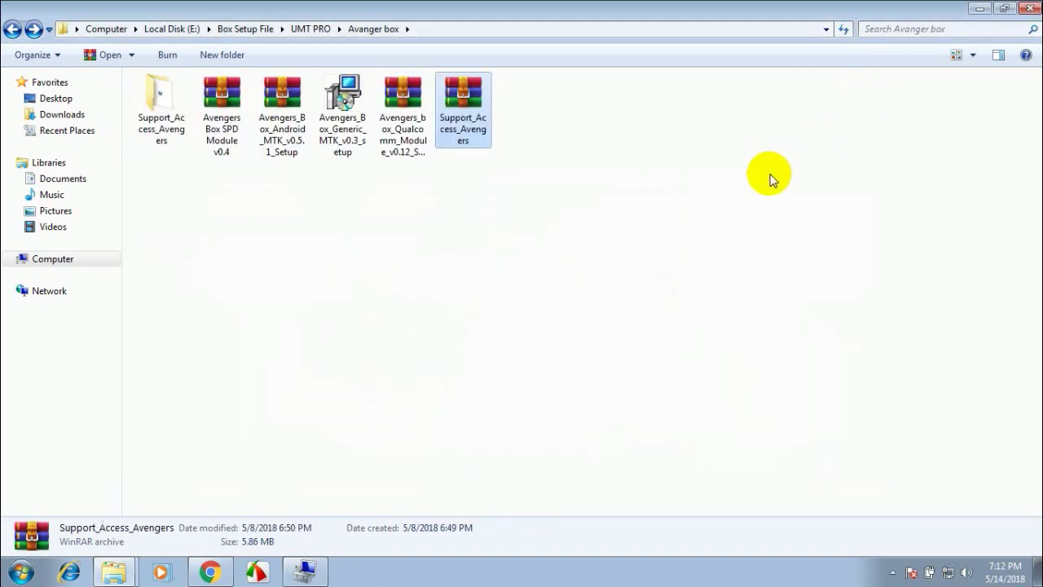
left_click(981, 10)
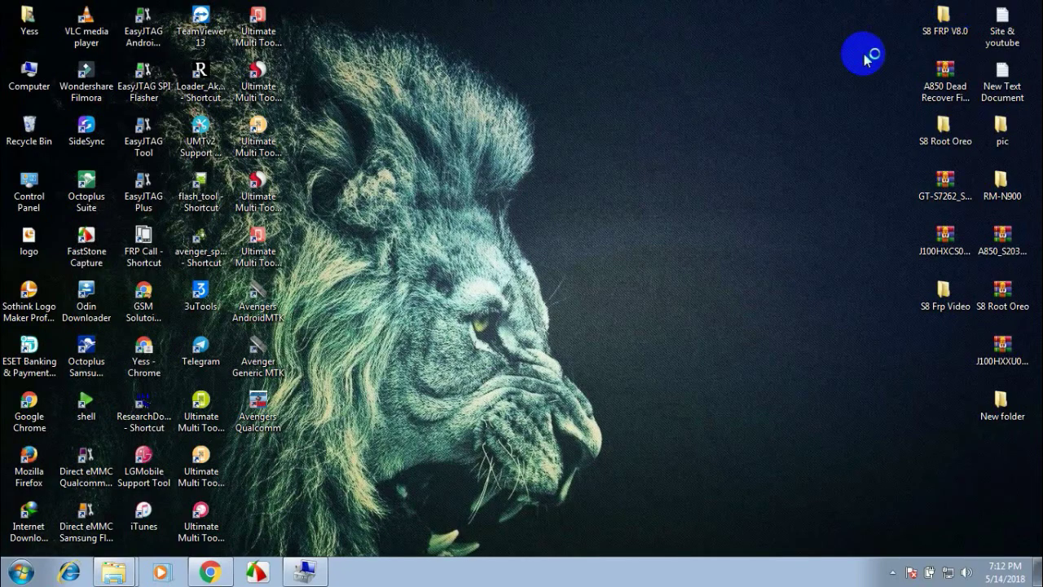
left_click_drag(339, 447, 418, 332)
left_click_drag(299, 349, 288, 411)
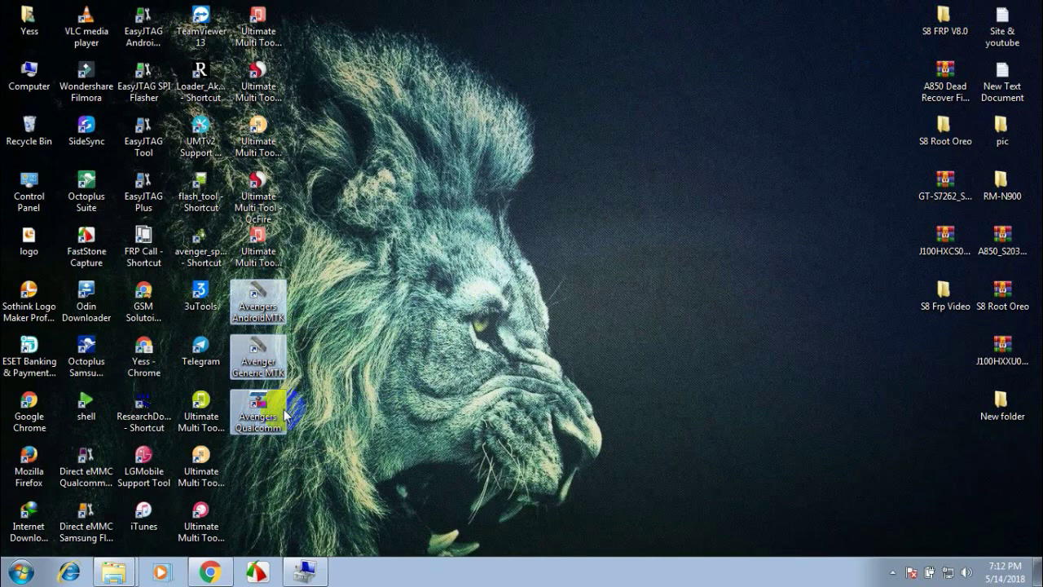
Step: Return to the Avanger box folder and extract the Avengers Box SPD Module v0.4 archive to its own folder
left_click(120, 573)
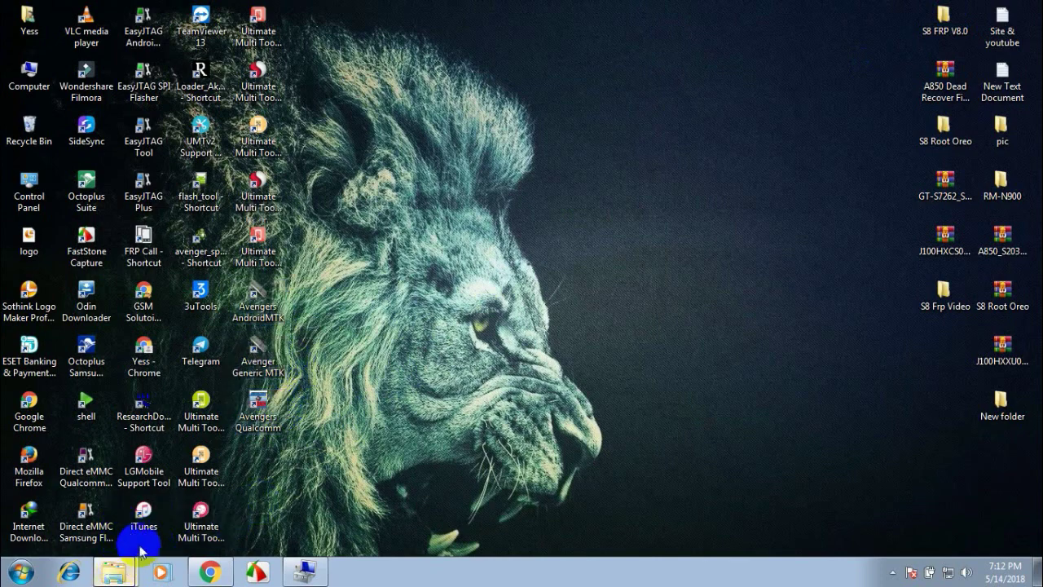
left_click(120, 573)
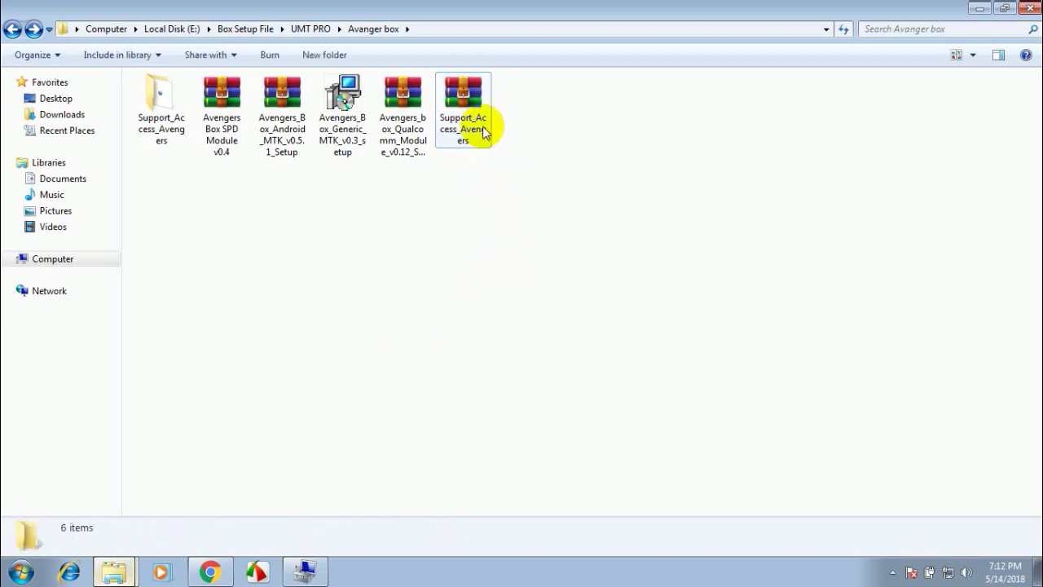
left_click(473, 94)
left_click(397, 114)
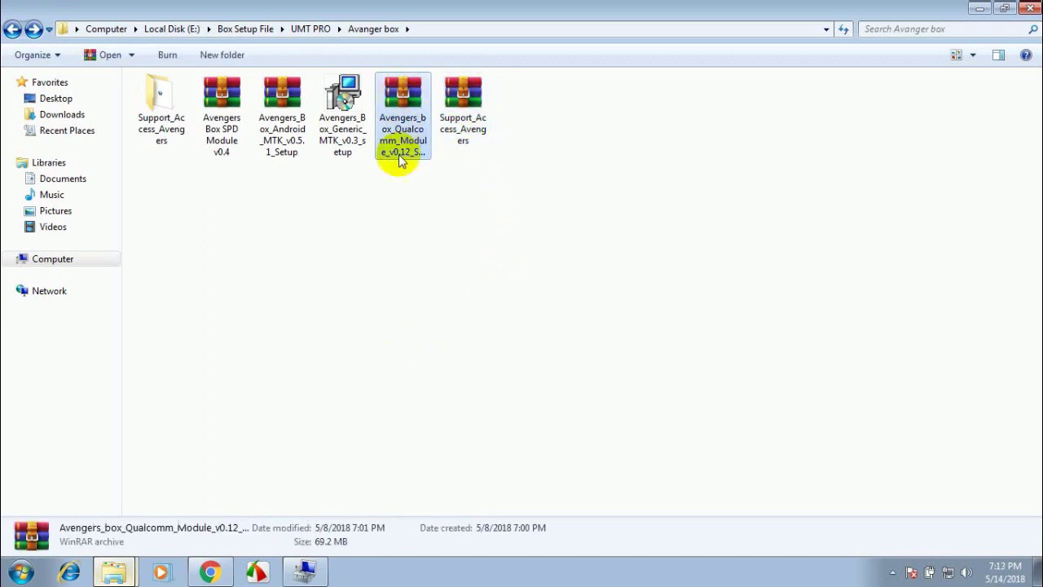
left_click(343, 105)
left_click(293, 114)
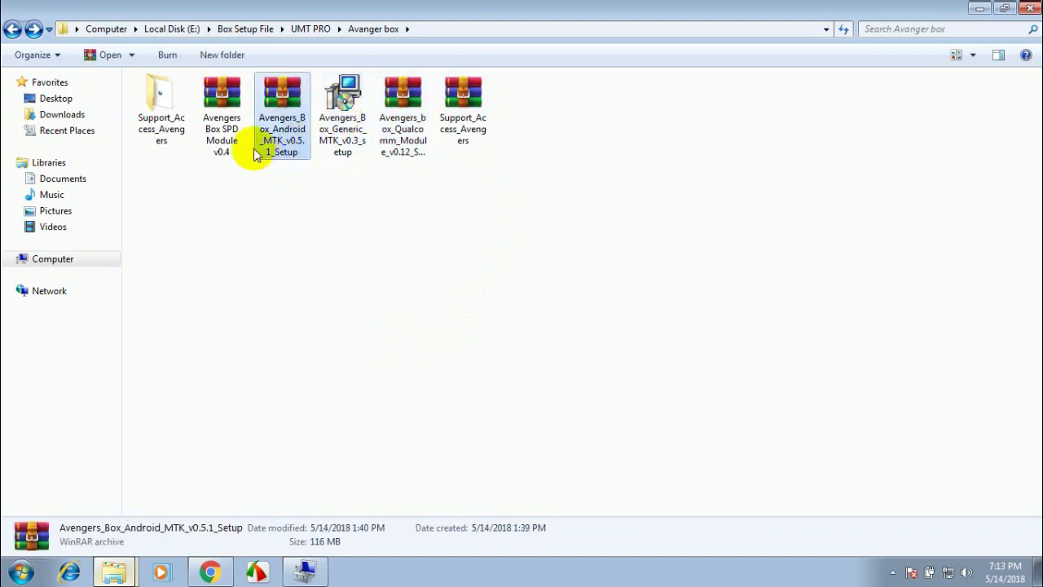
left_click(233, 127)
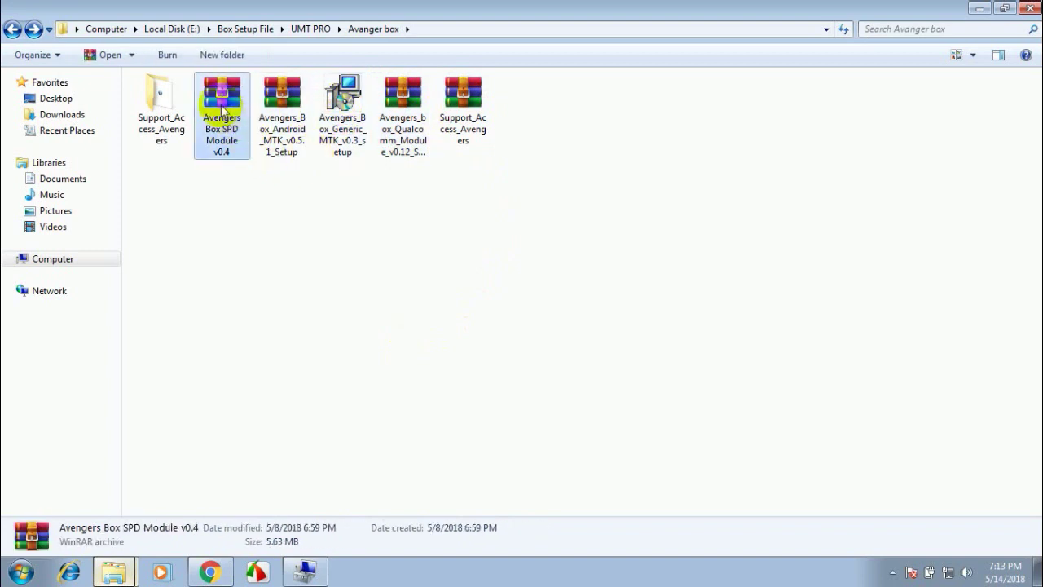
right_click(221, 107)
left_click(304, 185)
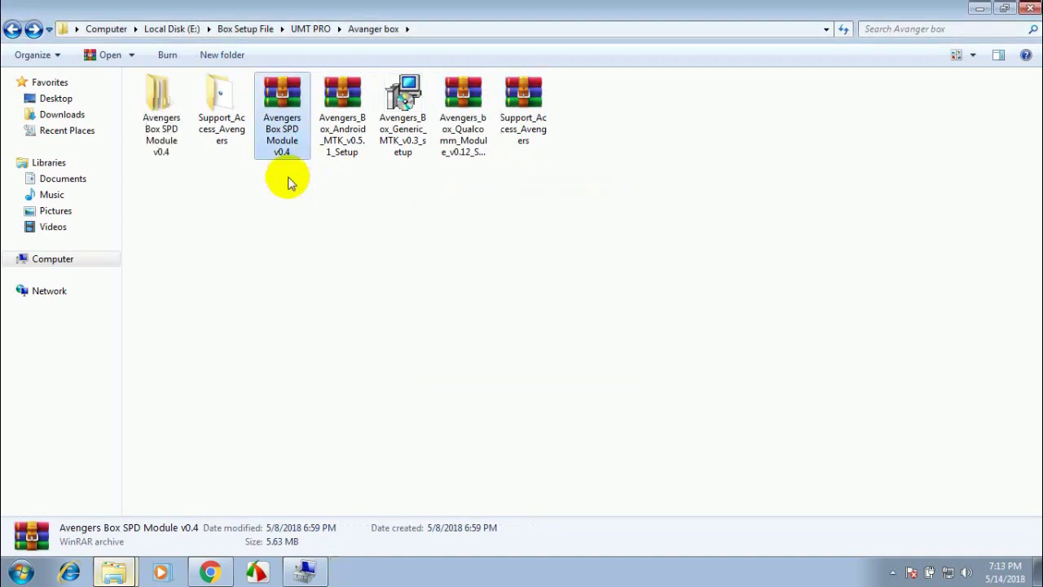
Step: Open the inner Avengers Box SPD Module folder of the extracted Avengers Box SPD Module v0.4 folder
left_click(163, 106)
double_click(162, 102)
double_click(162, 99)
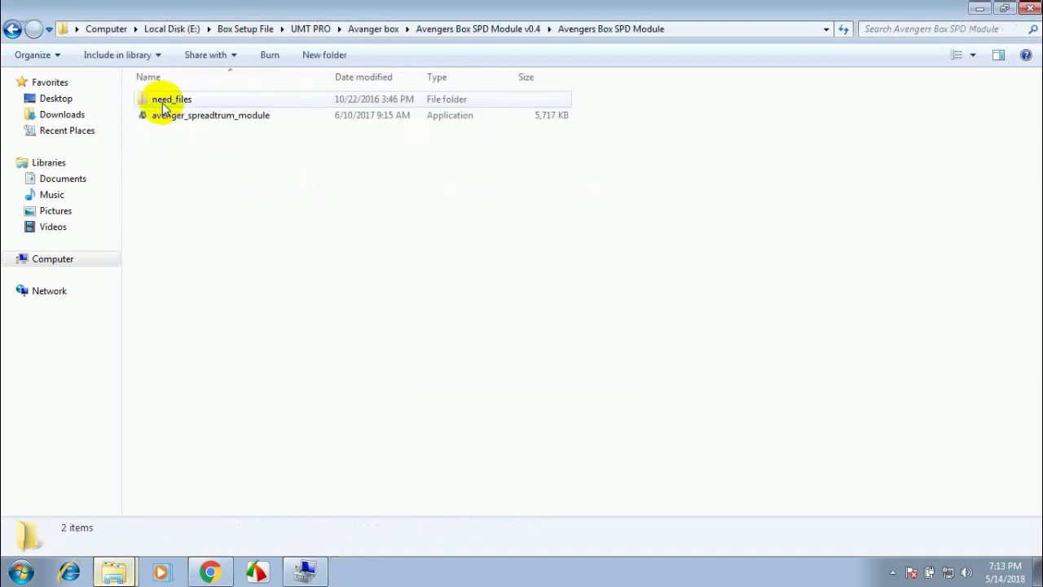
Step: Create a desktop shortcut for the avenger_spreadtrum_module application and close the folder window
right_click(173, 121)
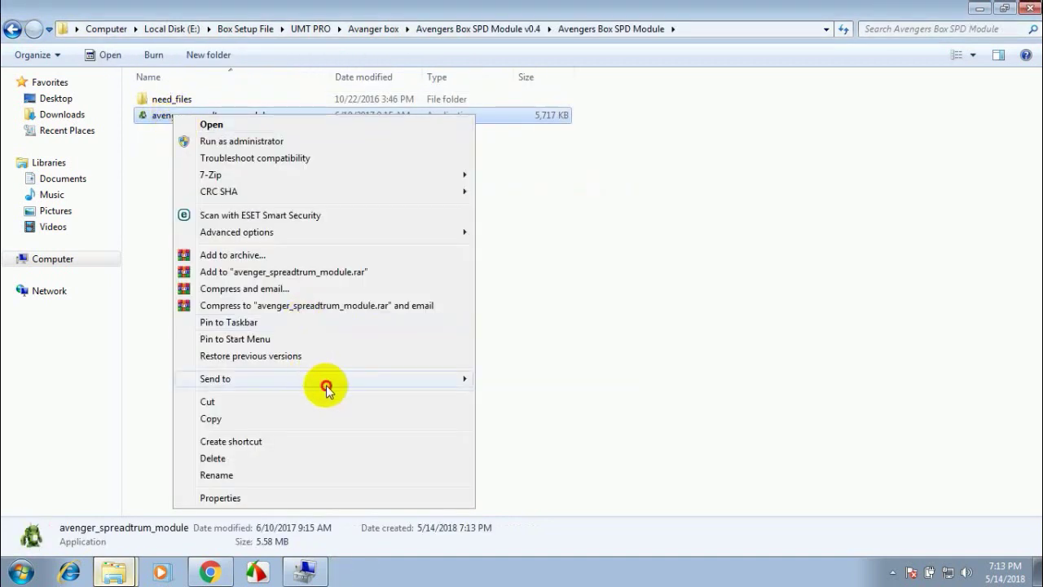
mouse_move(326, 383)
left_click(569, 412)
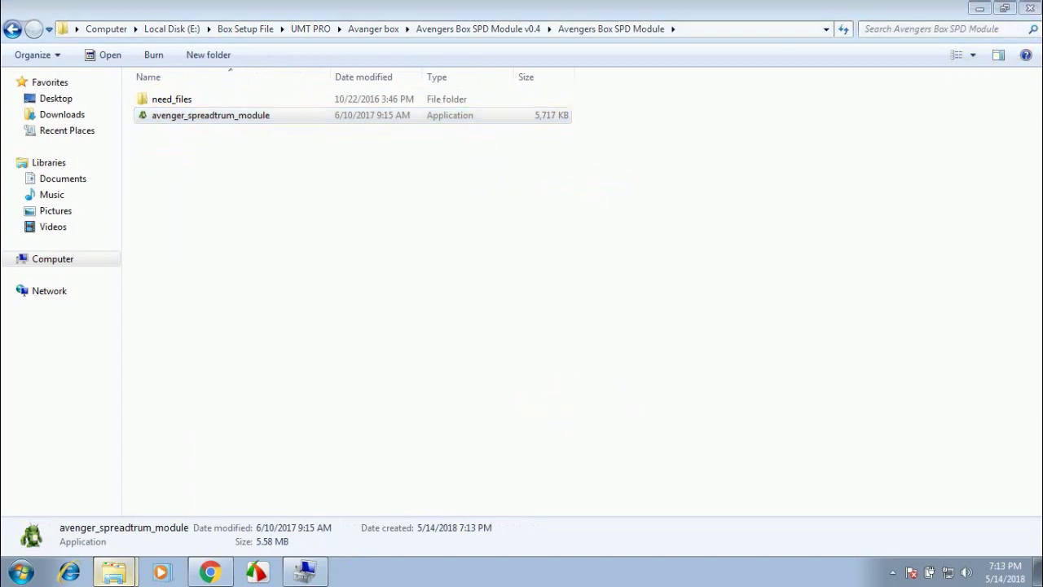
left_click(1031, 8)
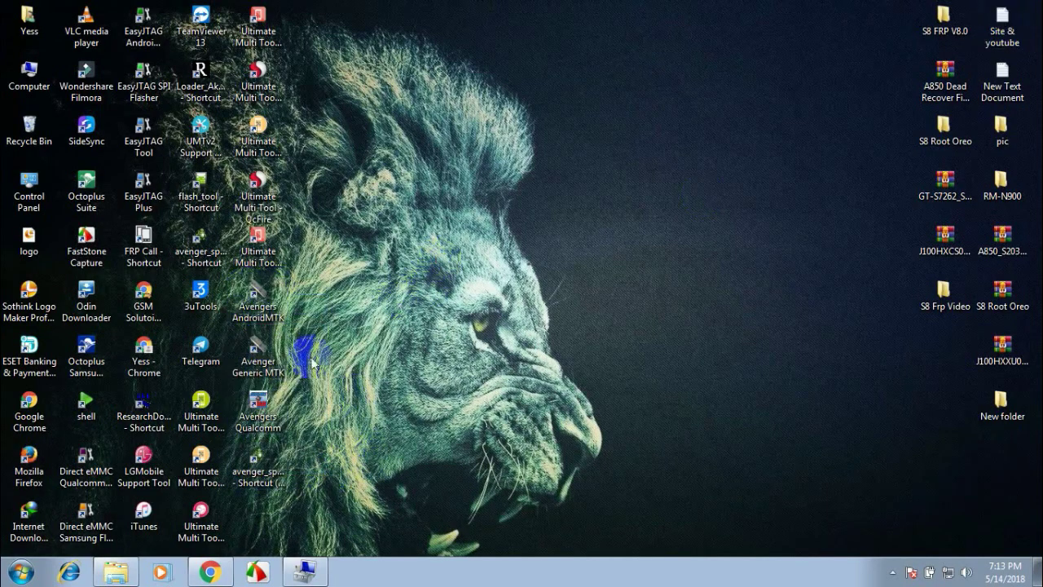
Step: Launch Avengers AndroidMTK and look through the supported CPU list in its unlocking section
left_click(257, 300)
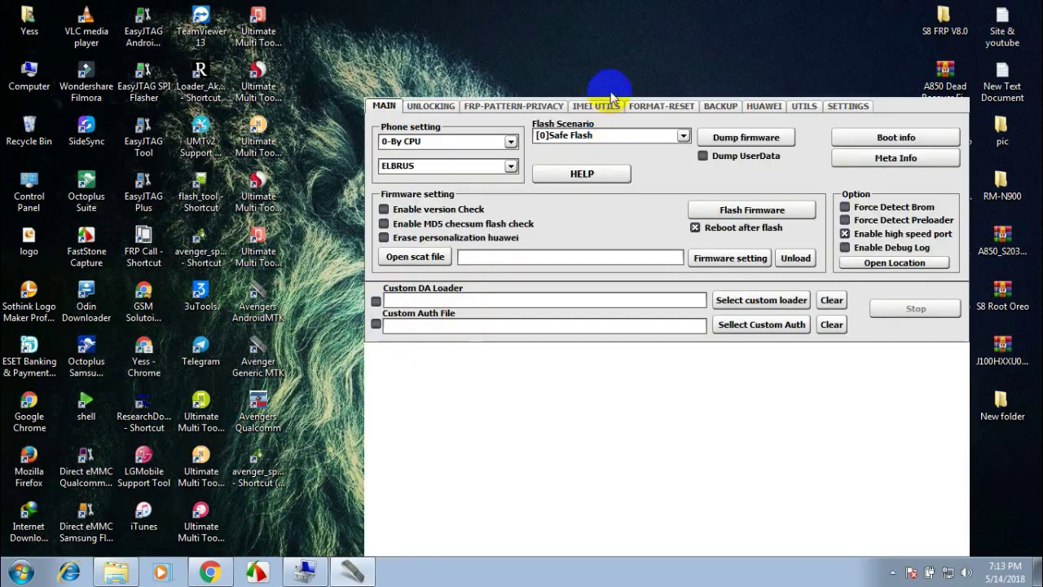
left_click_drag(610, 101, 555, 20)
left_click(382, 36)
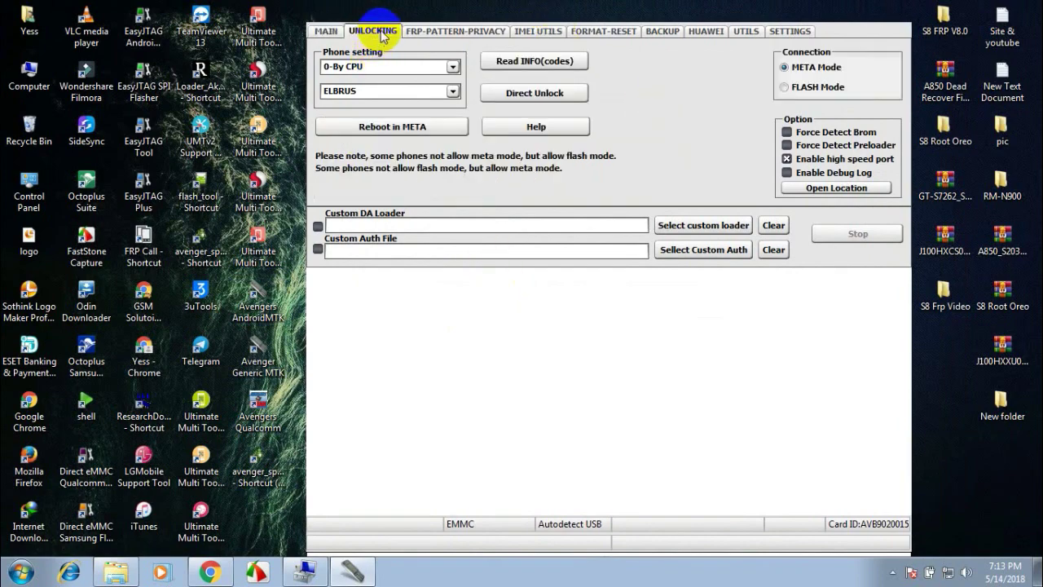
left_click(408, 90)
scroll(379, 289, "down", 7)
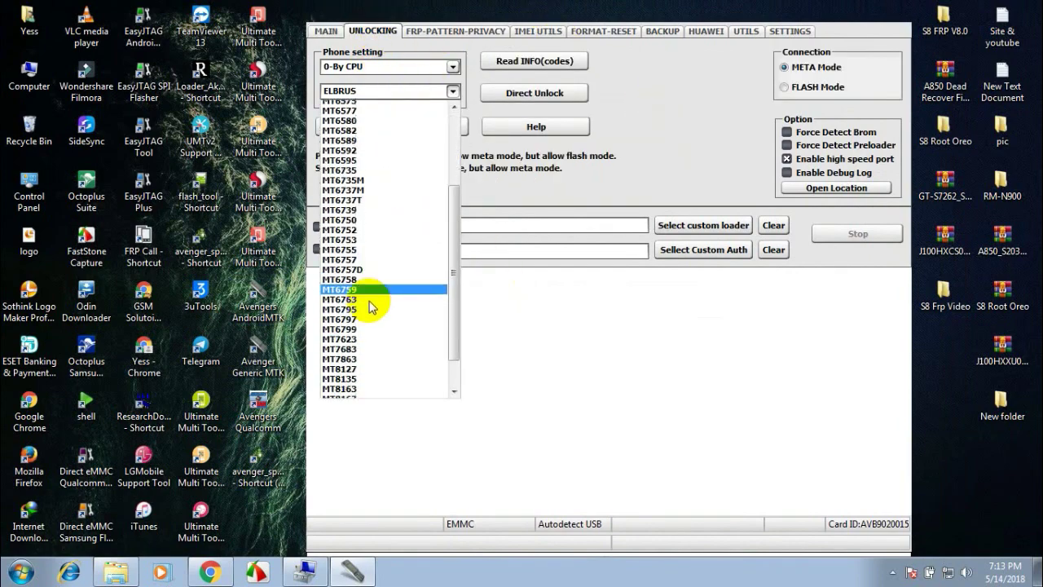
scroll(396, 226, "up", 5)
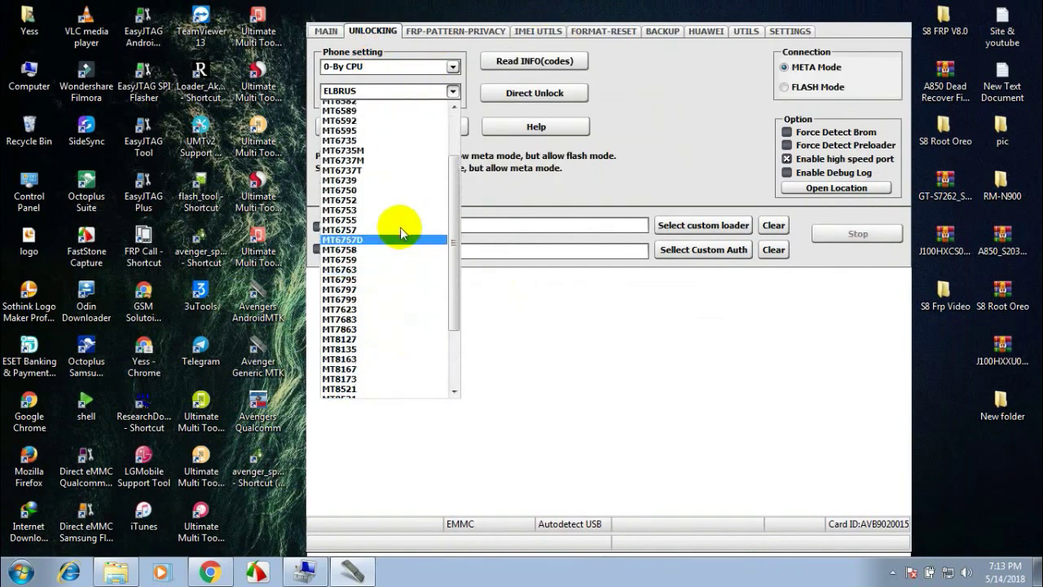
scroll(350, 318, "down", 5)
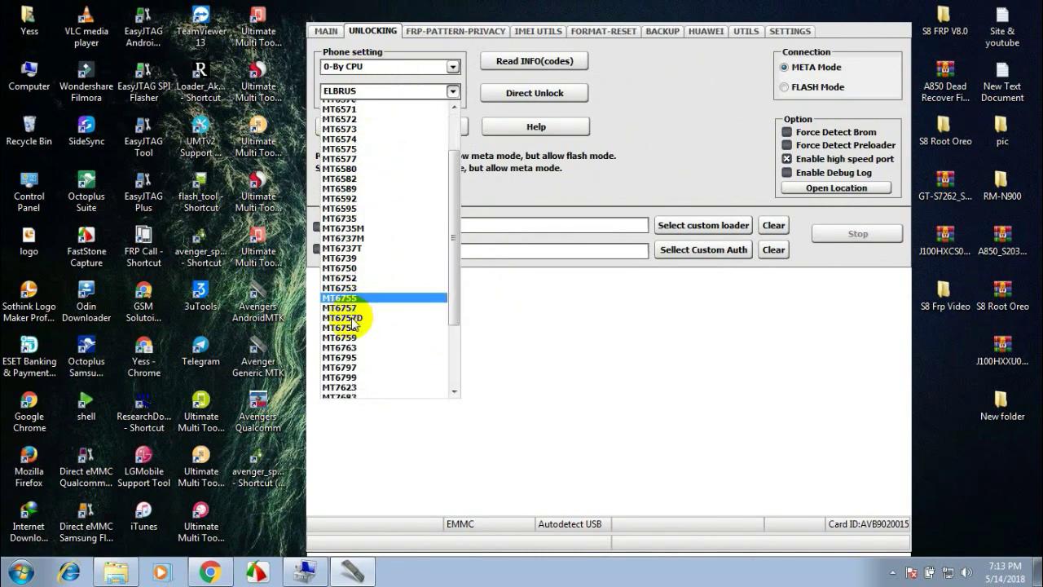
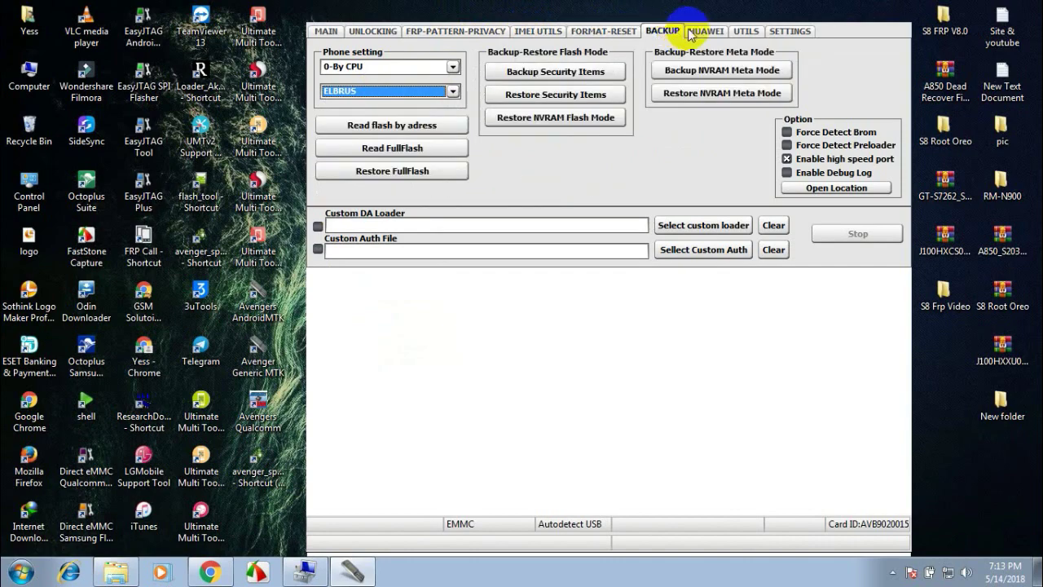
Step: Review the Huawei and settings sections of Avengers AndroidMTK, and close the program
left_click(715, 34)
left_click(789, 31)
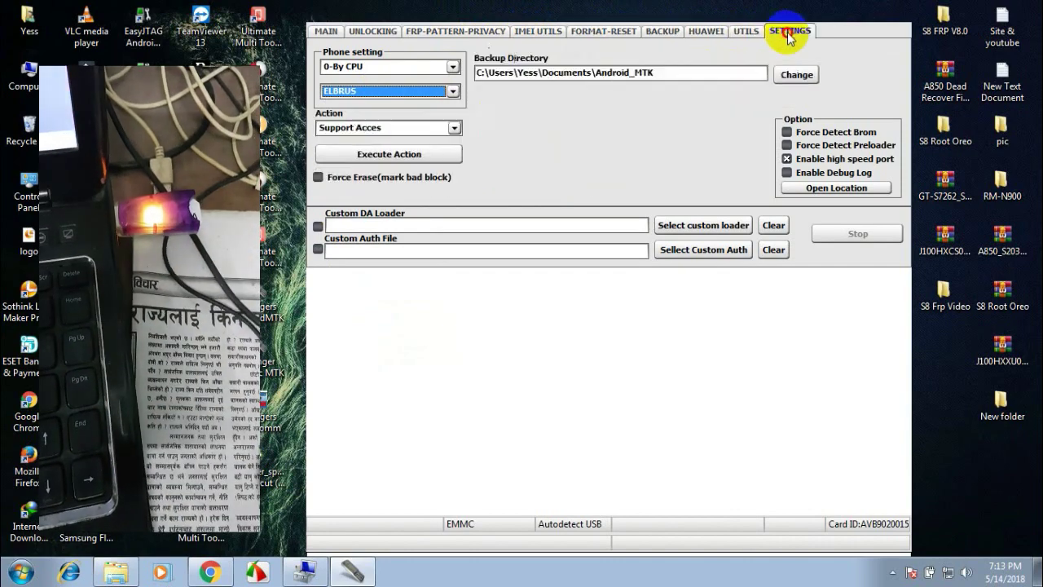
left_click(908, 17)
left_click(543, 318)
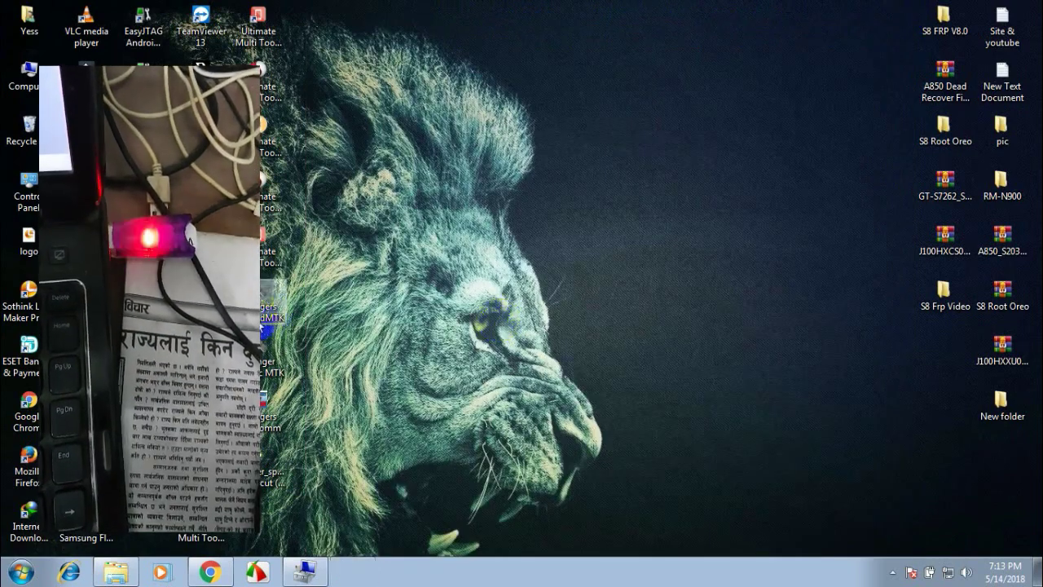
Step: Open Avenger Generic MTK, check the CPU list in its Service&Unlock section, and exit the program
left_click_drag(273, 363, 369, 390)
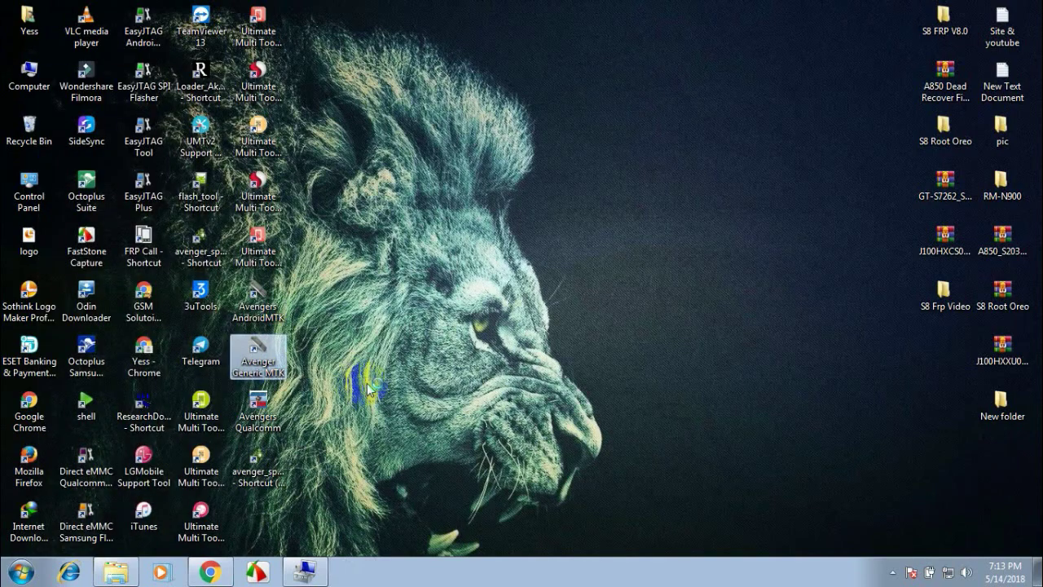
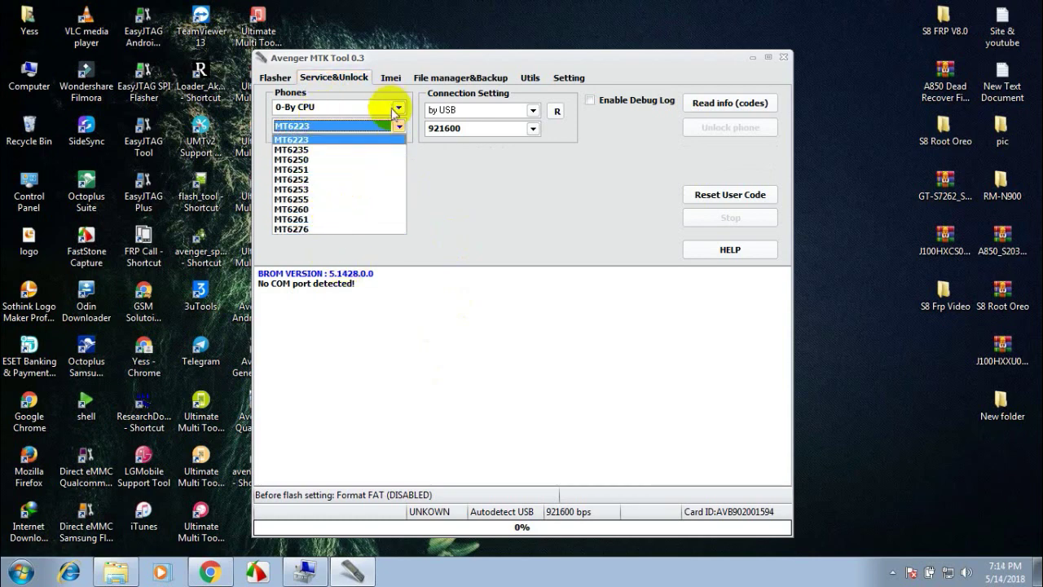
left_click(783, 58)
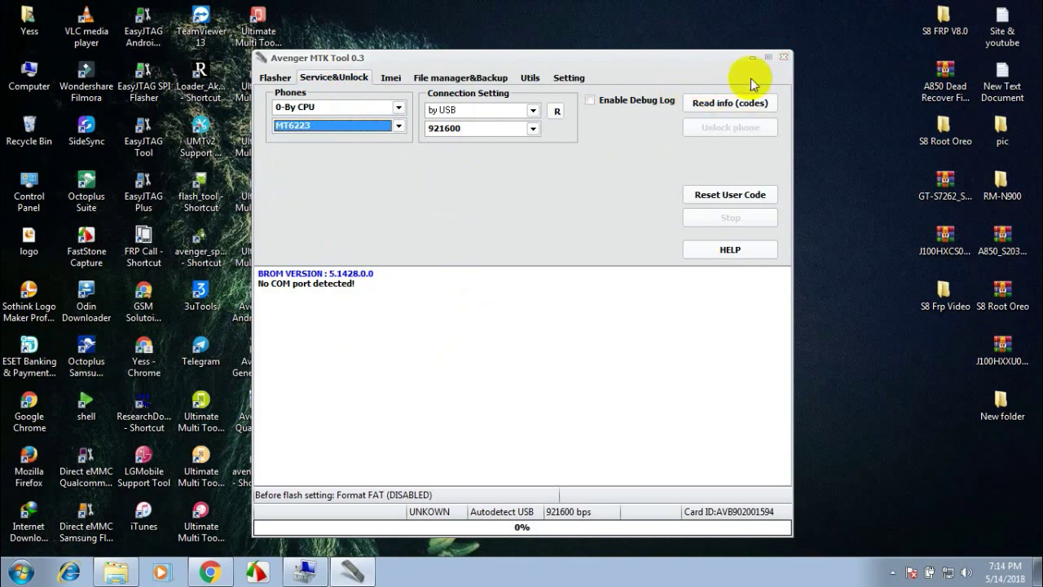
left_click(782, 57)
left_click(492, 327)
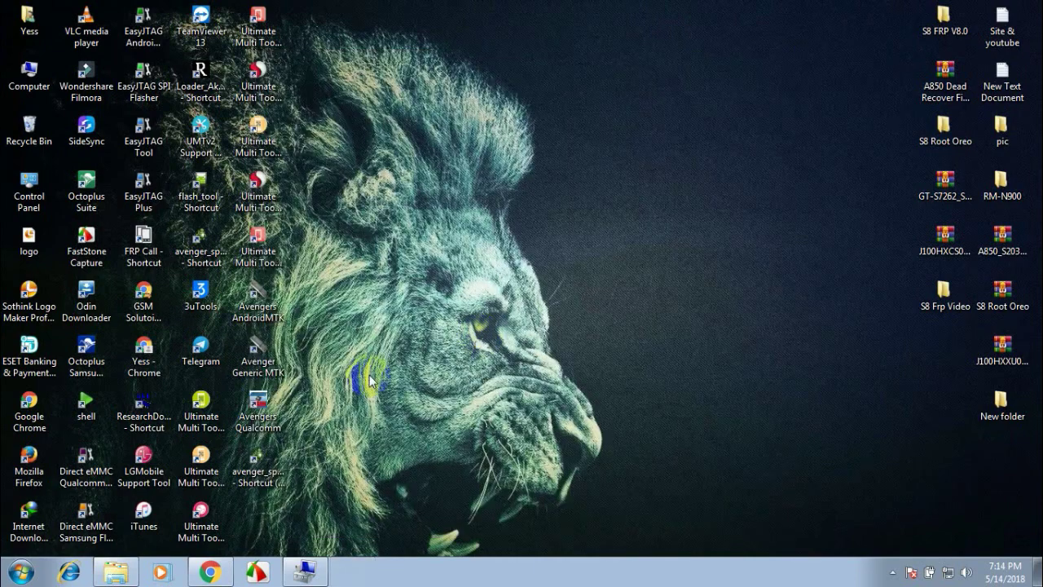
Step: Launch Avengers Qualcomm and review its Flasher, Firmware Utils and IMEI-QCN functions
double_click(268, 416)
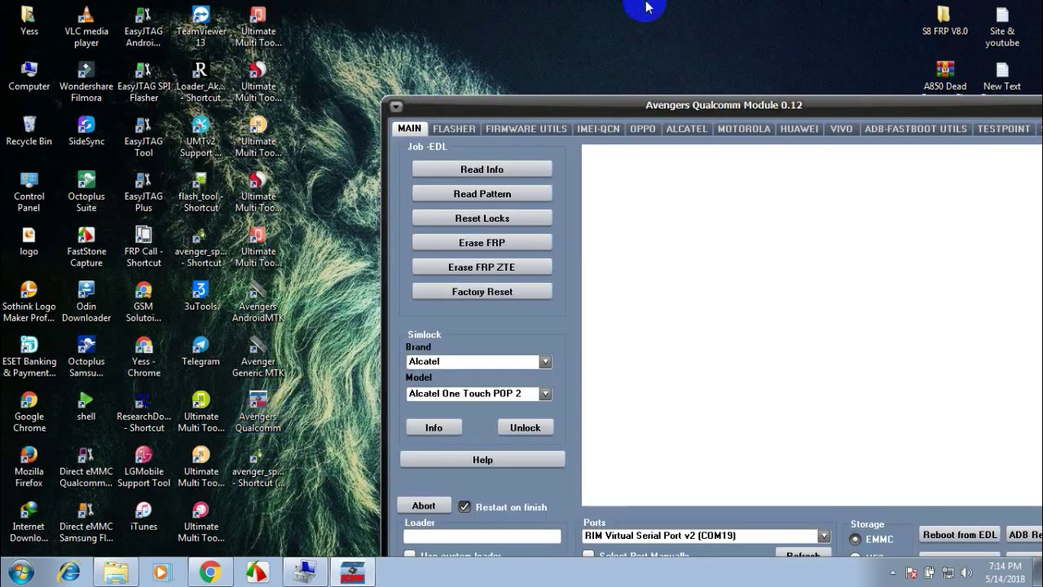
left_click_drag(657, 105, 484, 27)
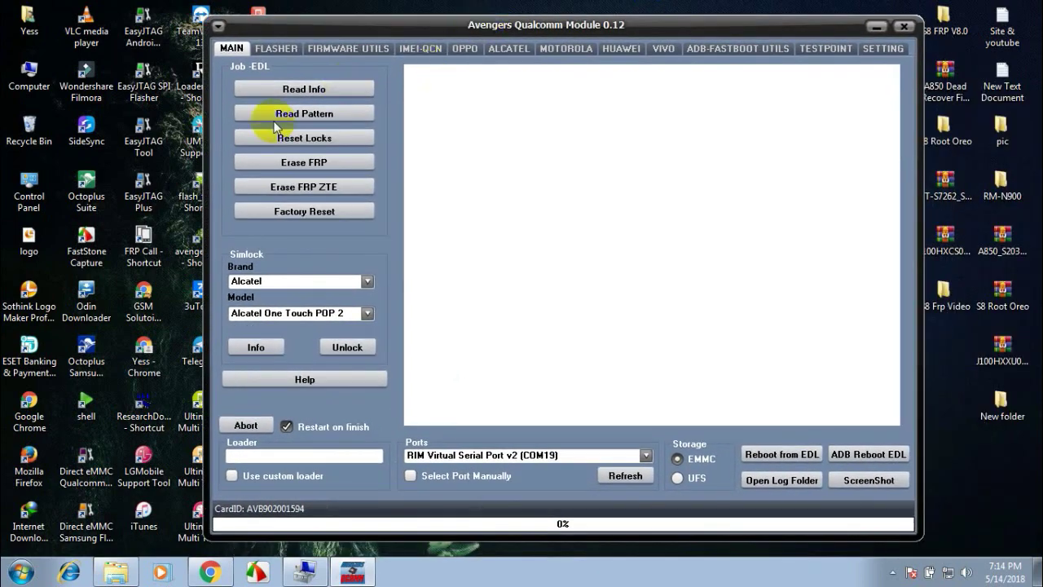
left_click(273, 47)
left_click(340, 51)
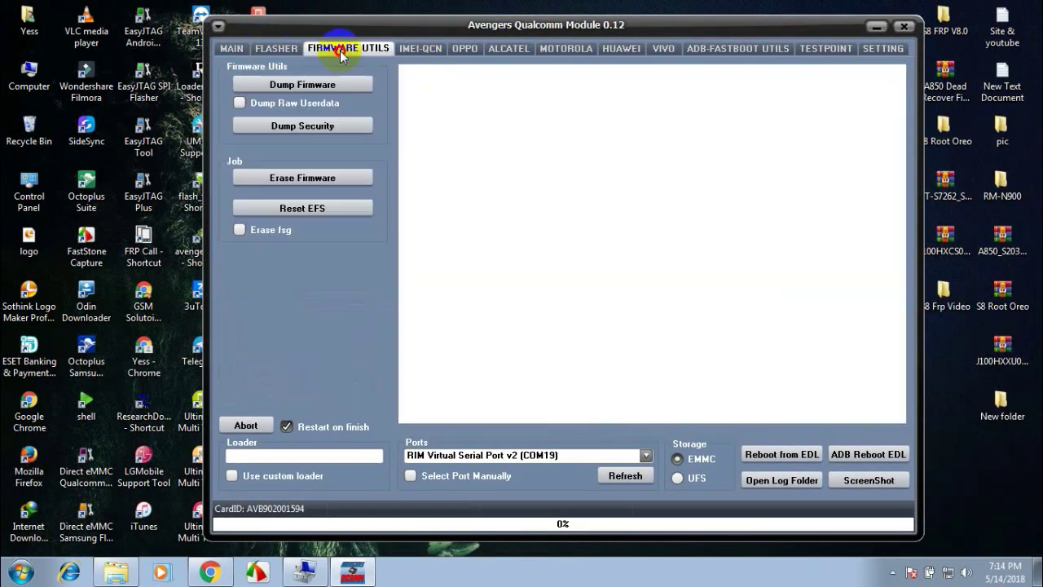
left_click(419, 50)
Step: Browse the list of supported OPPO models in the Avengers Qualcomm module
left_click(469, 49)
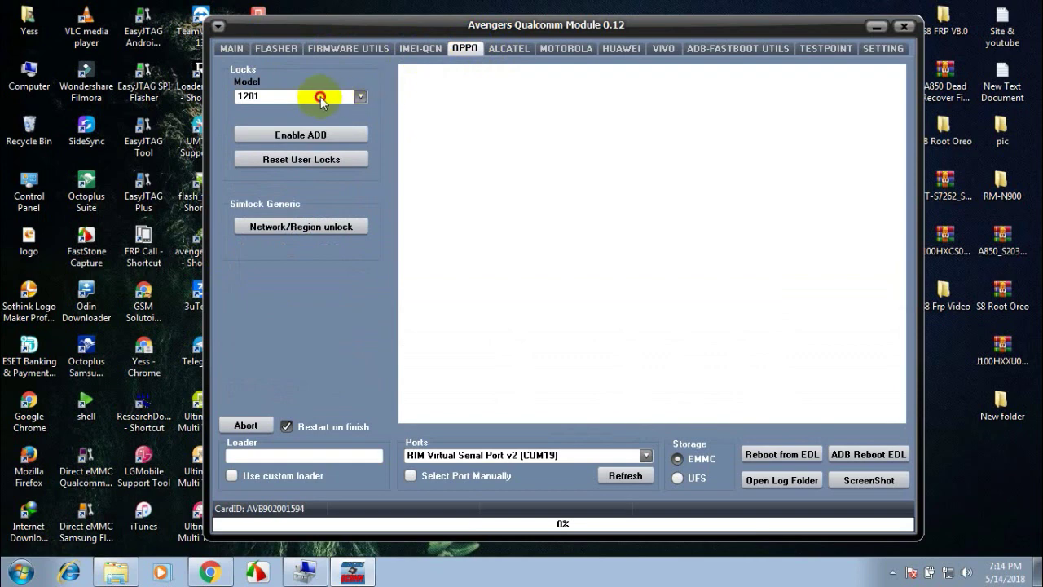
left_click(321, 96)
scroll(310, 269, "down", 3)
scroll(318, 359, "down", 15)
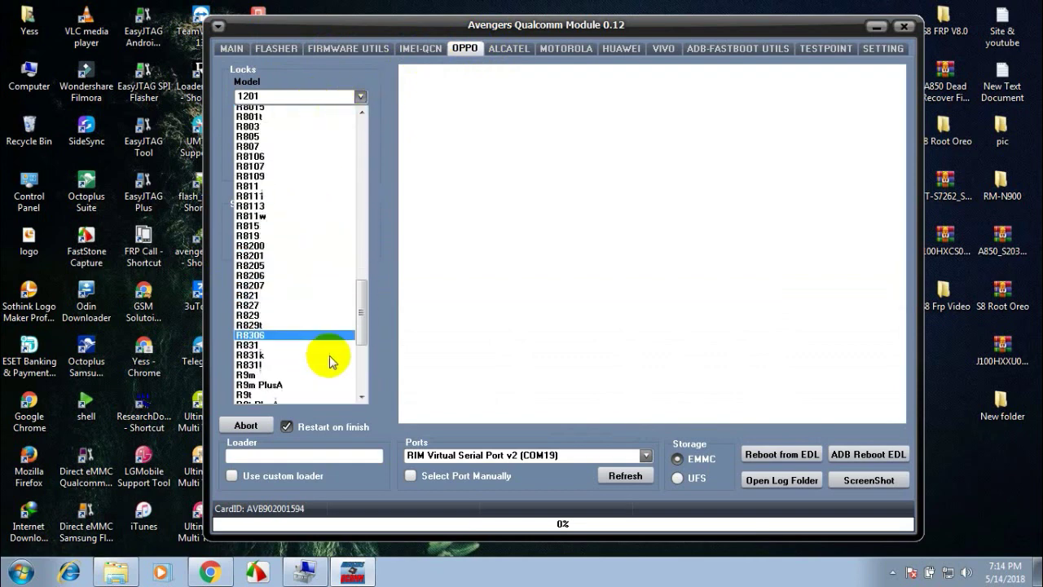
Step: Review the Alcatel and Motorola functions and the Huawei model list in the Qualcomm module
left_click(497, 51)
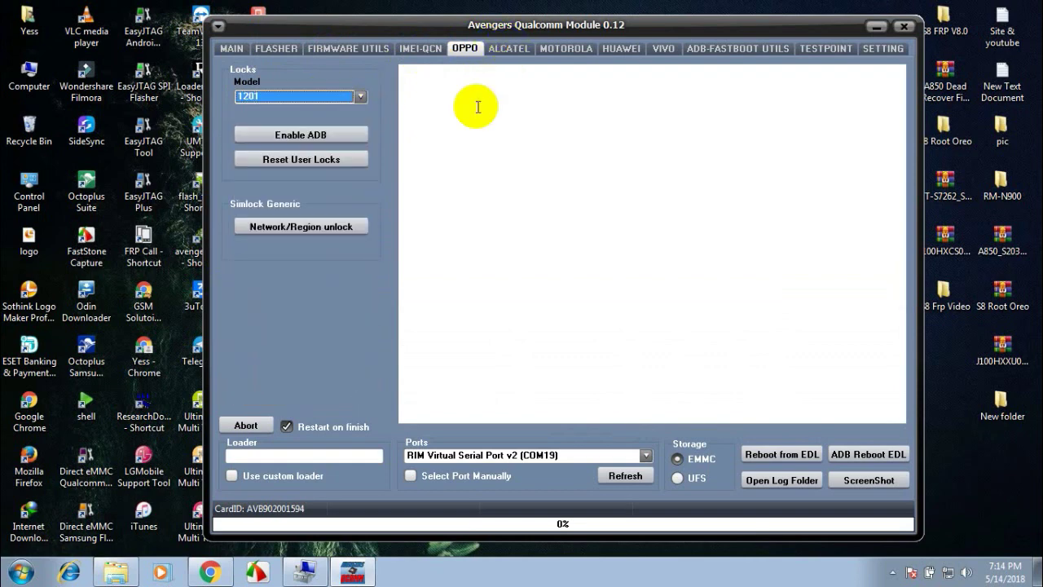
left_click(505, 49)
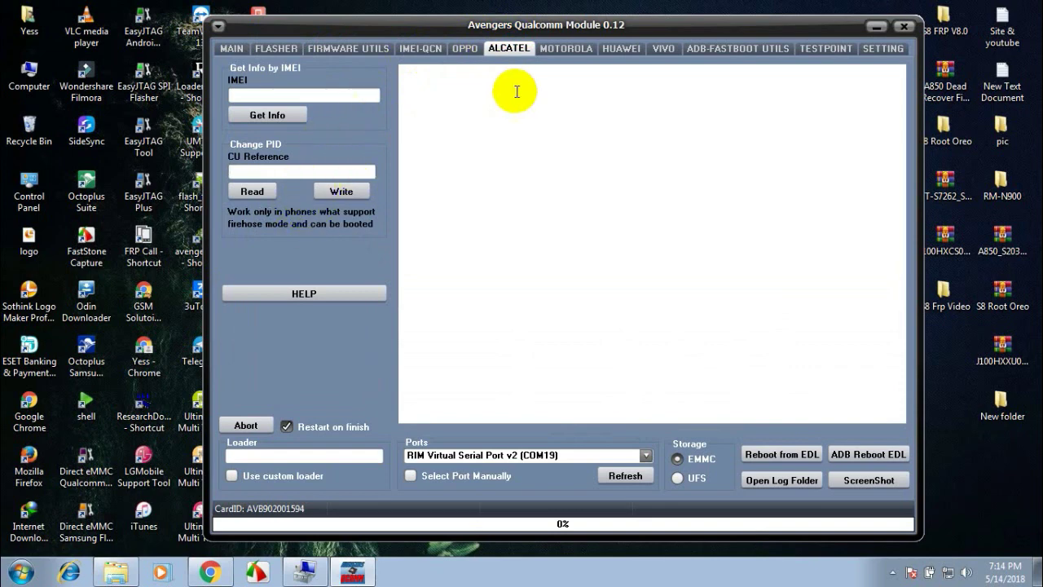
left_click(569, 51)
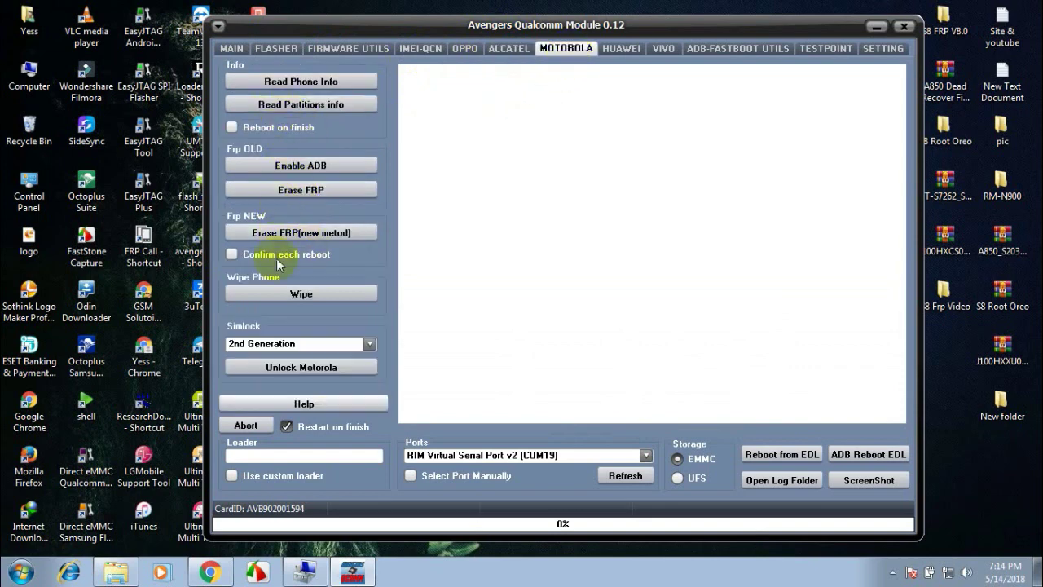
left_click(621, 48)
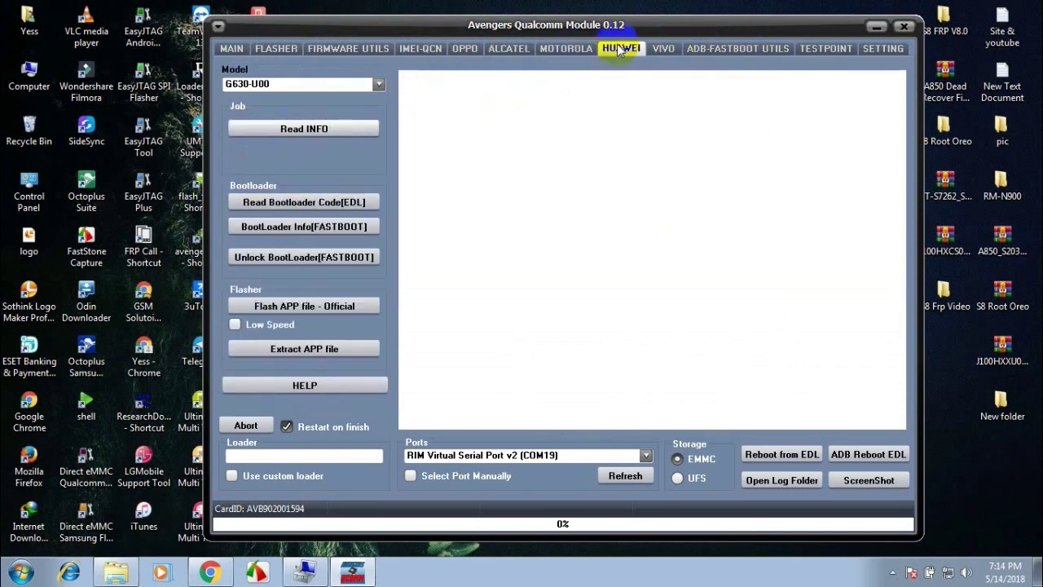
left_click(362, 86)
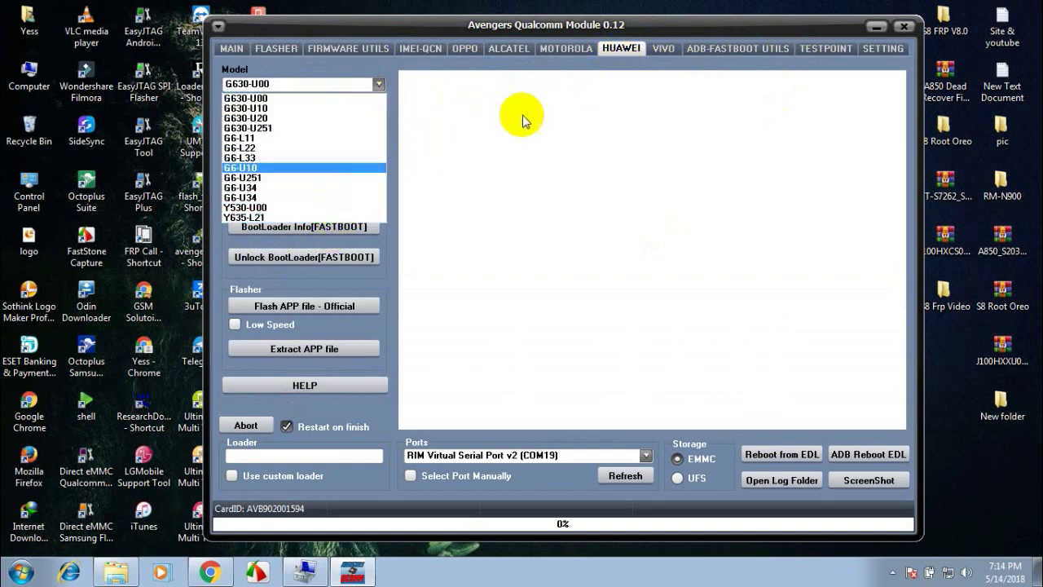
Step: Check the VIVO and ADB-Fastboot utilities of the Qualcomm module and close the program
left_click(670, 49)
left_click(673, 50)
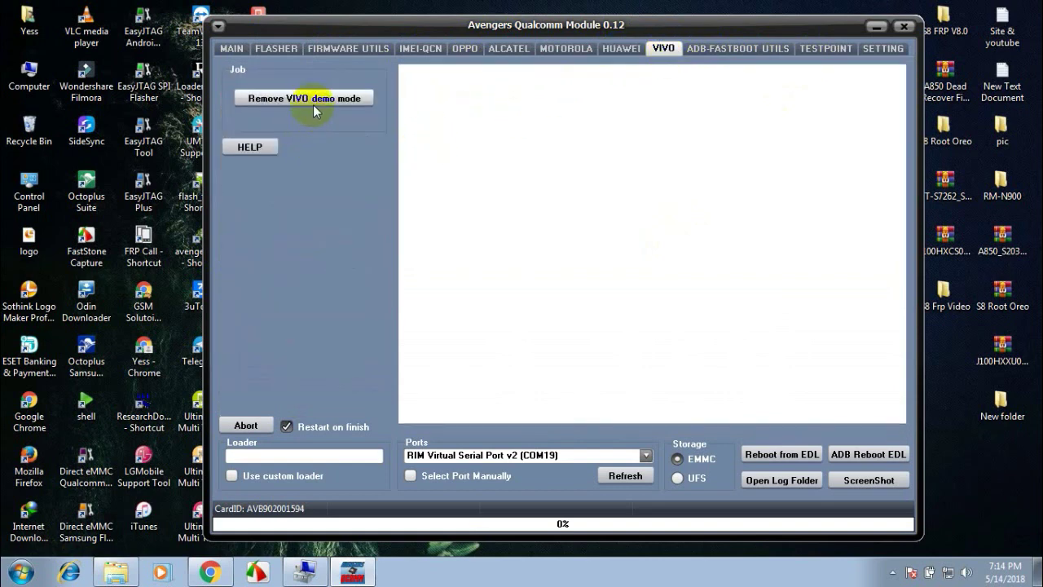
left_click(702, 47)
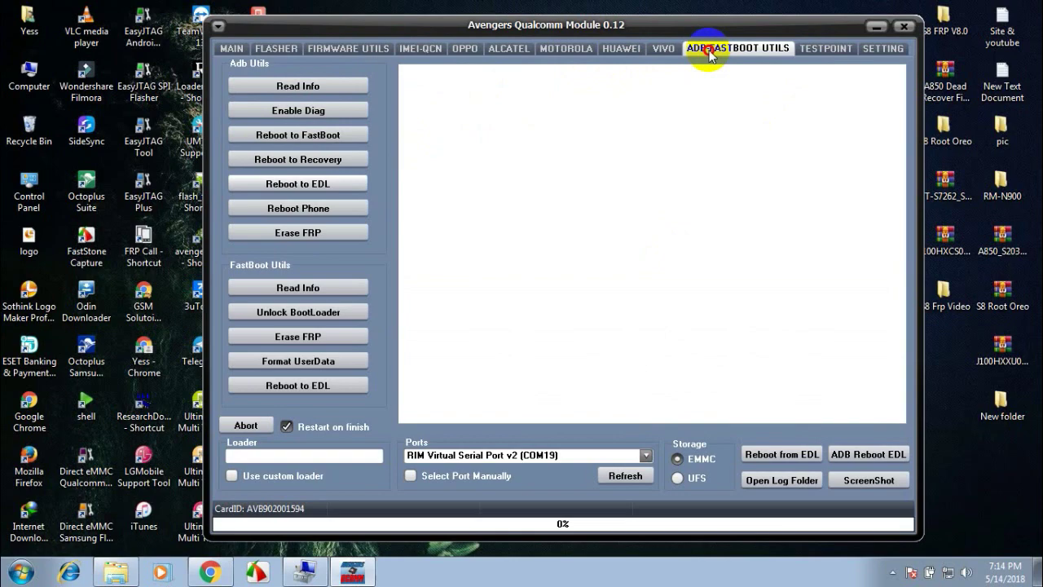
left_click(904, 28)
Step: Open the Avengers Spreadtrum Module, review its Diag Mode, Flash Mode and ADB utilities, and close it
left_click(308, 459)
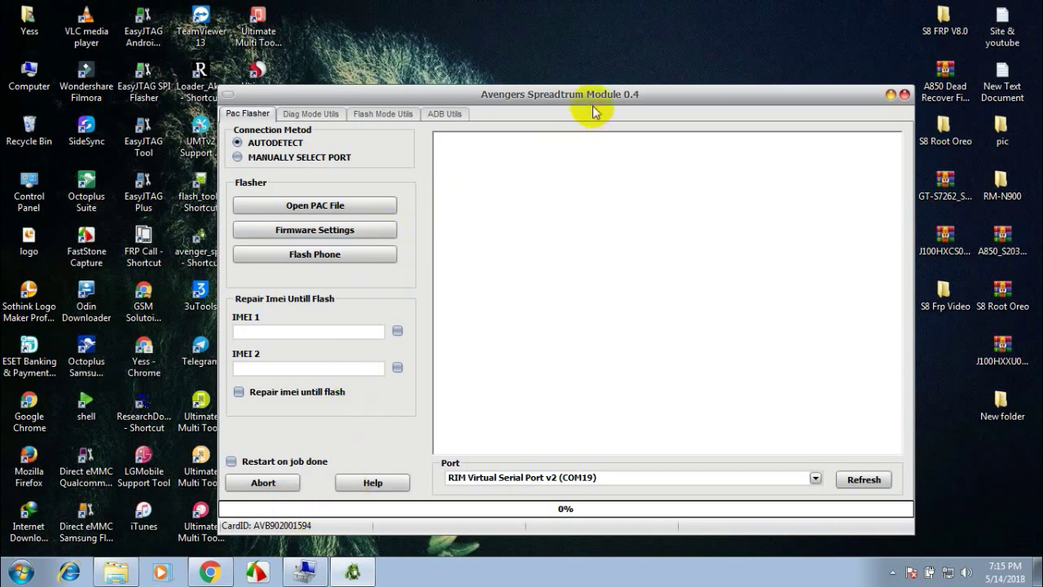
left_click_drag(593, 108, 594, 61)
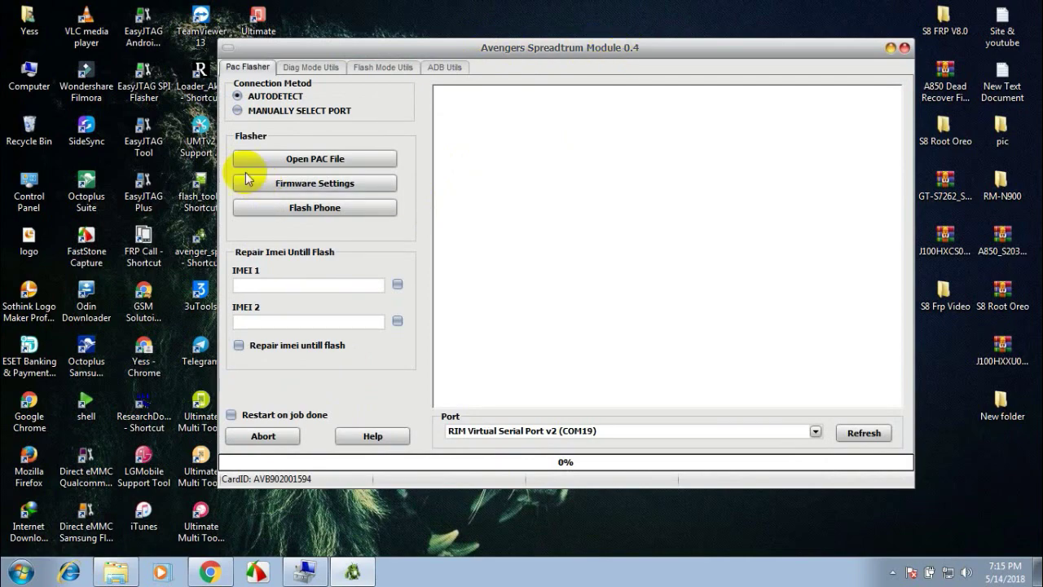
left_click(306, 68)
left_click(391, 68)
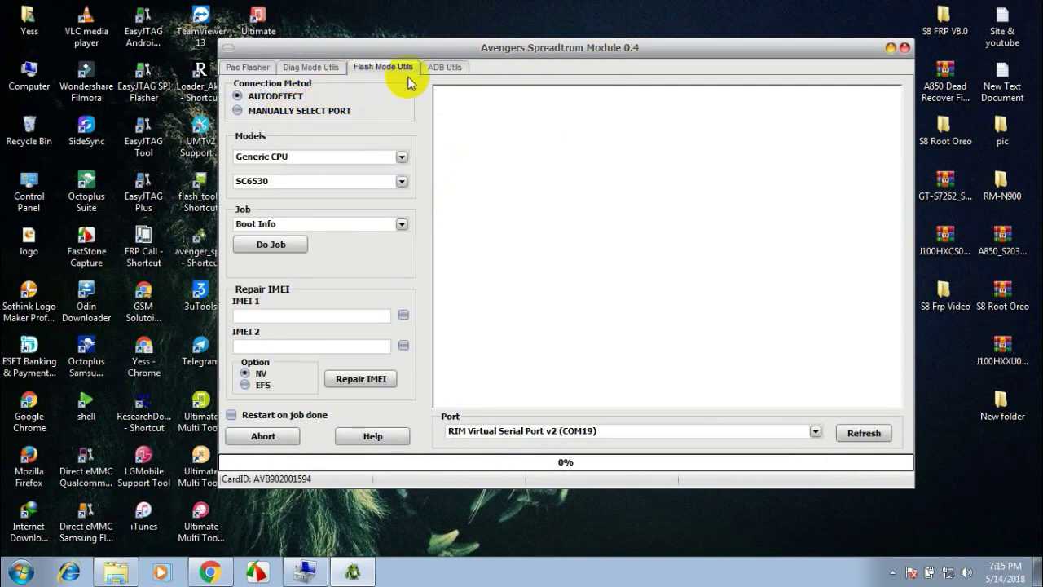
left_click(444, 67)
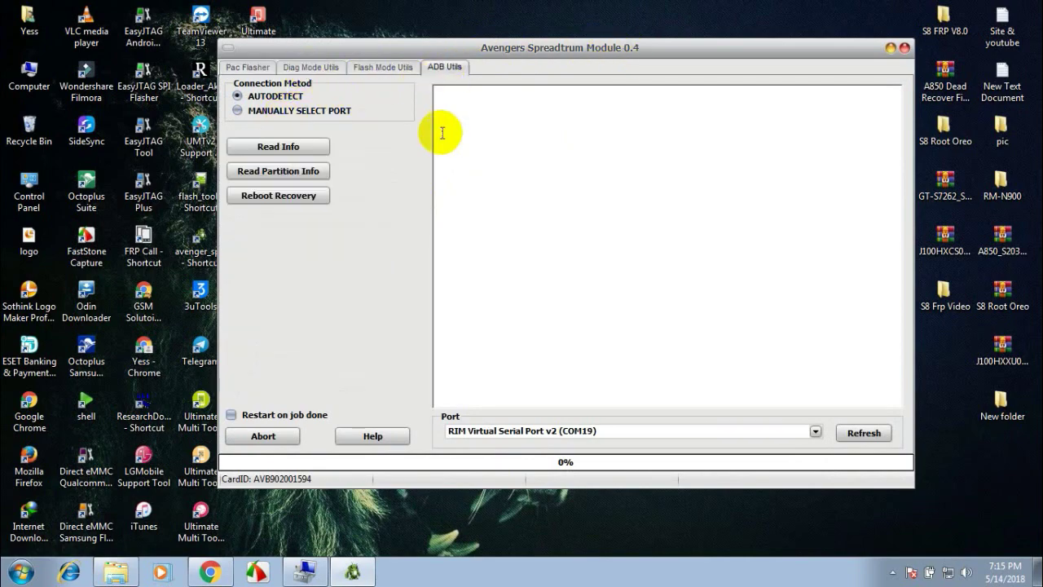
left_click(905, 48)
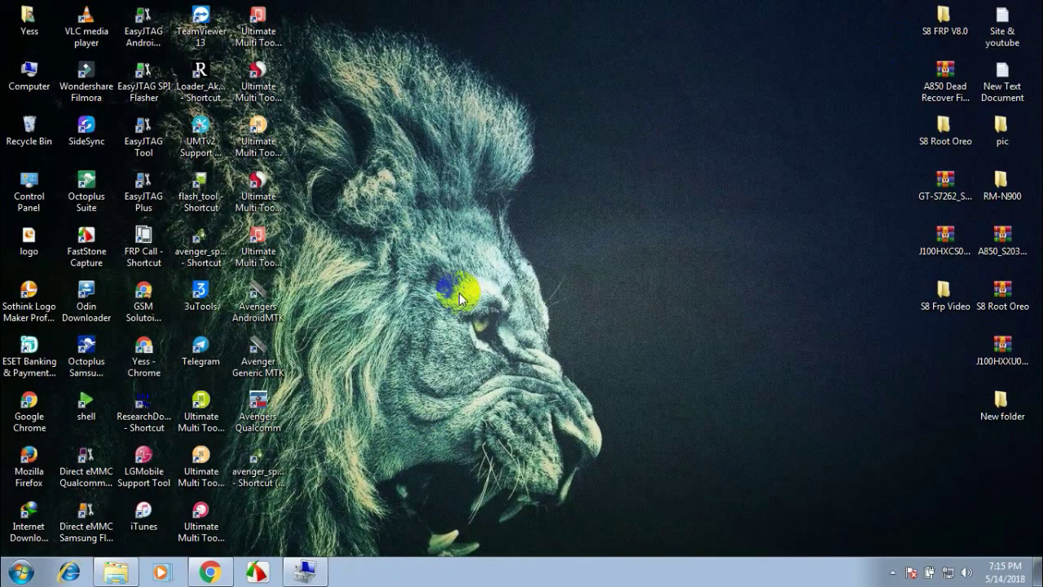